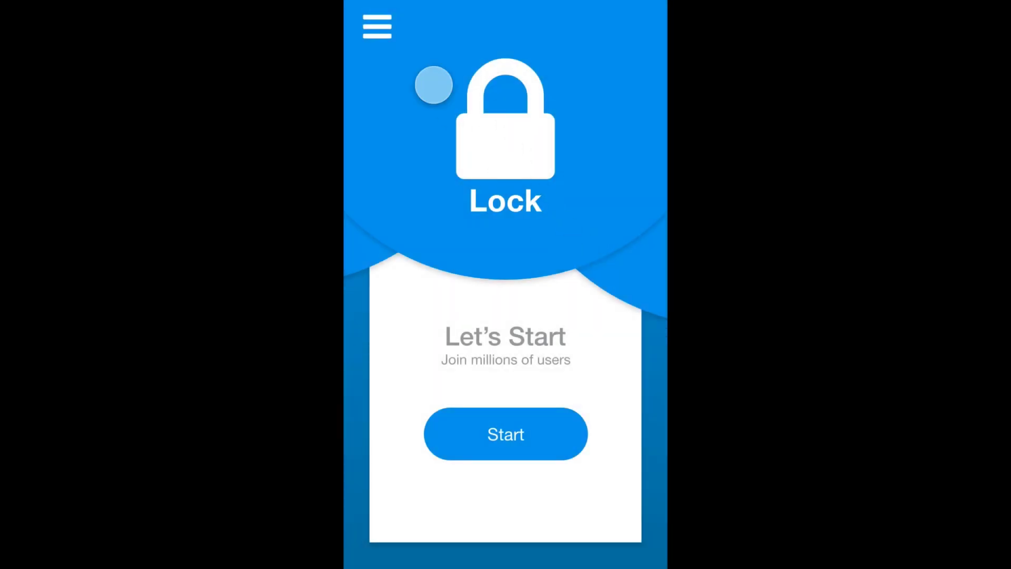
Preview the finished prototype, opening the sidebar menu and closing it by tapping outside, twice
left_click(382, 40)
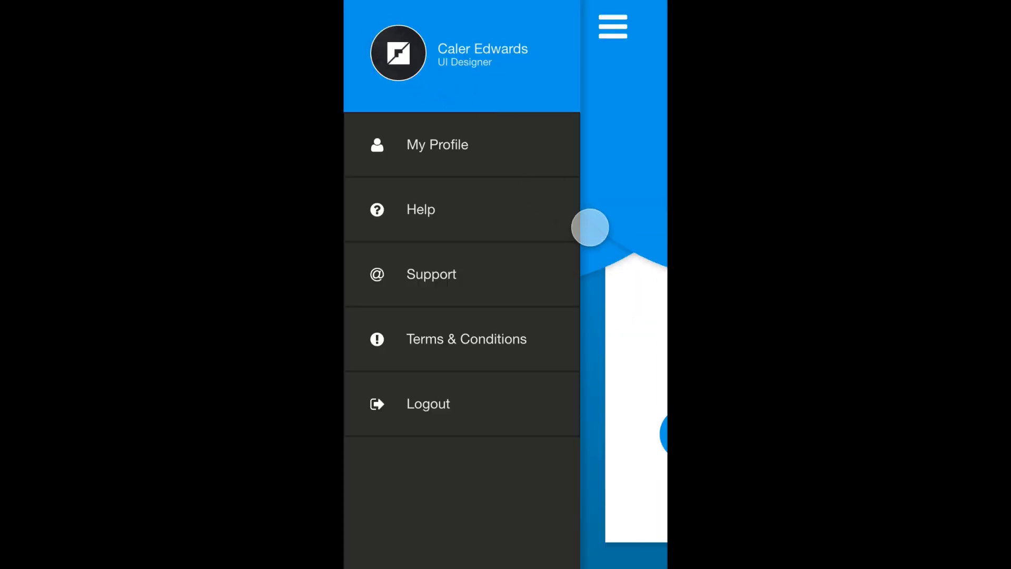
left_click(624, 174)
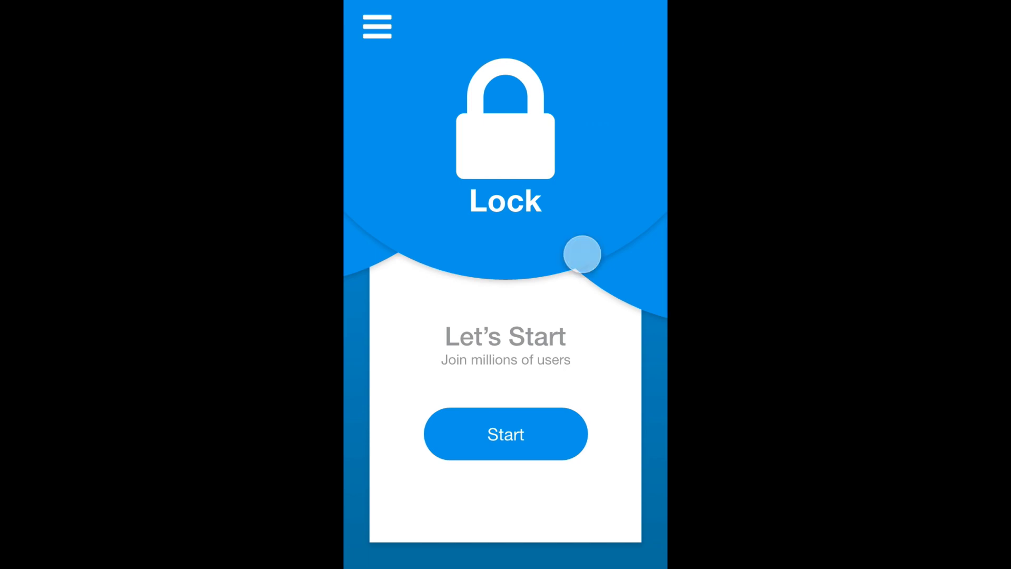
left_click(380, 39)
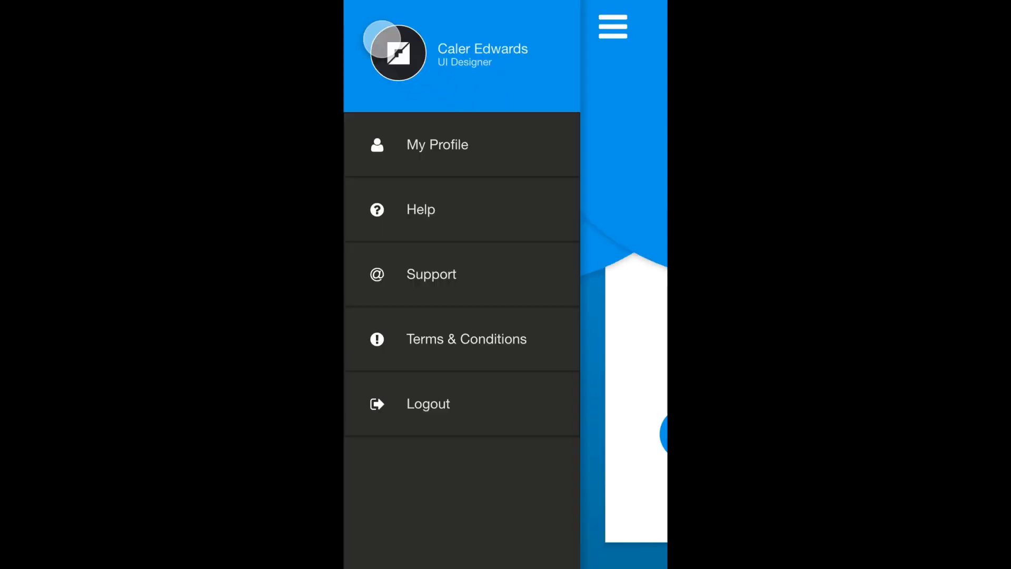
left_click(624, 174)
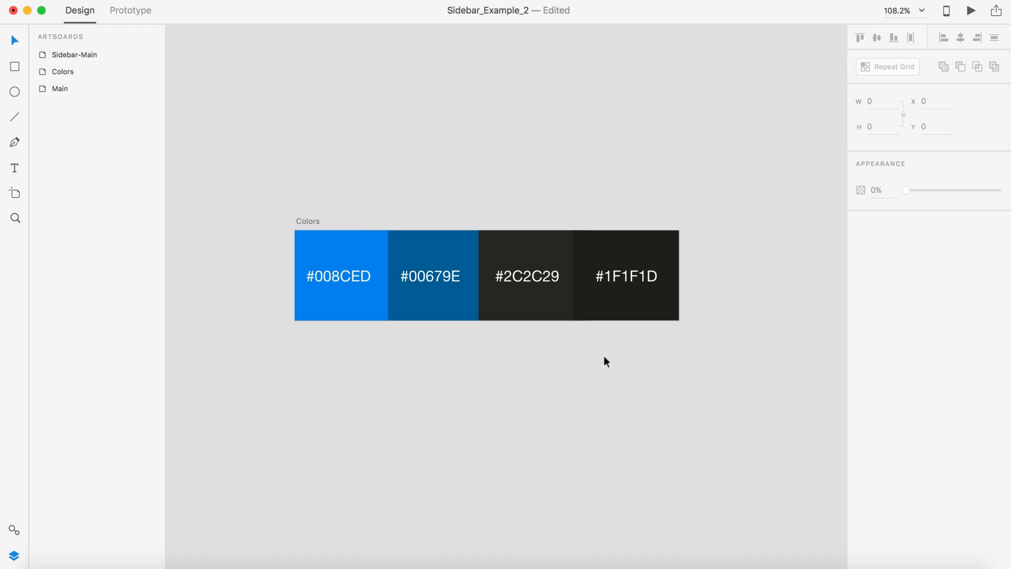
Show all artboards with Cmd+0 and scroll over to the blank Sidebar-Main artboard
key("super+0")
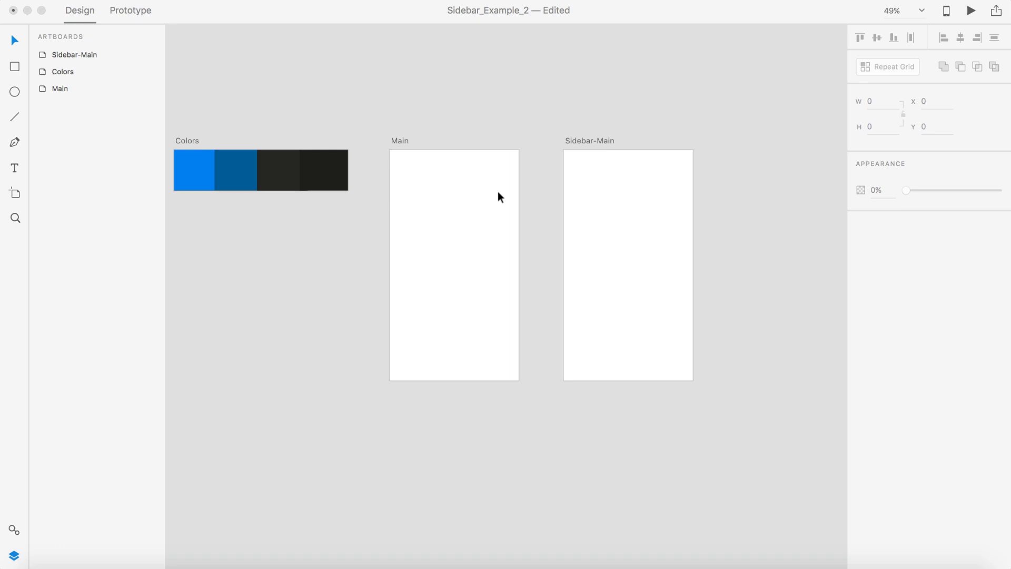
scroll(499, 192, "right", 2)
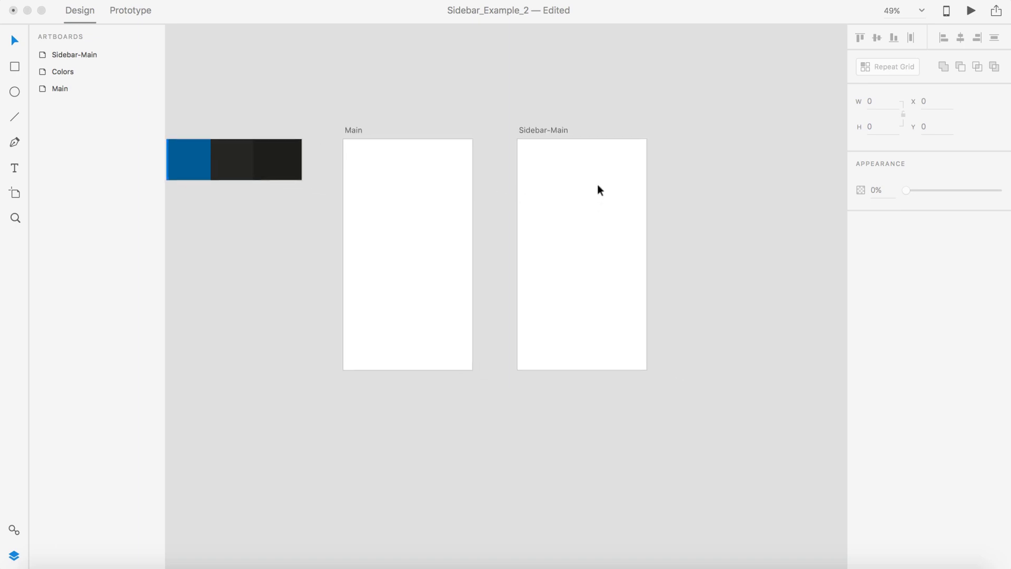
scroll(632, 139, "up", 5)
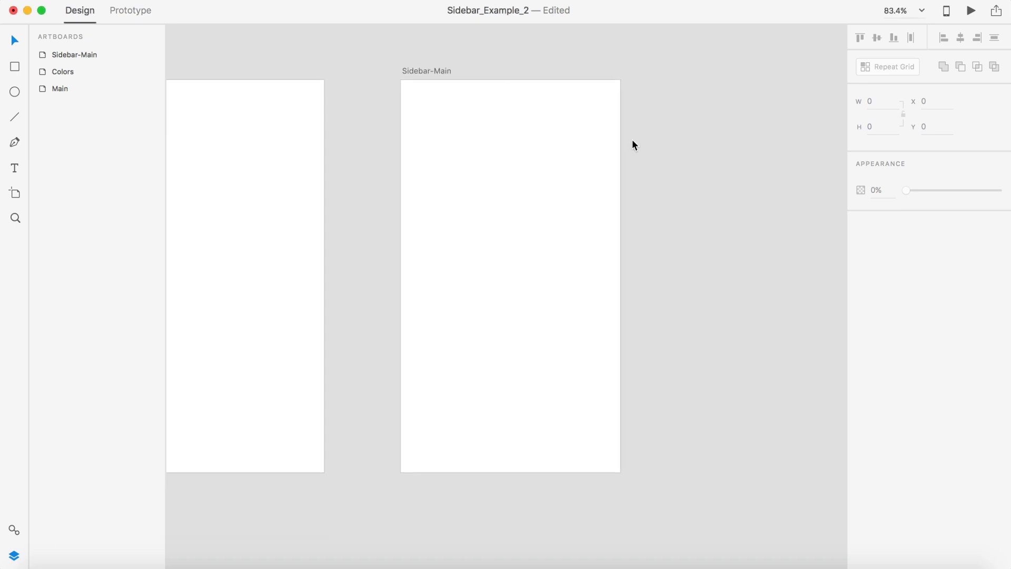
Draw a borderless full-height rectangle from Sidebar-Main's top-left corner to its bottom edge
left_click(15, 67)
mouse_move(401, 80)
left_mouse_down()
mouse_move(507, 336)
mouse_move(543, 376)
mouse_move(560, 469)
left_mouse_up()
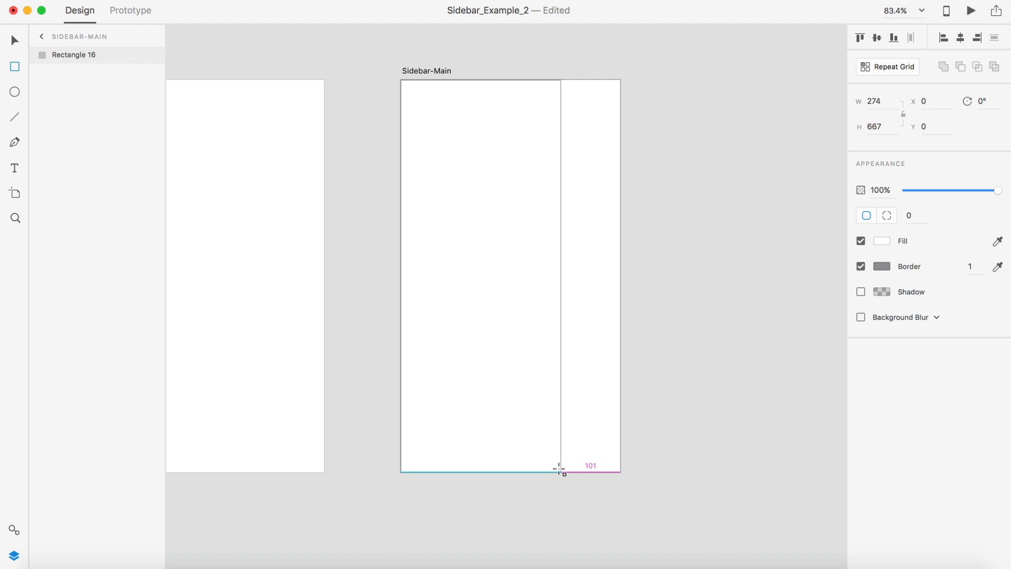
left_click_drag(559, 469, 560, 470)
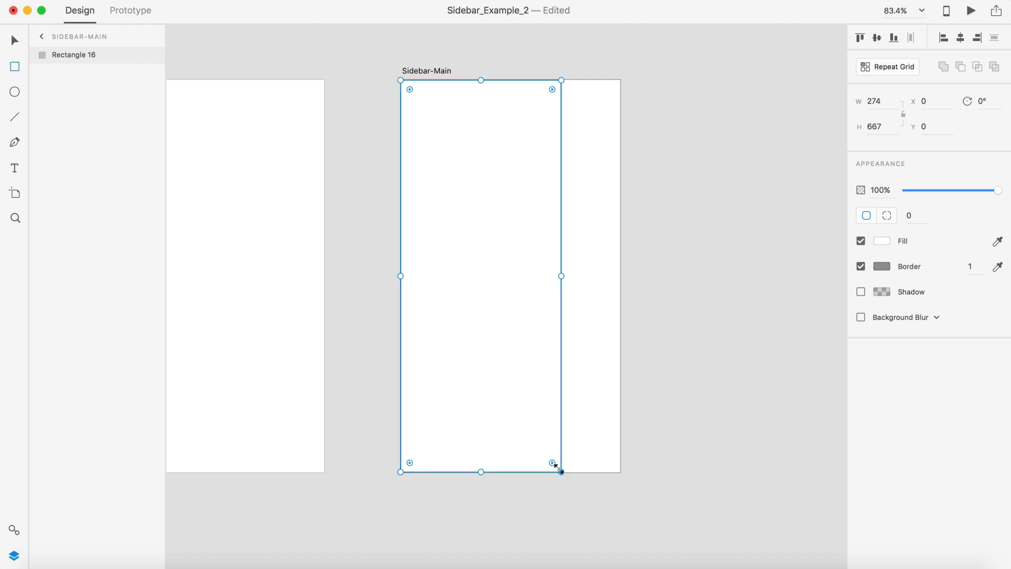
left_click(861, 266)
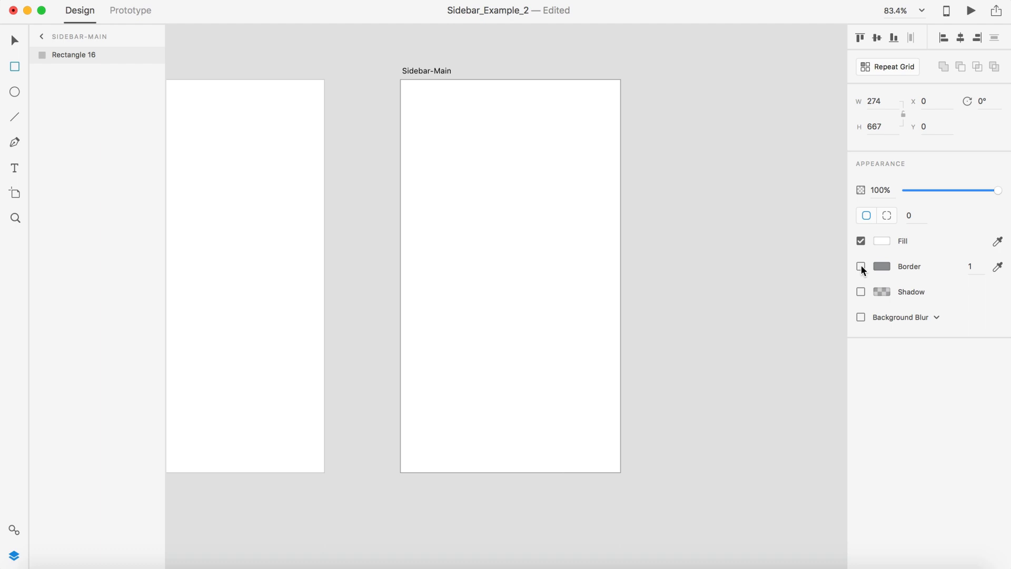
Move the Colors artboard above the Sidebar-Main artboard
scroll(734, 270, "down", 5)
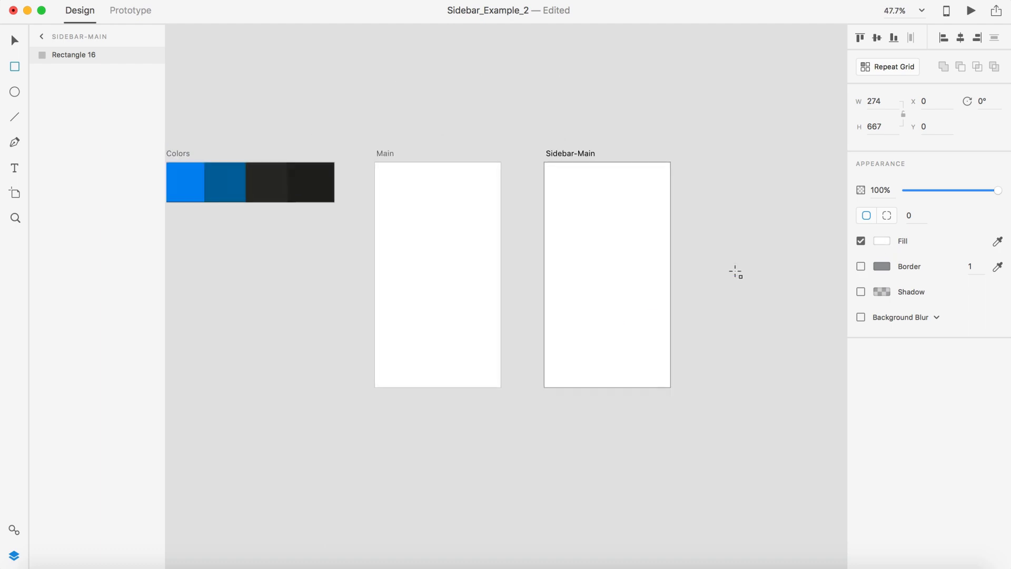
scroll(722, 273, "left", 3)
left_click_drag(229, 159, 606, 90)
scroll(620, 203, "up", 5)
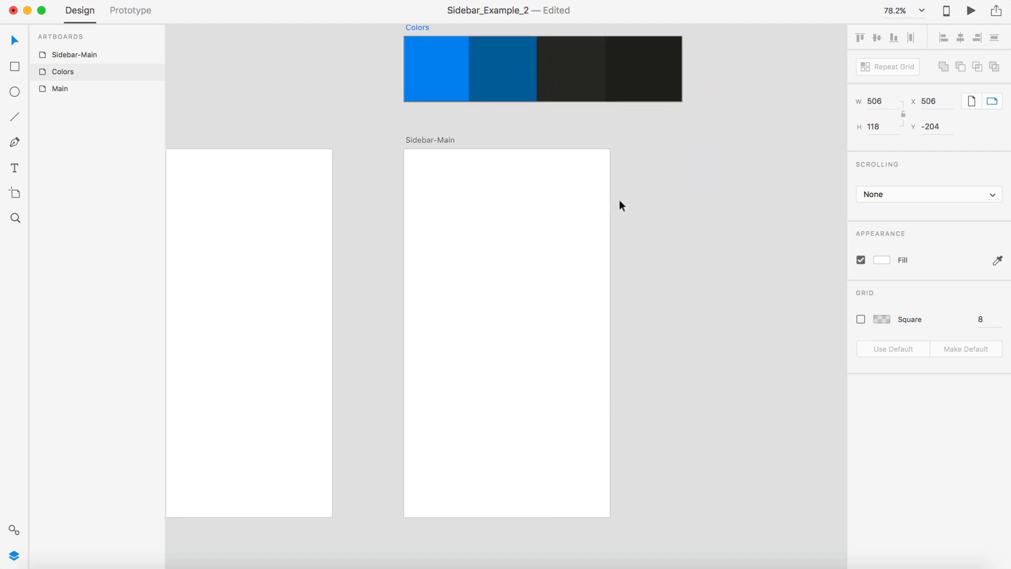
scroll(619, 205, "up", 3)
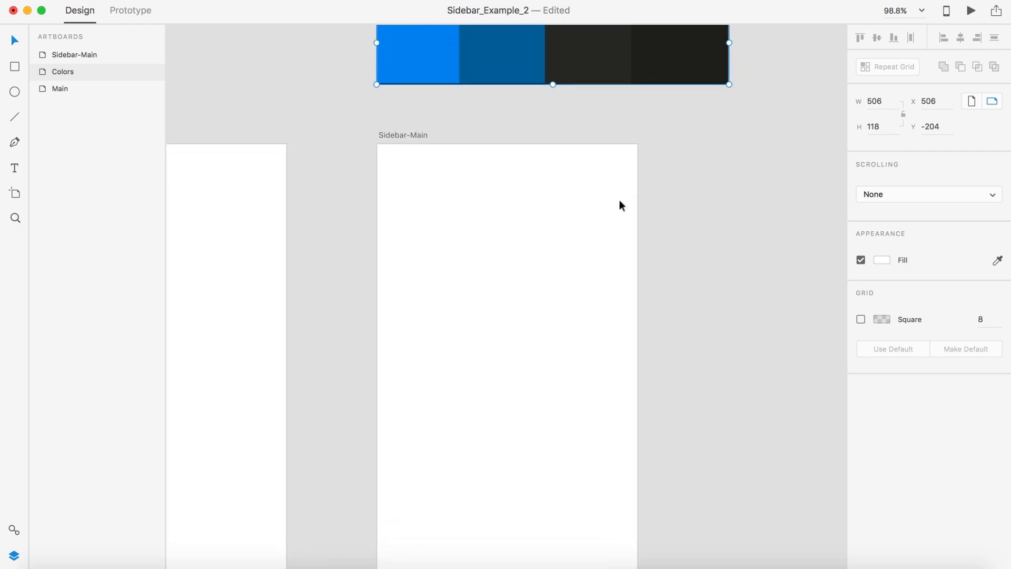
Fill the 274×667 panel with the dark #2C2C29 swatch using the eyedropper
left_click(489, 244)
scroll(668, 215, "down", 2)
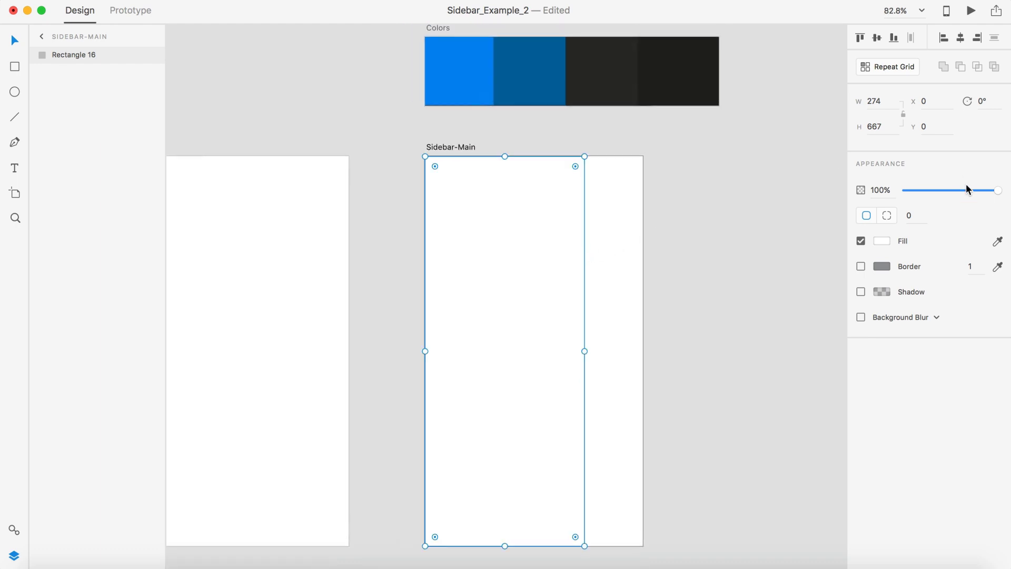
left_click(997, 240)
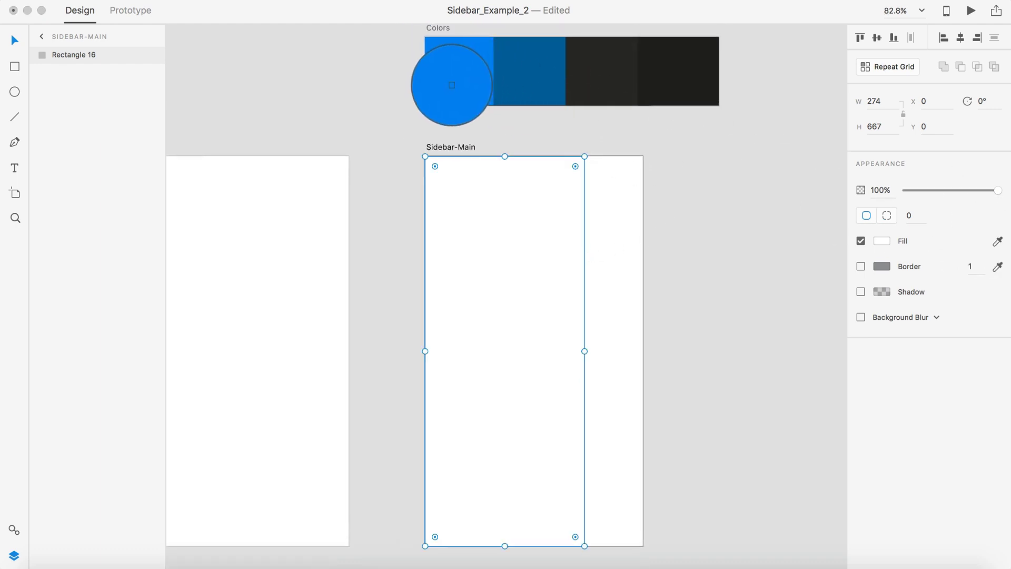
left_click(601, 67)
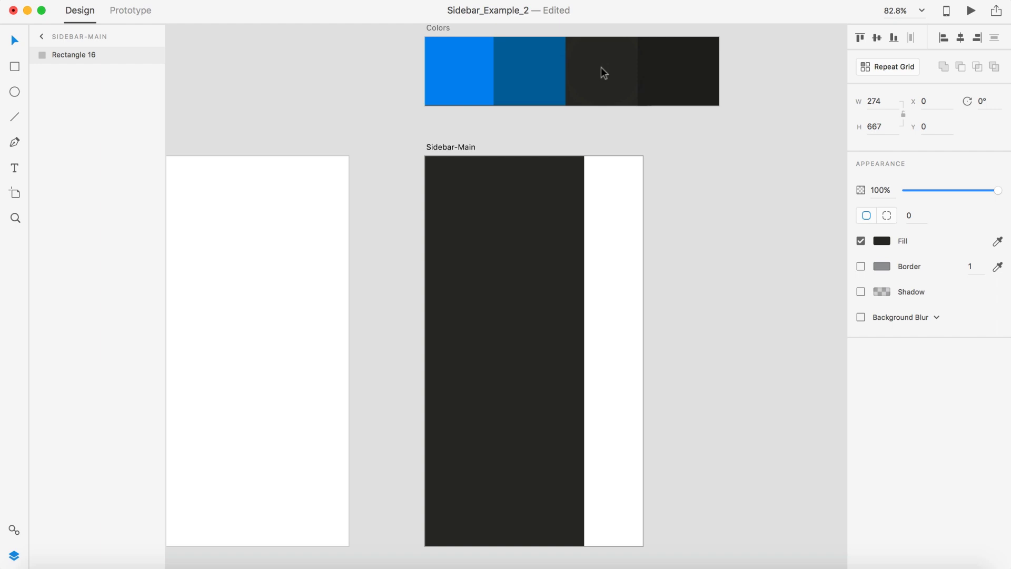
scroll(602, 68, "down", 2)
Draw a borderless 274×134 header rectangle at the panel top, filled with #008CED blue
left_click(683, 187)
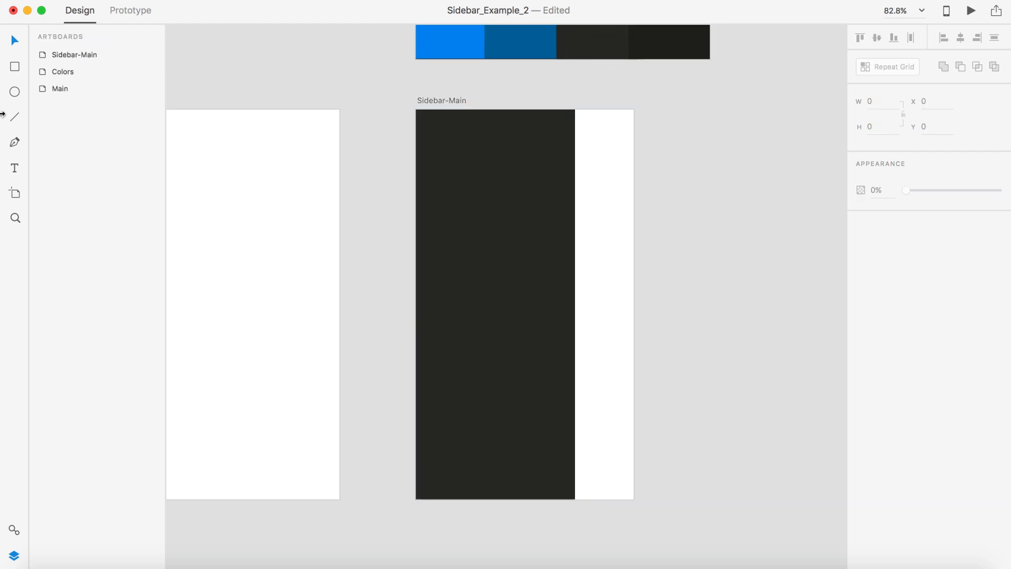
left_click(15, 67)
mouse_move(416, 110)
left_mouse_down()
mouse_move(426, 128)
mouse_move(523, 181)
mouse_move(575, 187)
left_mouse_up()
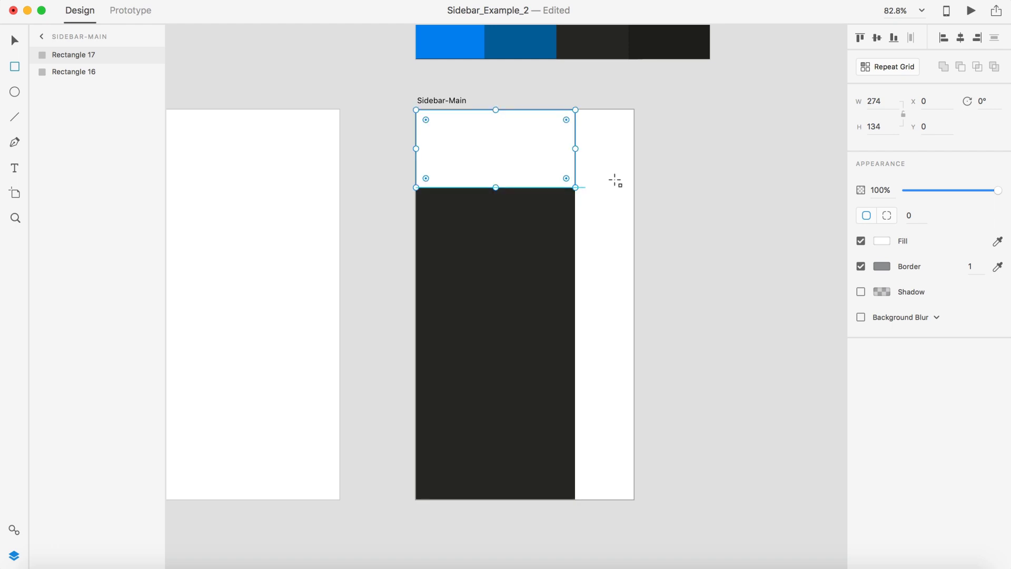
scroll(686, 167, "up", 2)
left_click(861, 265)
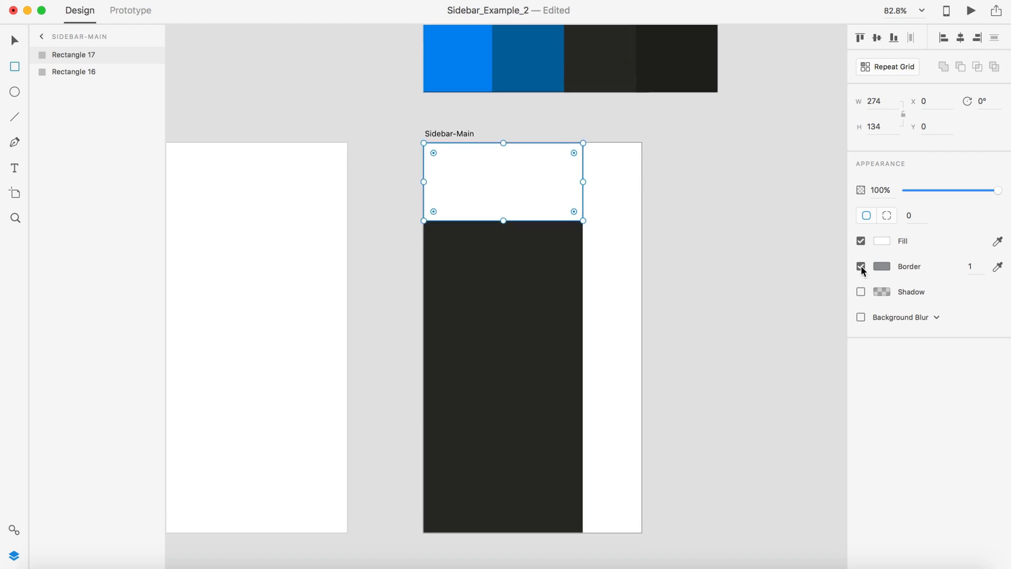
left_click(997, 241)
left_click(461, 68)
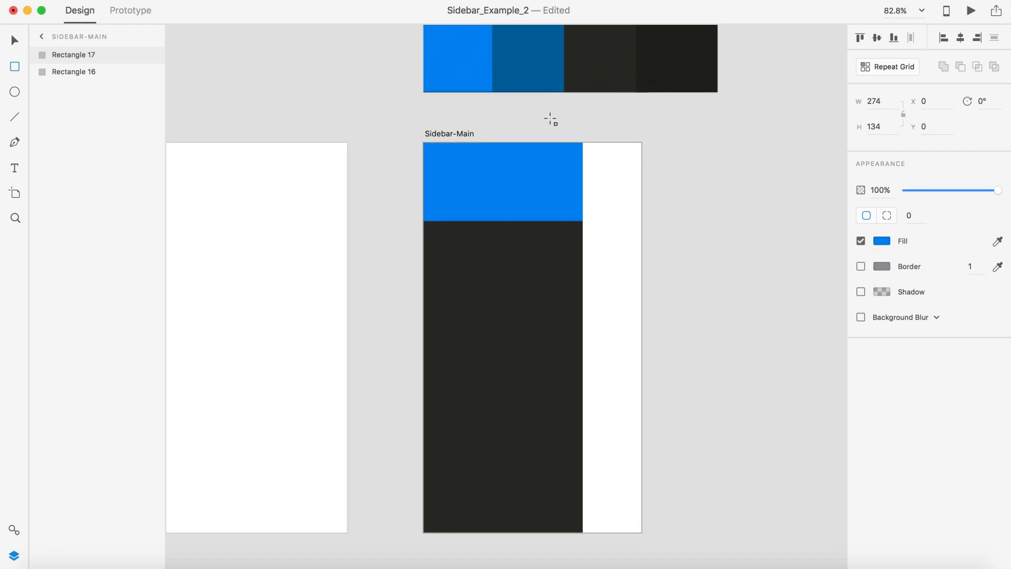
Draw a 65×65 circle at 31,33 in the header's left side
key("v")
left_click(752, 245)
scroll(619, 230, "up", 3)
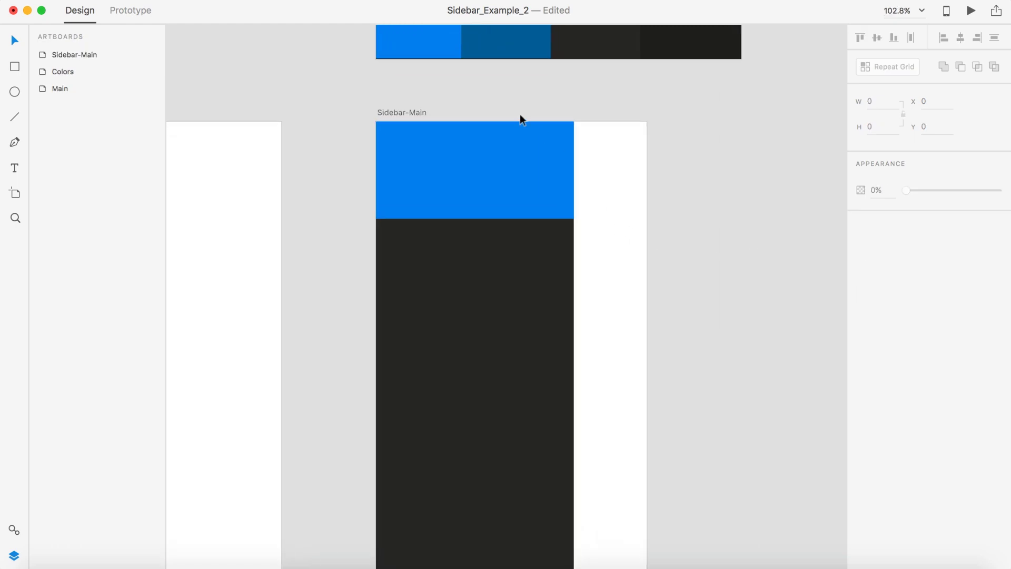
left_click(14, 90)
left_click_drag(398, 145, 469, 190)
Set the circle's border to white #FFFFFF and clear its fill hex value
left_click(883, 239)
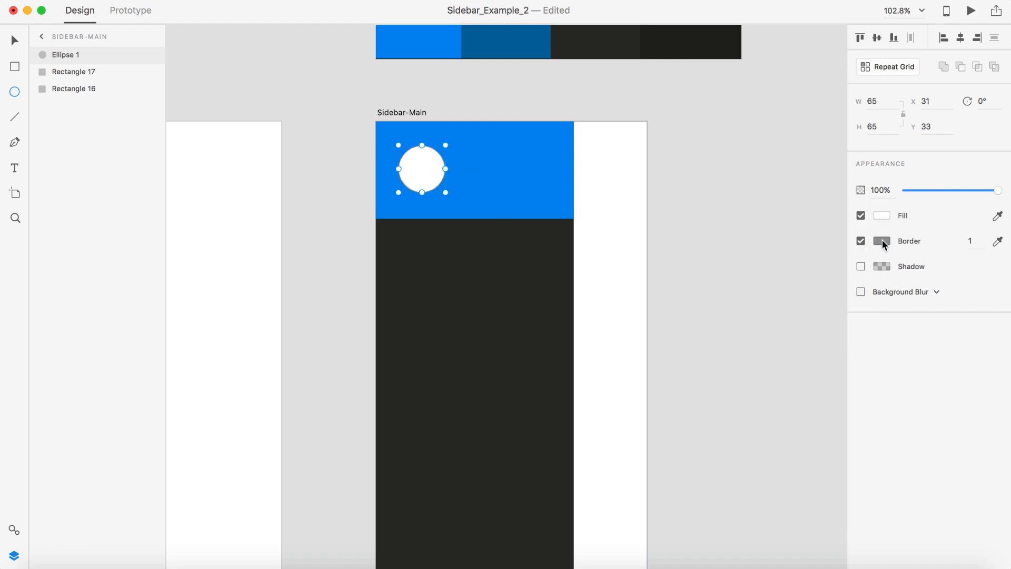
left_click_drag(758, 214, 689, 133)
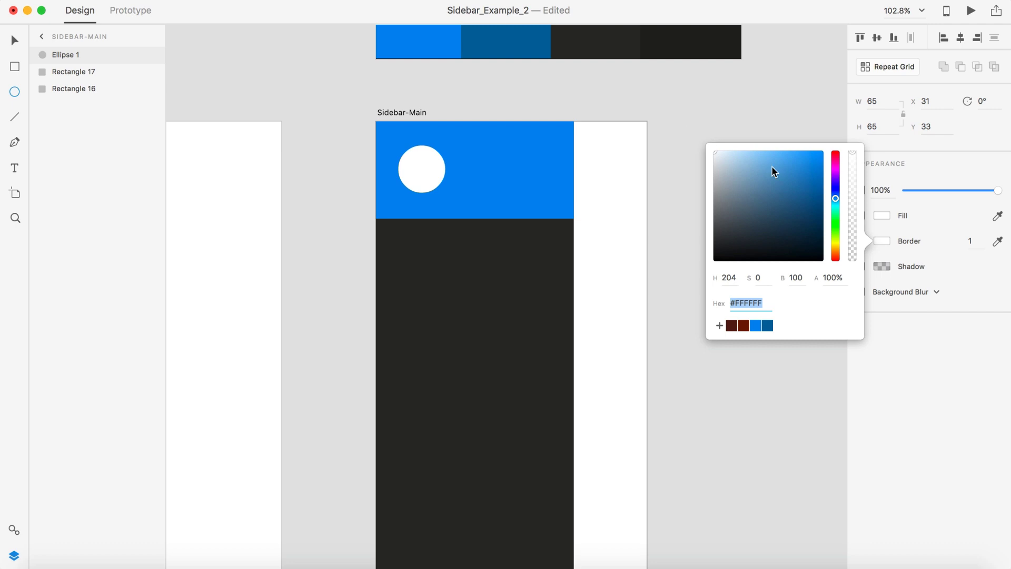
left_click(890, 215)
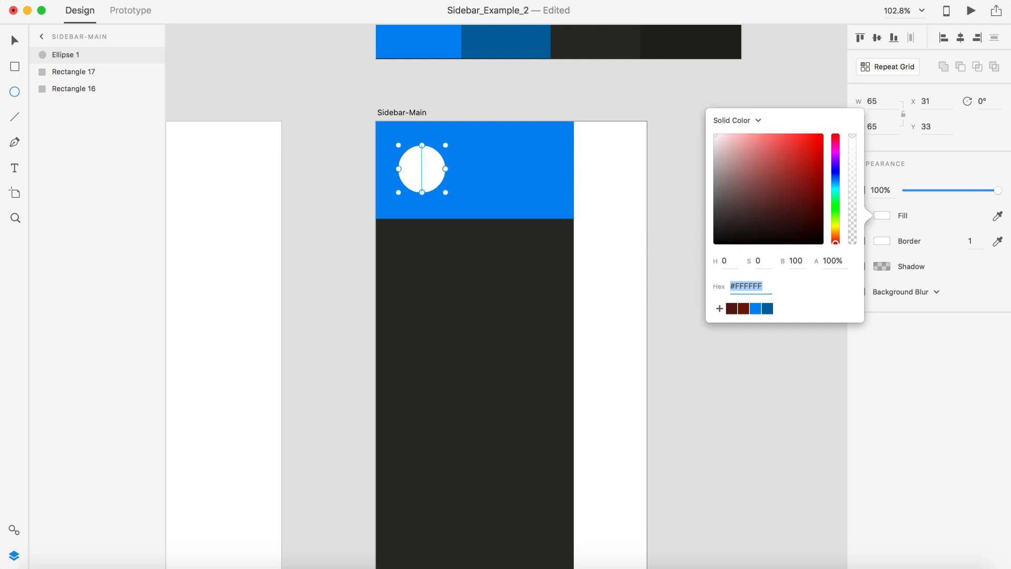
key("BackSpace")
Drag Clean_Aesthetic_Logo.jpg from Finder onto the circle to fill it with the logo
left_click(12, 552)
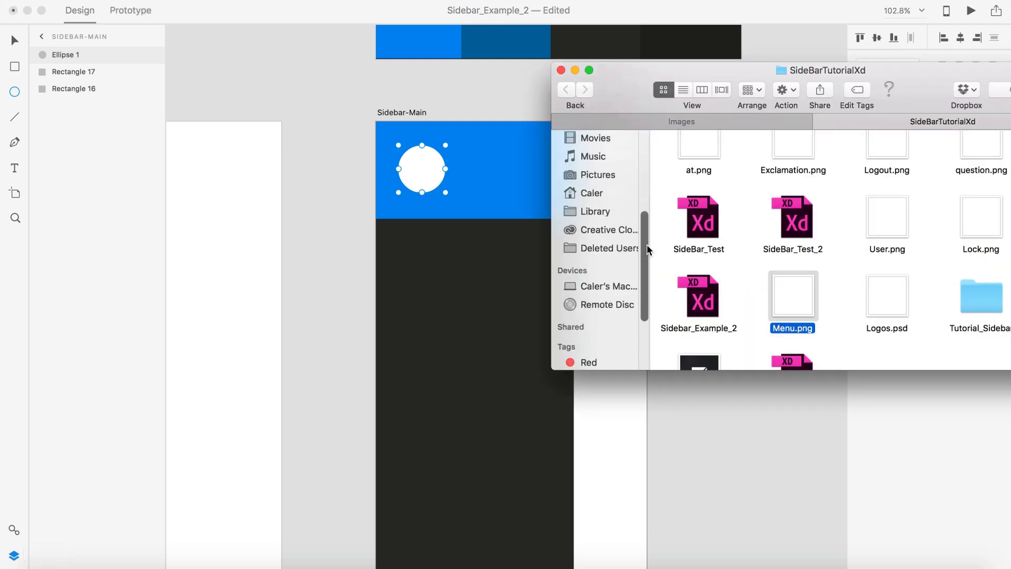
scroll(647, 244, "down", 2)
scroll(685, 264, "down", 2)
left_click(703, 329)
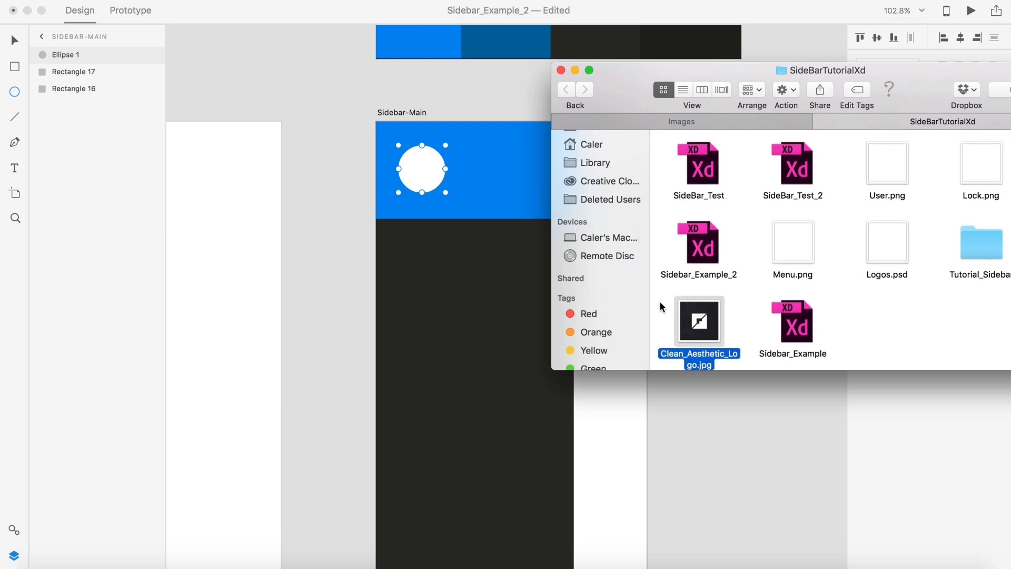
left_click_drag(685, 313, 421, 169)
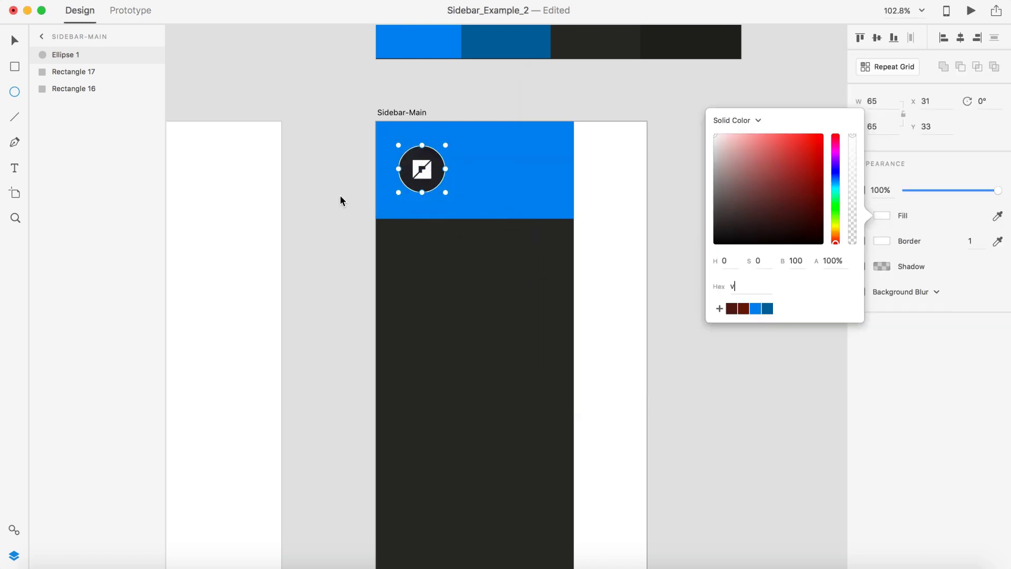
left_click(662, 174)
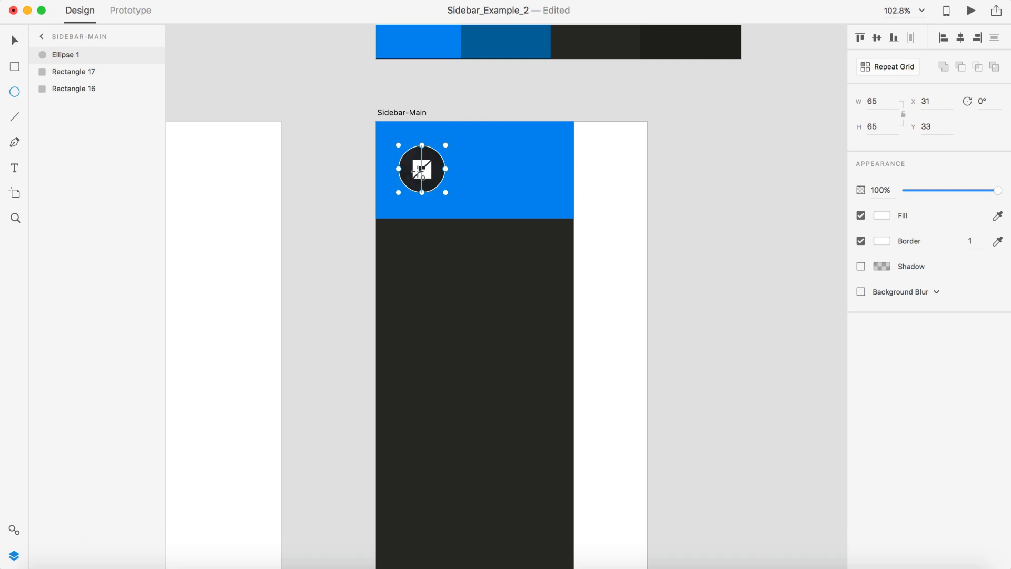
left_click(783, 185)
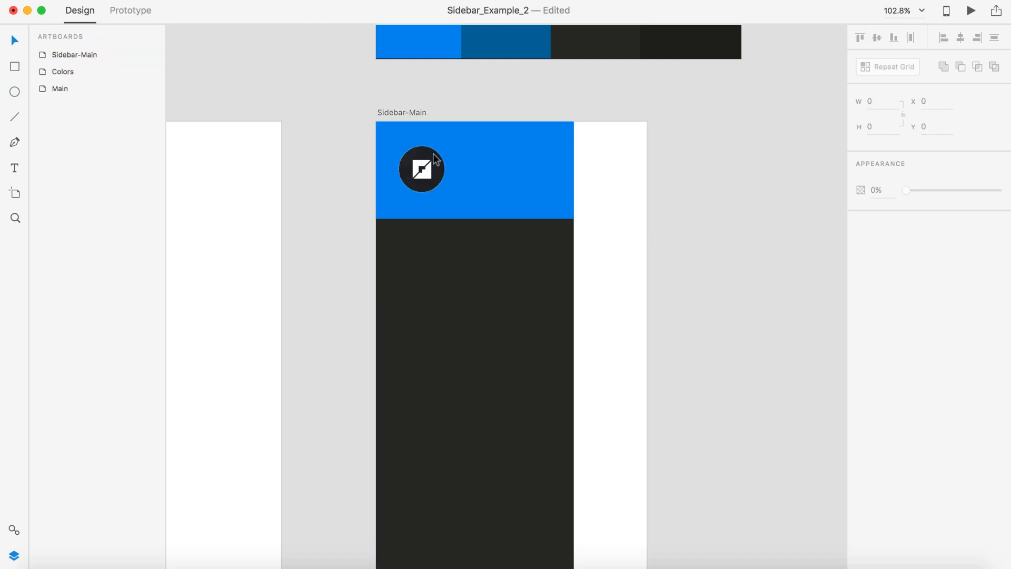
Add the user's name beside the avatar as white text, size 16
key("t")
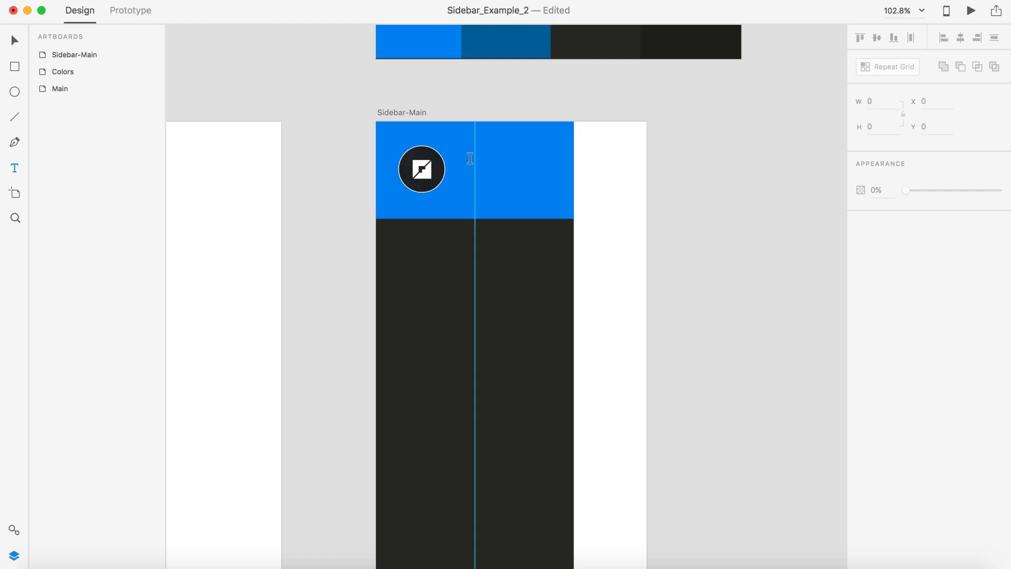
left_click(465, 158)
type("Caler ")
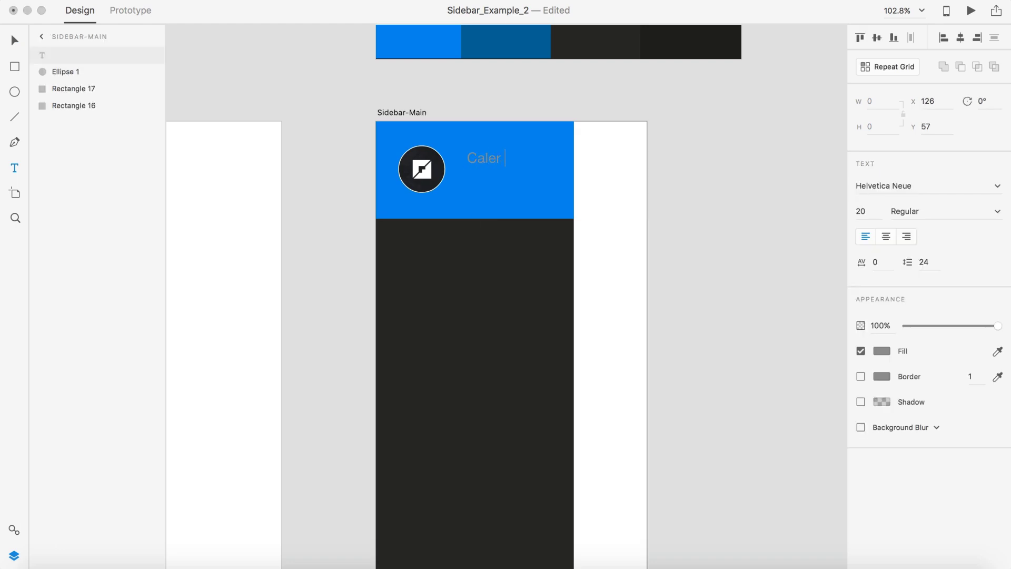
type("Edwards")
key("Escape")
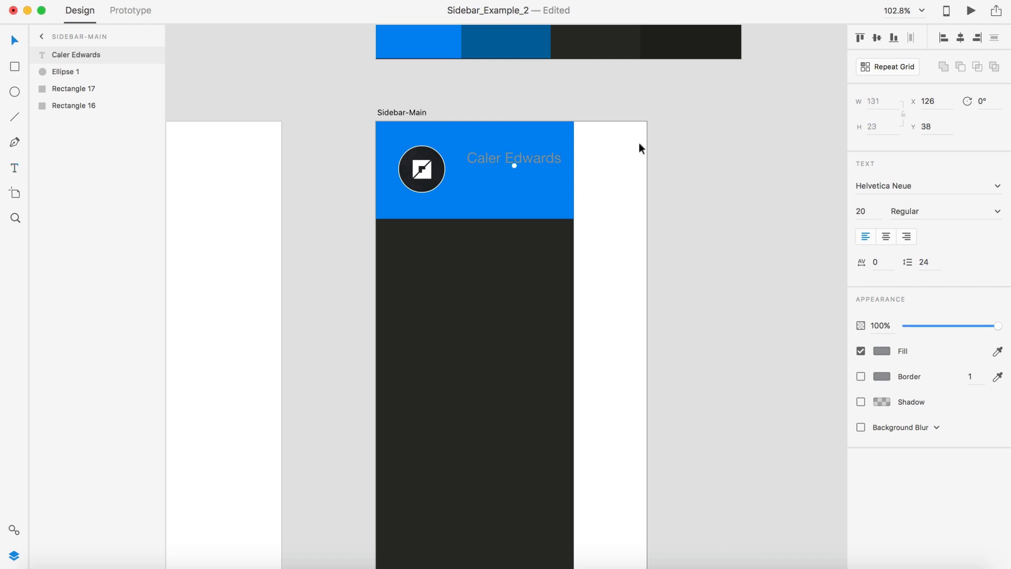
left_click(879, 349)
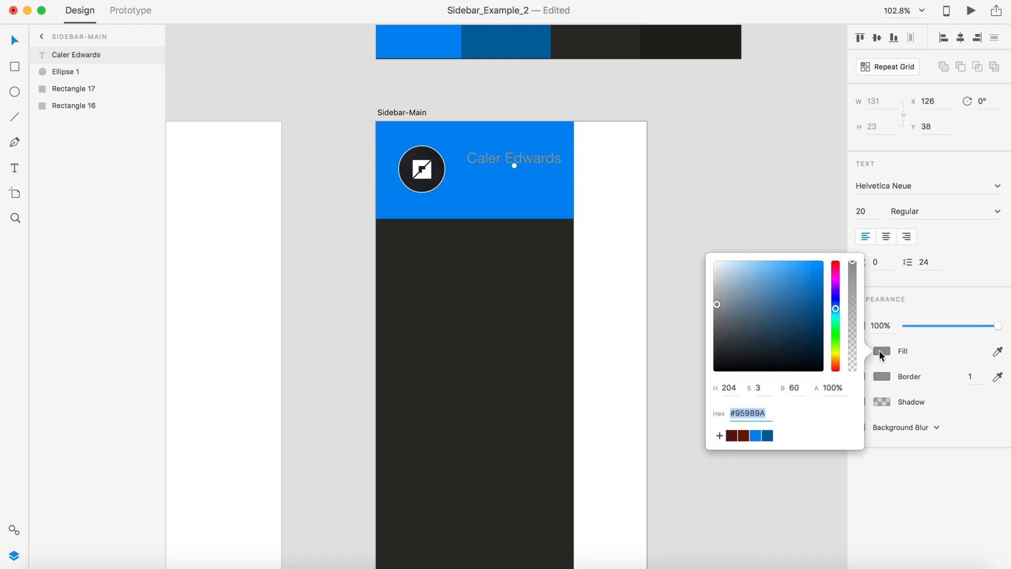
left_click_drag(802, 327, 671, 233)
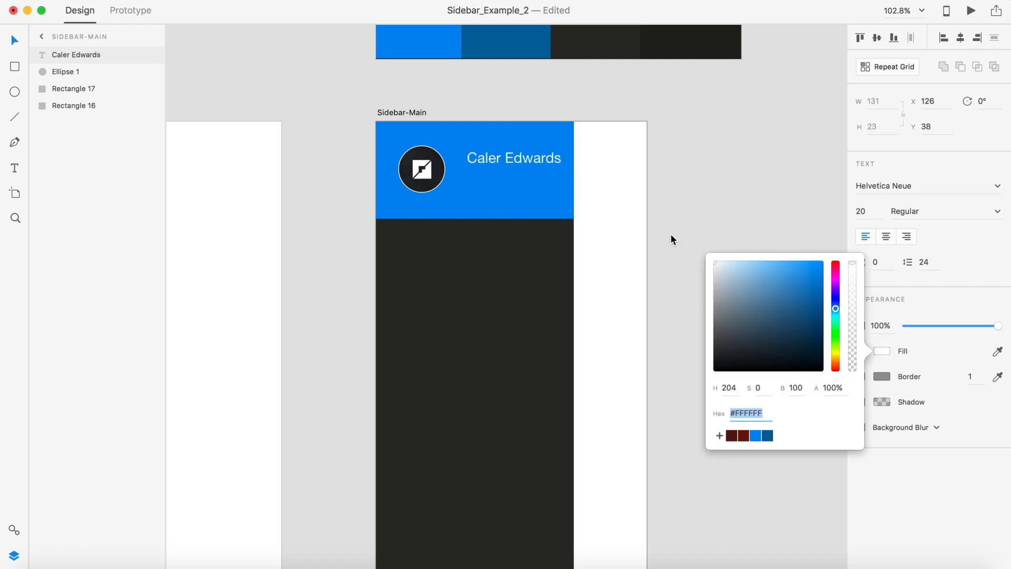
left_click(867, 212)
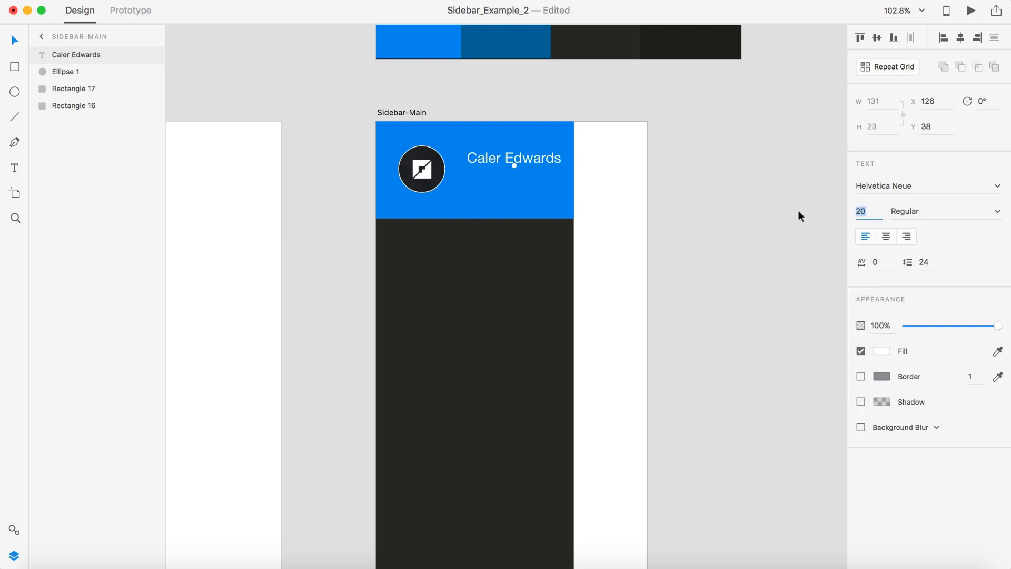
type("16")
key("Return")
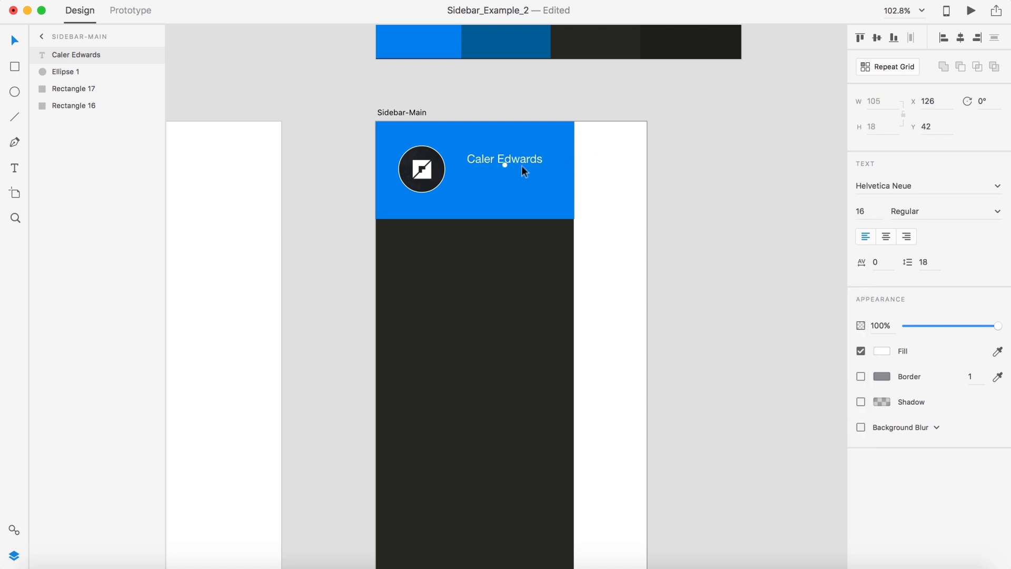
left_click_drag(521, 156, 510, 175)
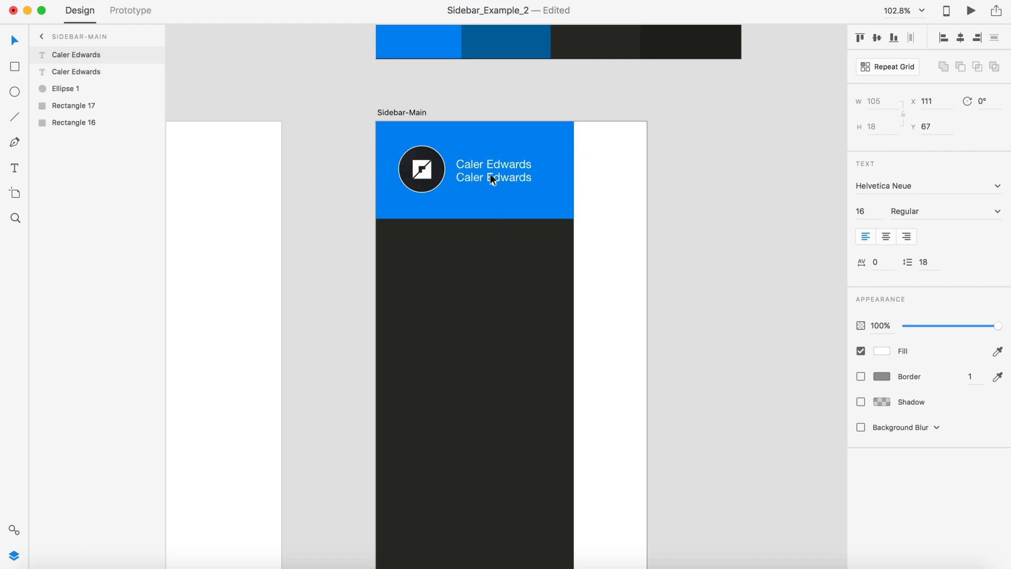
Retype the copied line as 'UI Designer' at size 12, just below the name
double_click(491, 178)
type("U")
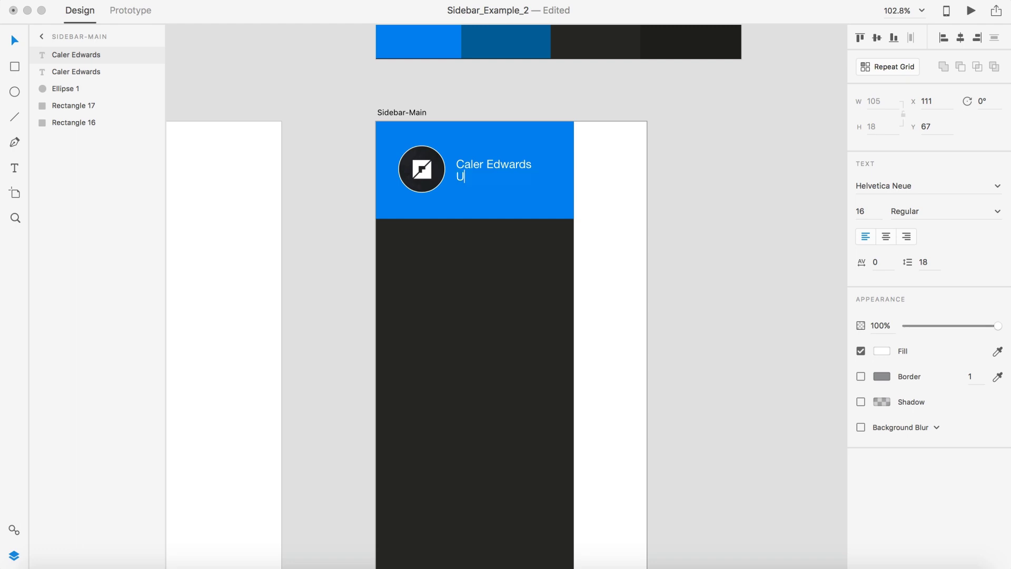
type("I Designer")
key("super+a")
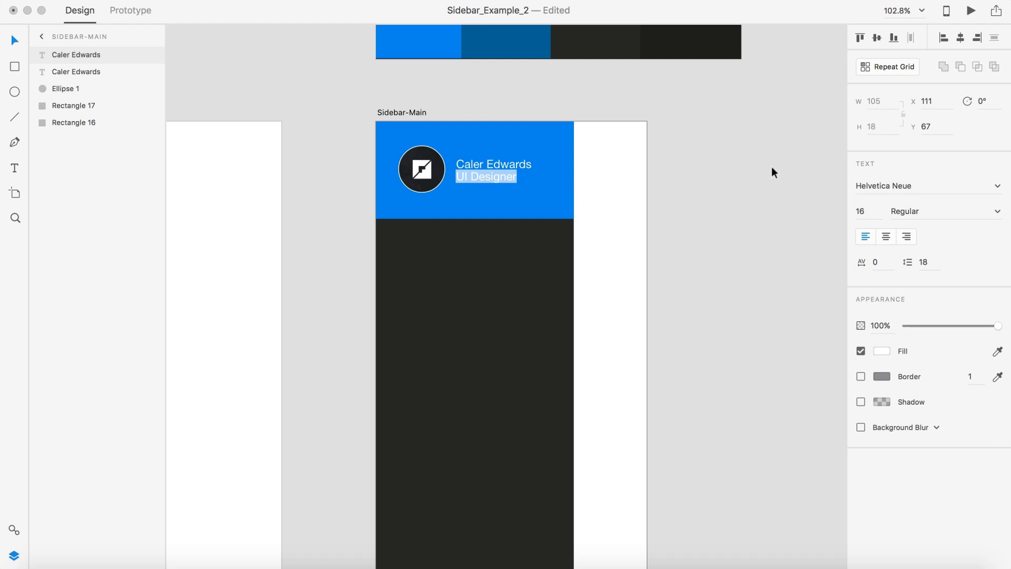
left_click(869, 211)
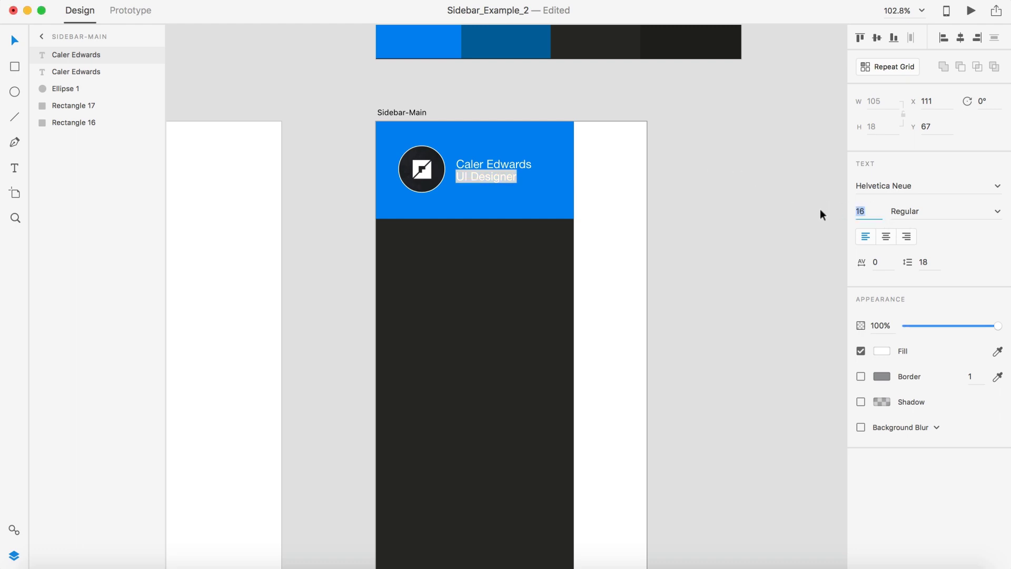
type("12")
key("Return")
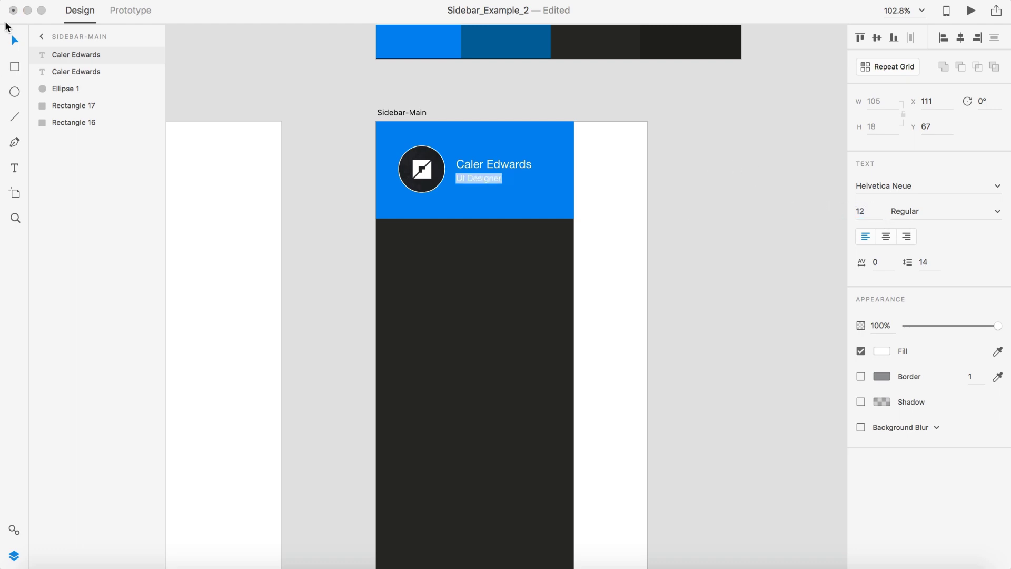
key("Escape")
scroll(439, 202, "up", 5)
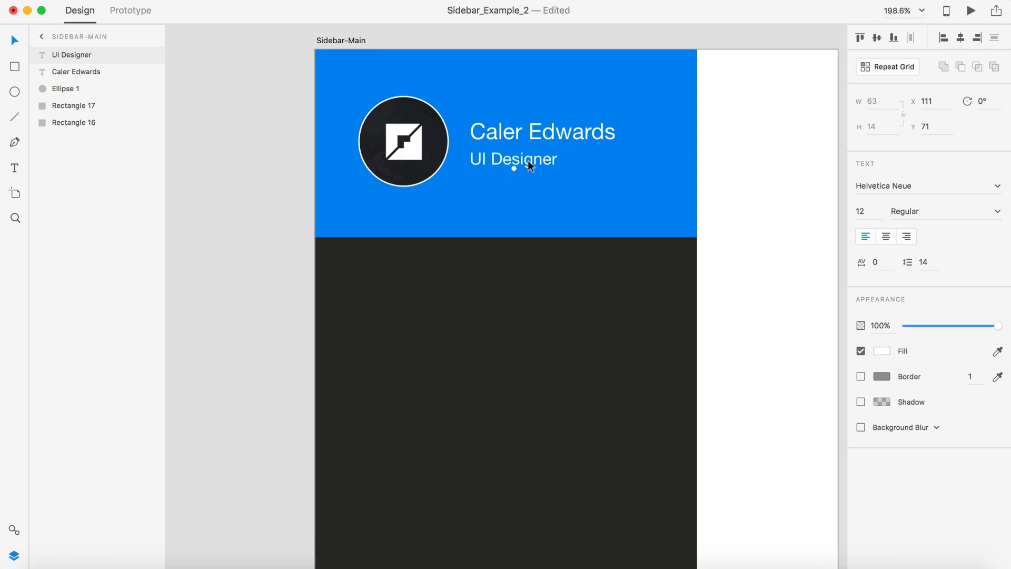
left_click_drag(528, 160, 528, 154)
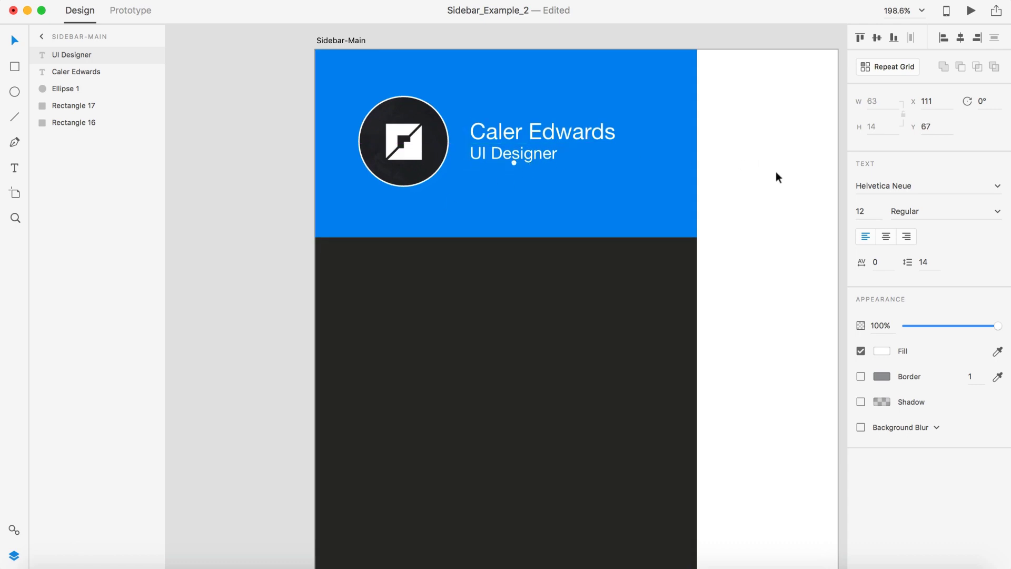
Set the name text to 90% opacity and the UI Designer line to 80%
left_click(510, 134)
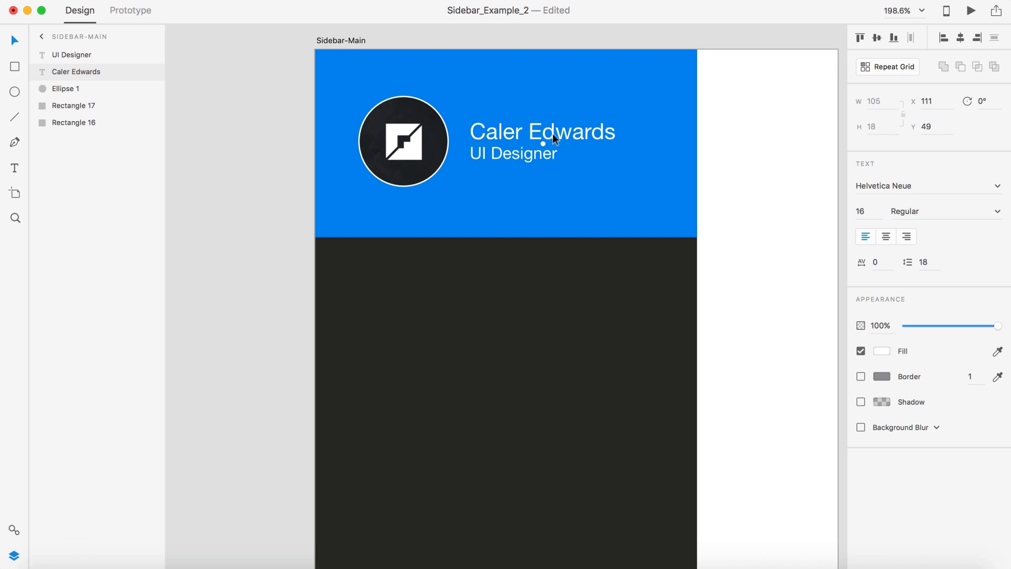
left_click(884, 326)
type("90")
key("Return")
left_click(530, 154)
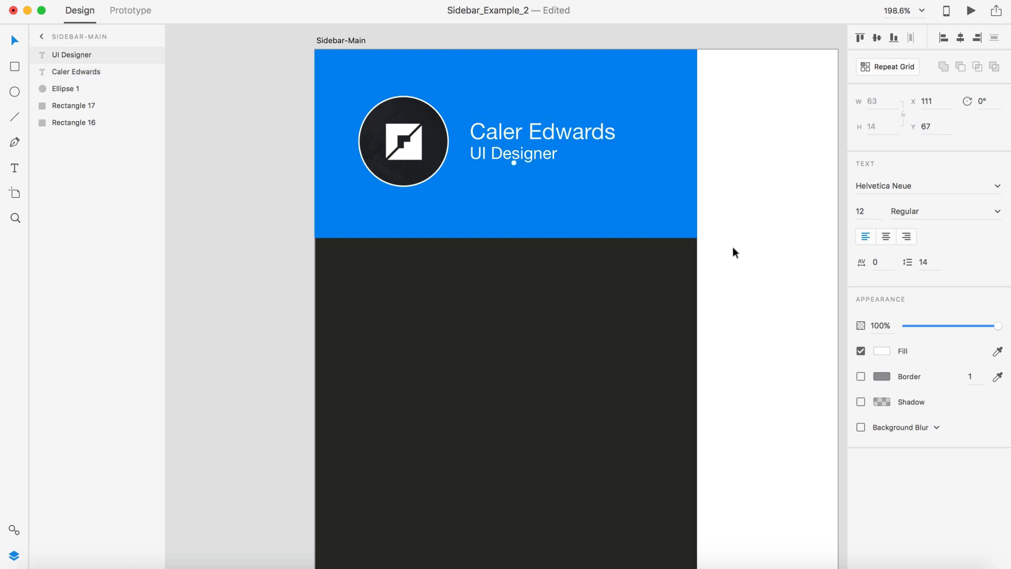
left_click(883, 326)
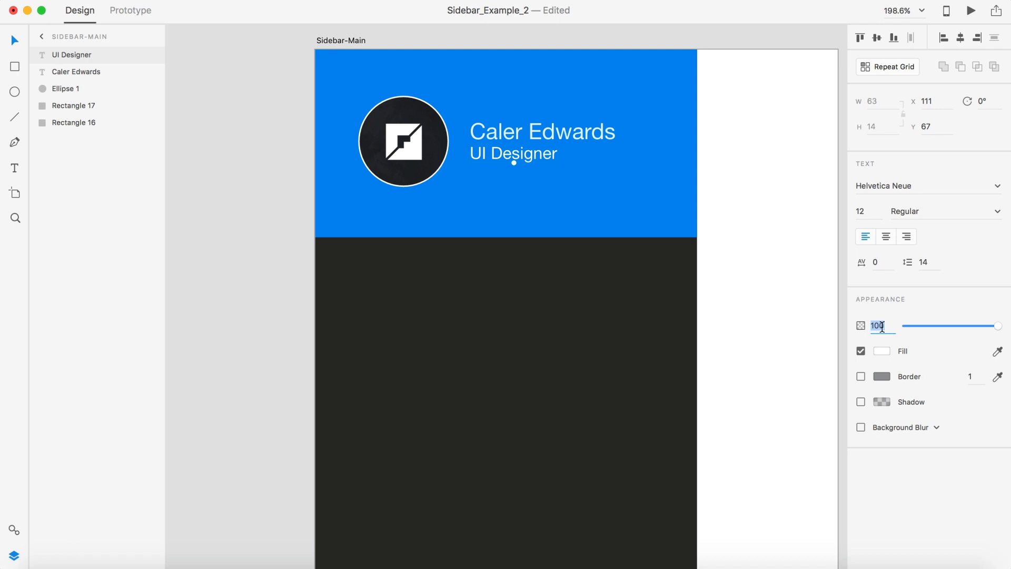
type("80")
key("Return")
left_click(777, 191)
scroll(777, 191, "down", 3)
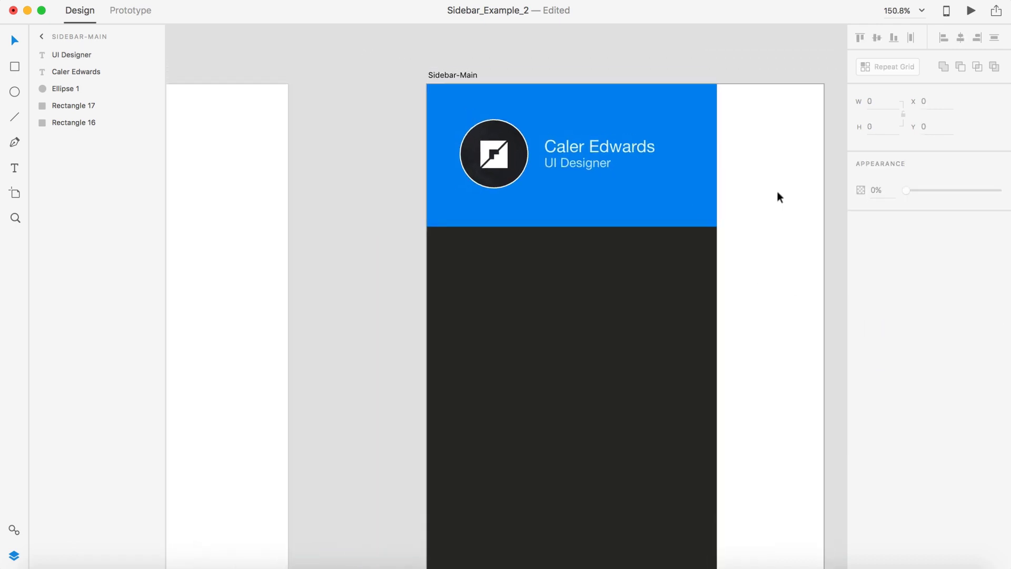
scroll(777, 191, "up", 5)
Move both header text lines together down to 109,51, centred on the avatar, then zoom out
left_click(497, 116)
left_click(467, 149, "shift")
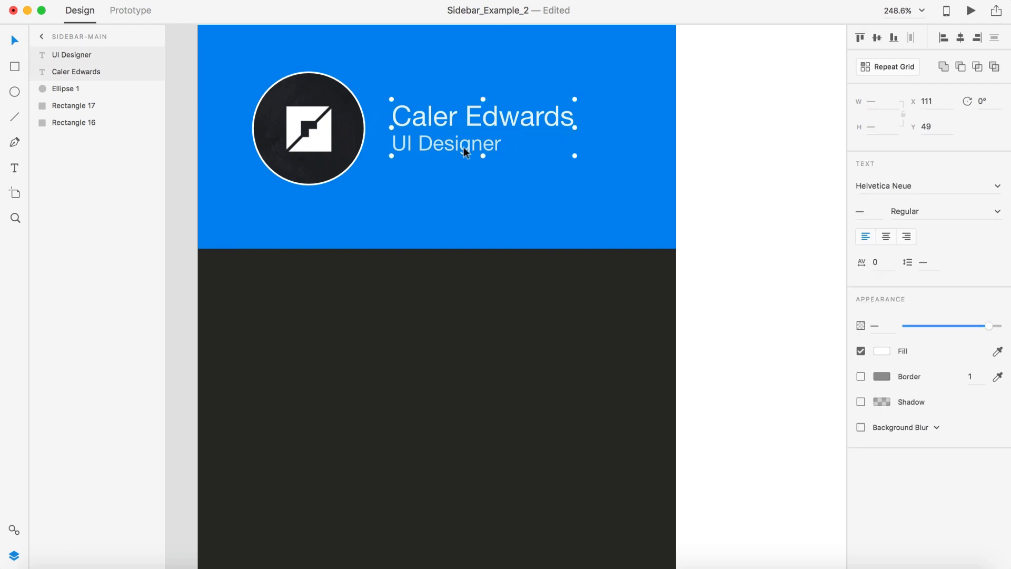
left_click_drag(452, 118, 443, 122)
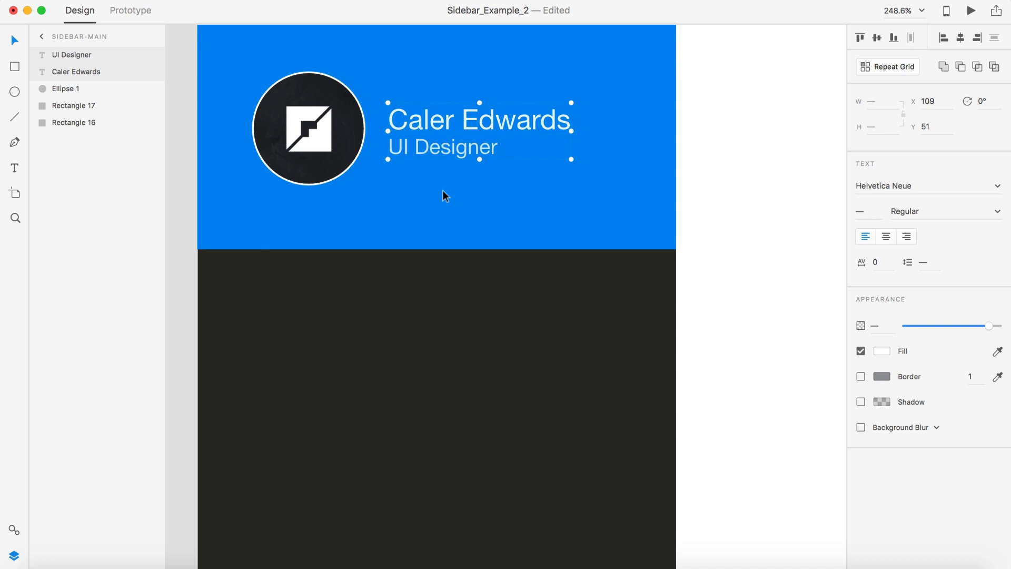
left_click(740, 191)
scroll(740, 191, "down", 5)
scroll(741, 191, "down", 5)
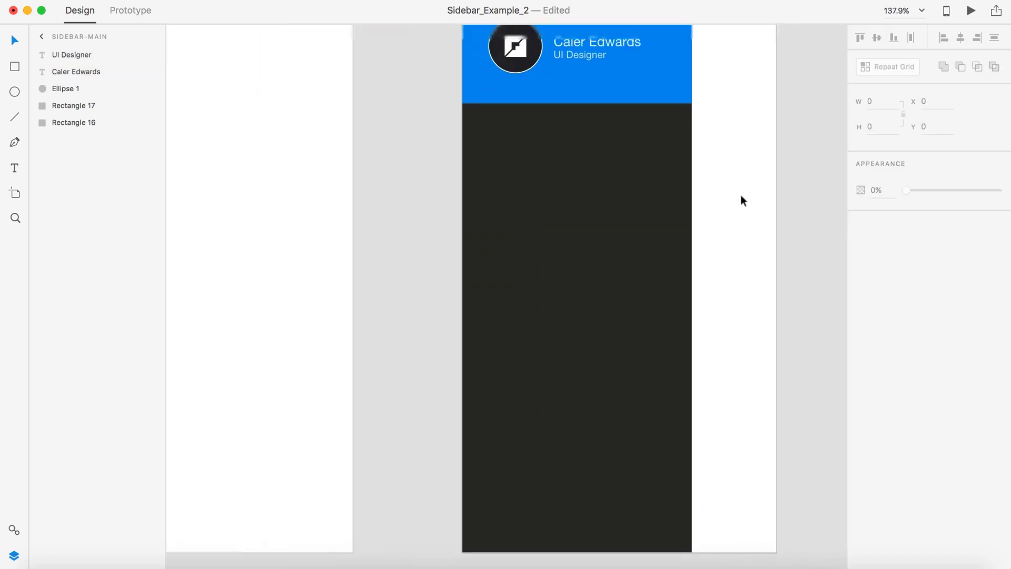
scroll(741, 197, "down", 3)
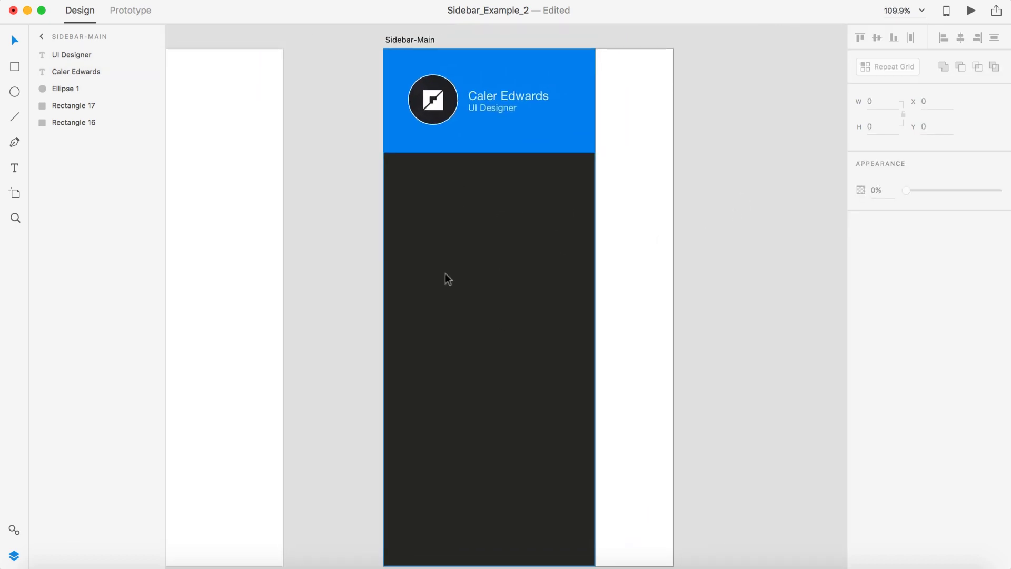
Draw a 274×75 full-width rectangle at 0,134 directly under the blue header
left_click(15, 68)
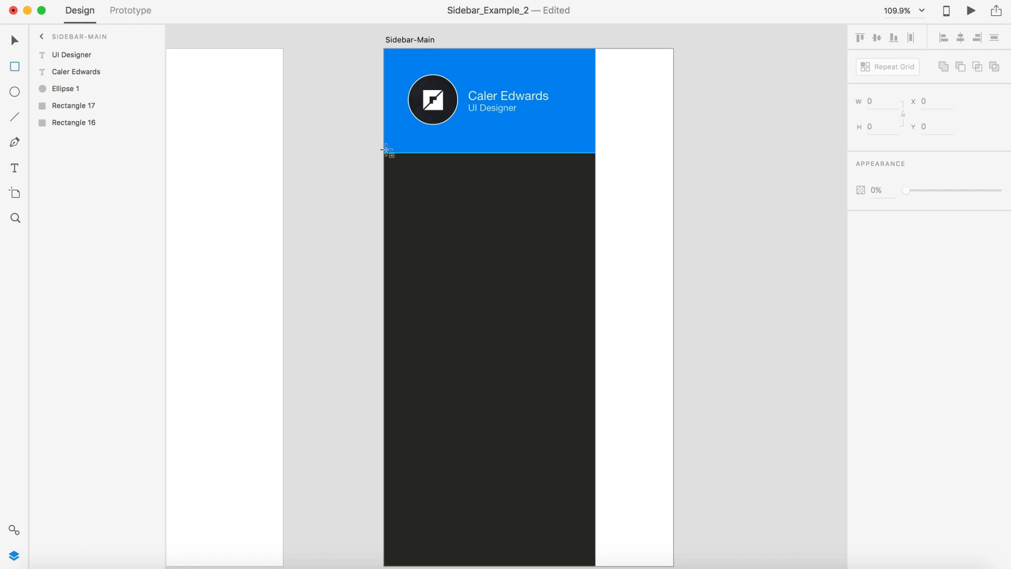
left_click_drag(384, 153, 595, 211)
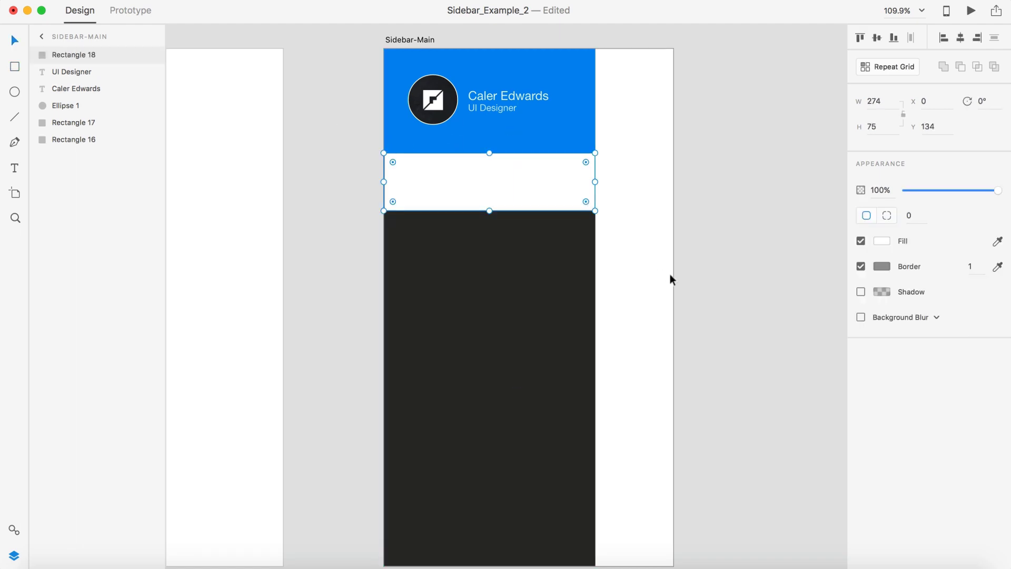
scroll(670, 274, "down", 5)
scroll(670, 274, "up", 3)
scroll(670, 274, "right", 3)
scroll(670, 273, "up", 2)
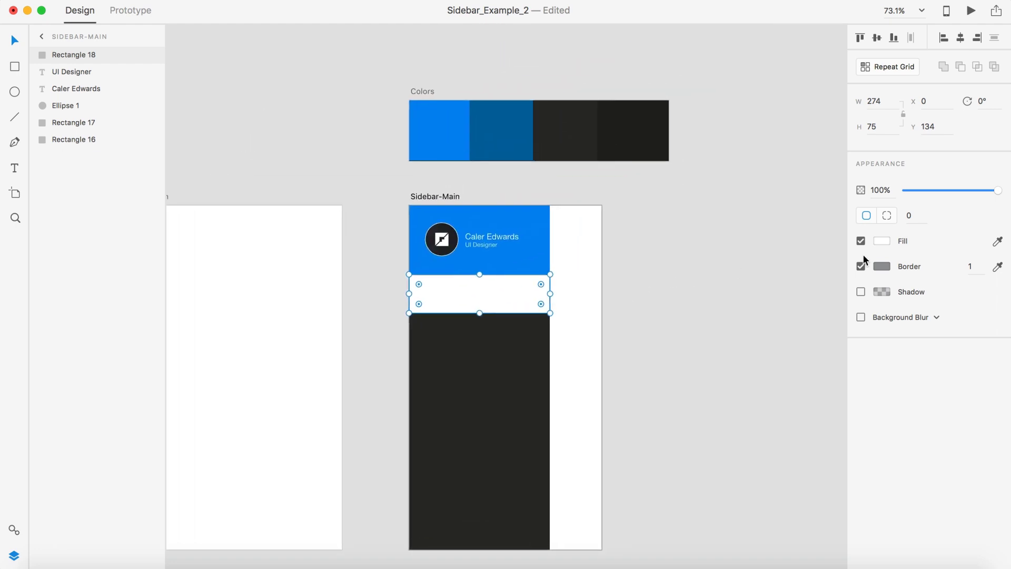
Eyedrop the dark Colors swatch for both the row's fill and its border
left_click(997, 241)
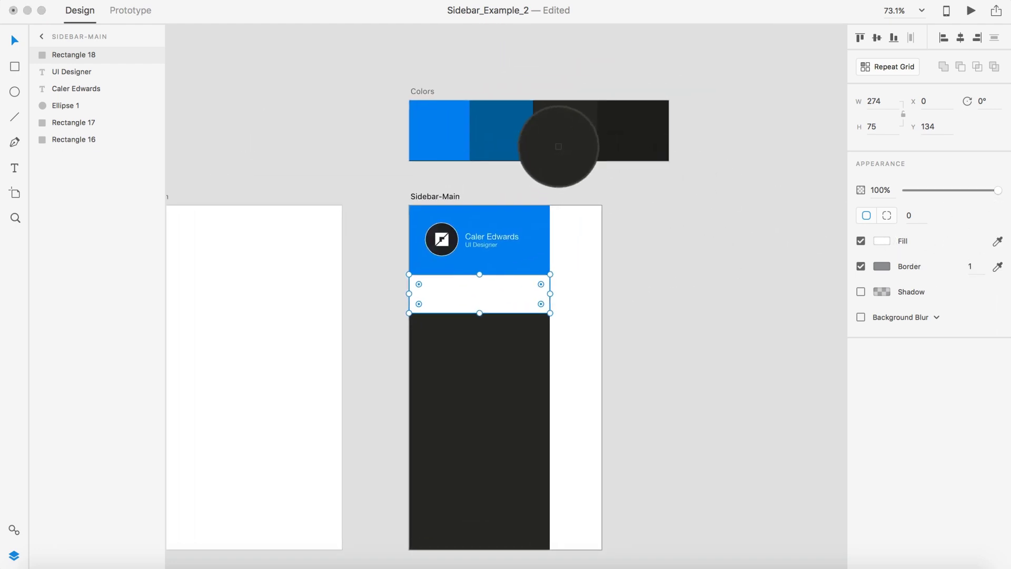
left_click(565, 130)
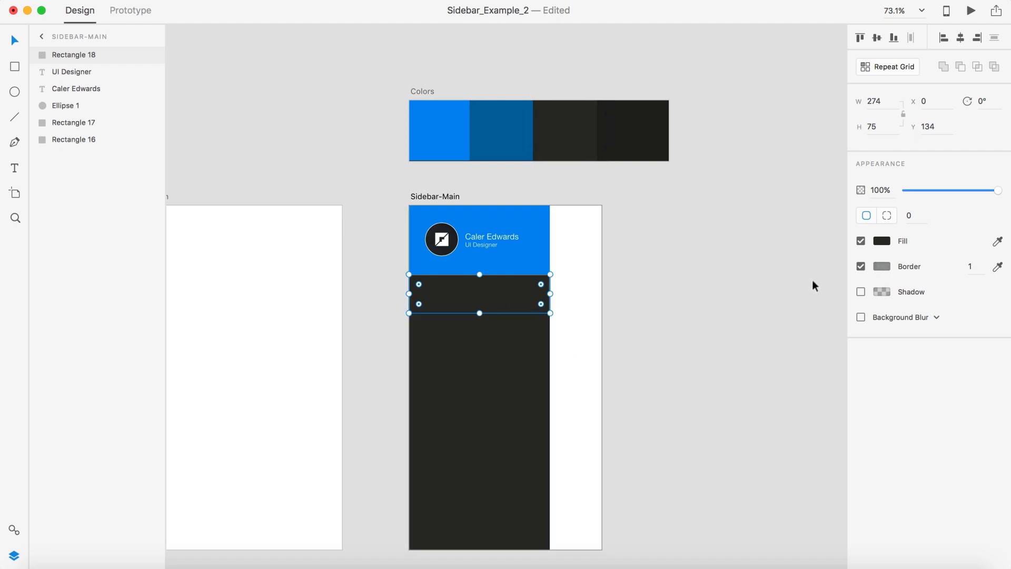
left_click(997, 266)
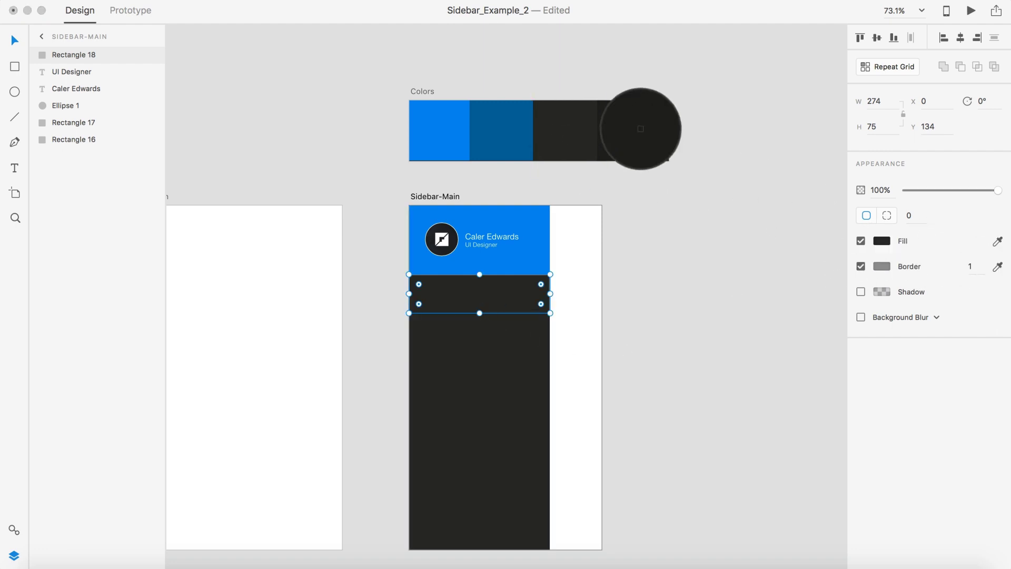
left_click(617, 117)
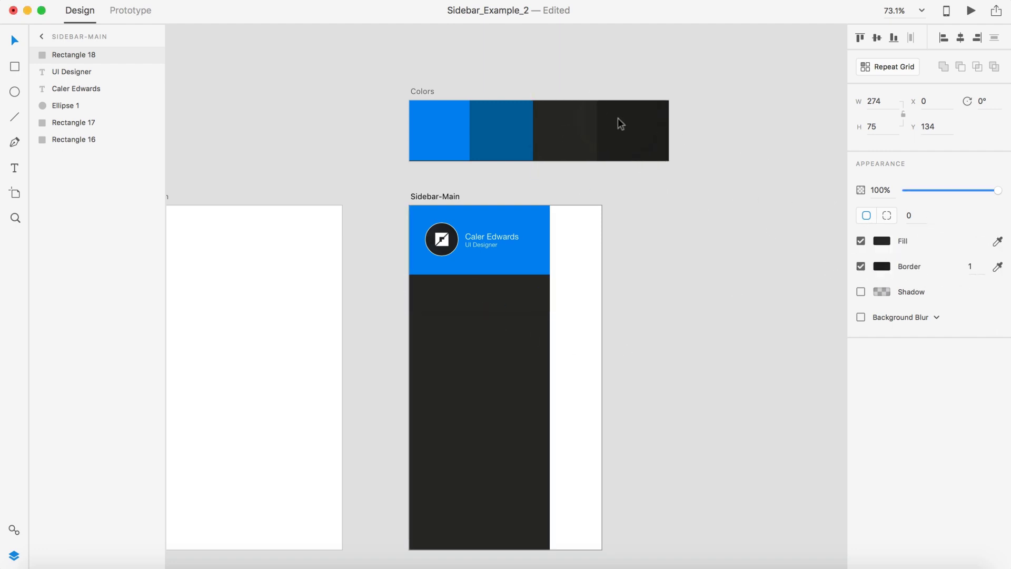
left_click(682, 292)
scroll(466, 320, "up", 3)
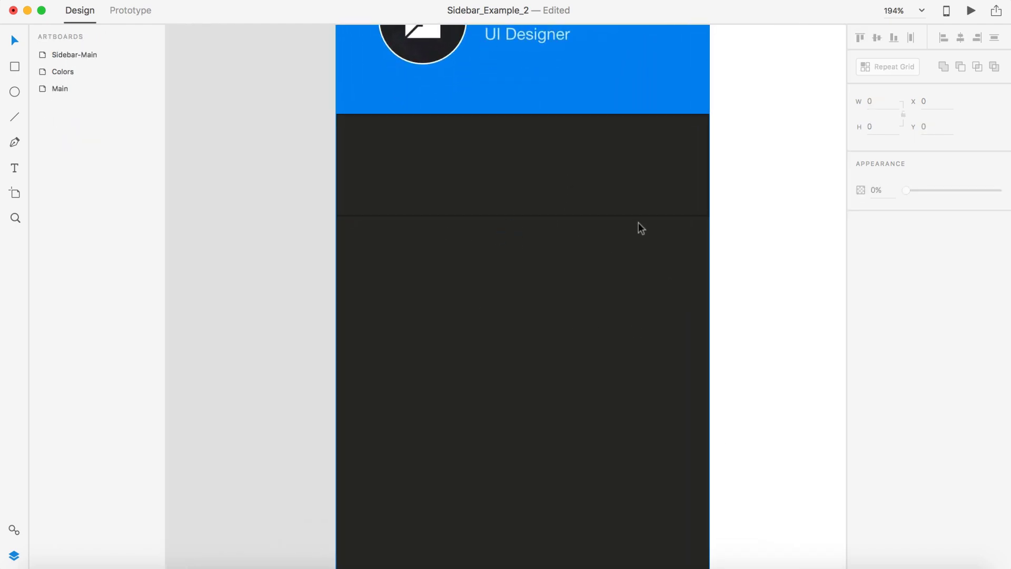
key("super+0")
scroll(443, 185, "up", 5)
key("t")
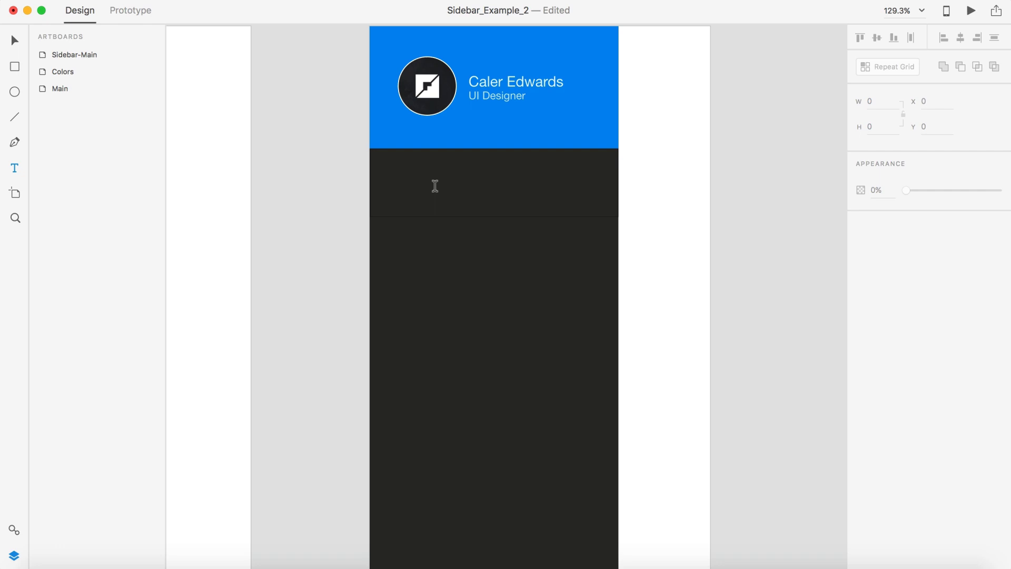
Add a white 'My Profile' label at 90% opacity in the dark row
left_click(435, 186)
type("My Pr")
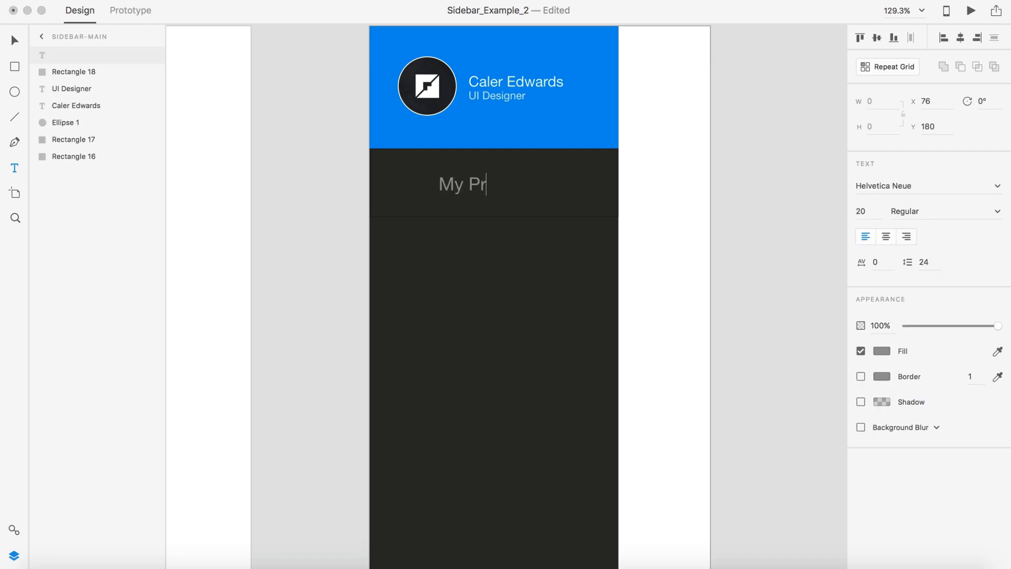
type("ofile")
key("Escape")
left_click(882, 351)
left_click_drag(811, 316, 715, 262)
left_click(880, 325)
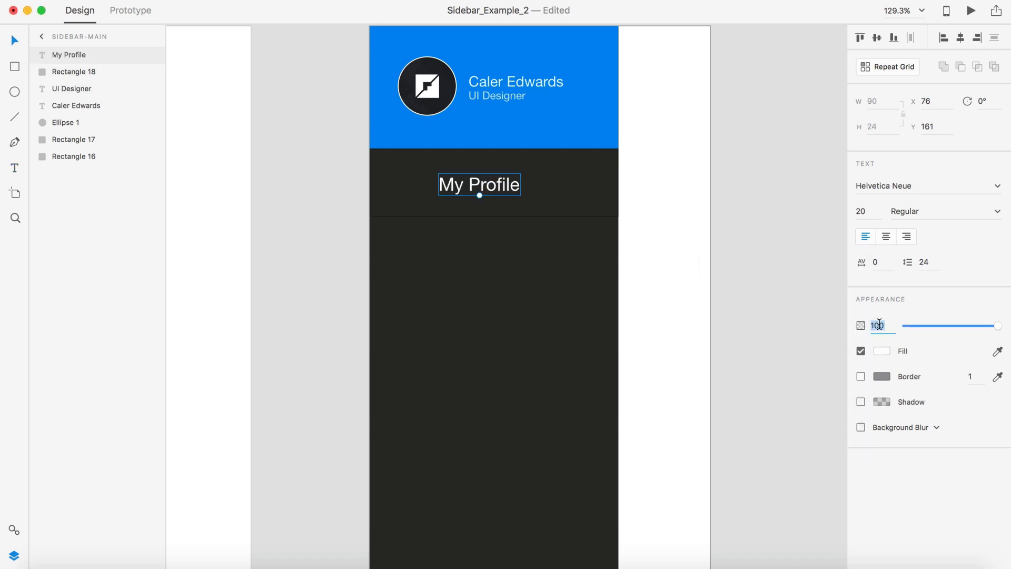
type("90")
key("Return")
Set the My Profile label to size 16 and nudge it up-left to 73,162
left_click(870, 211)
type("16")
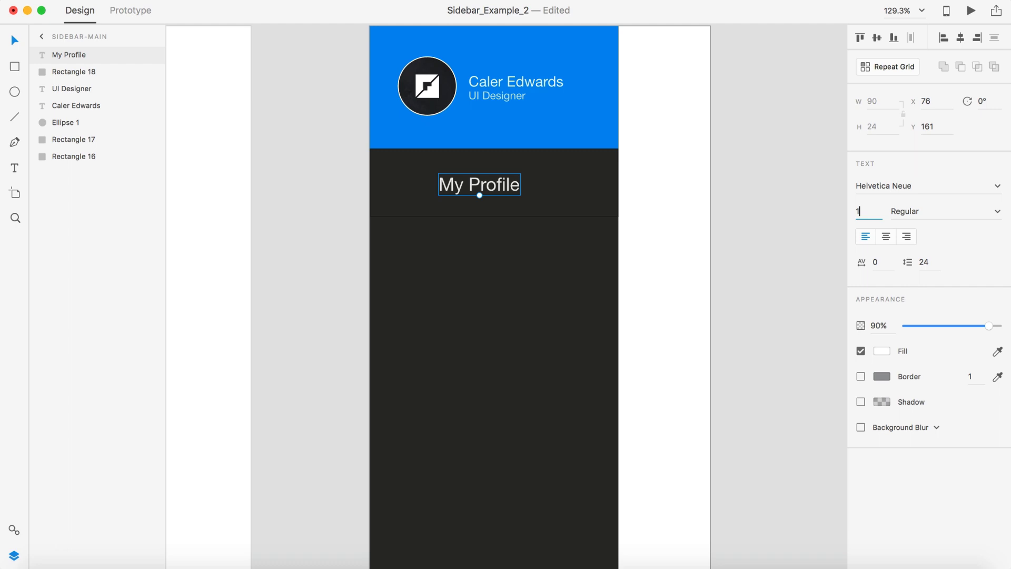
key("Return")
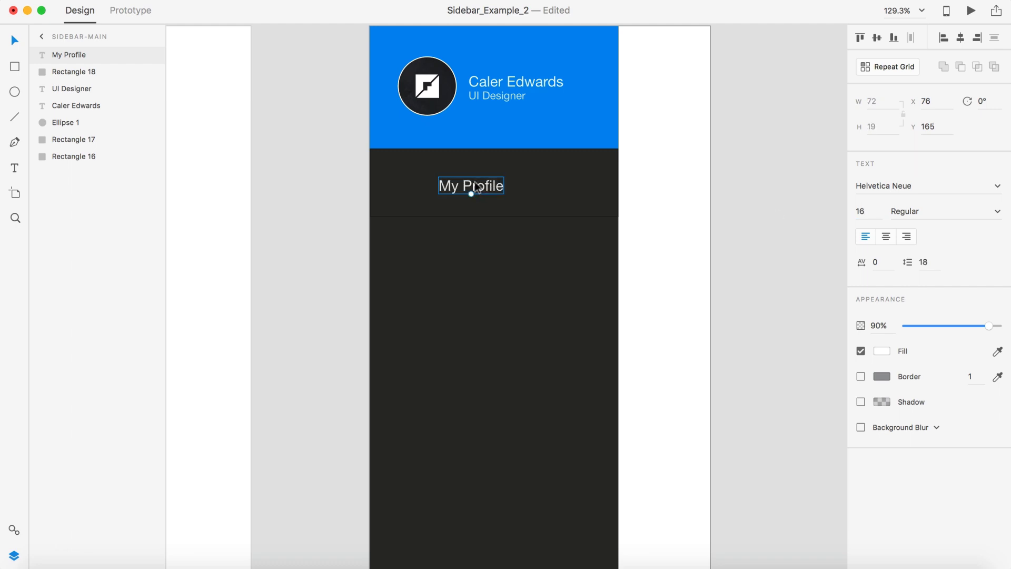
left_click_drag(475, 181, 472, 179)
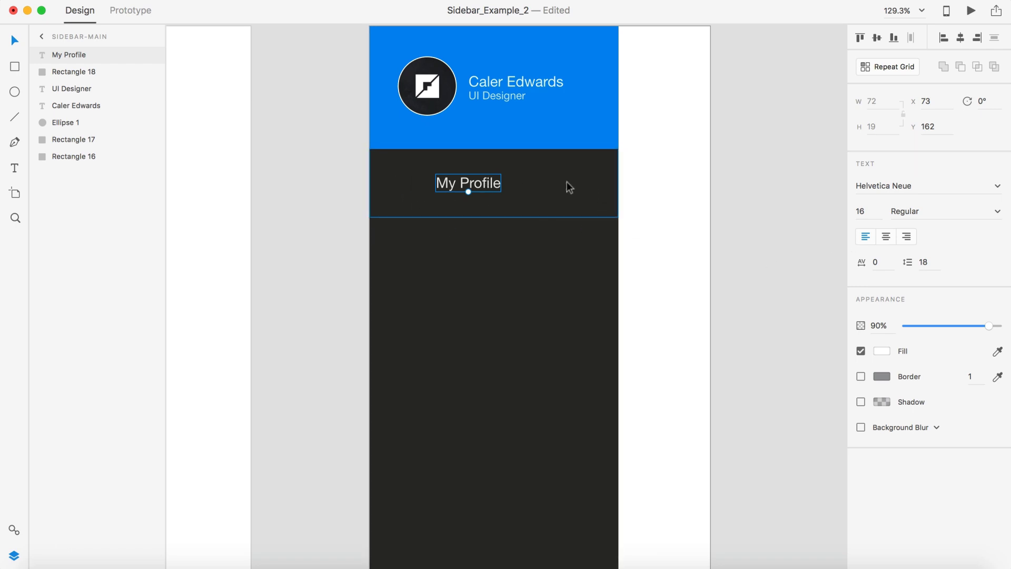
scroll(566, 181, "down", 3)
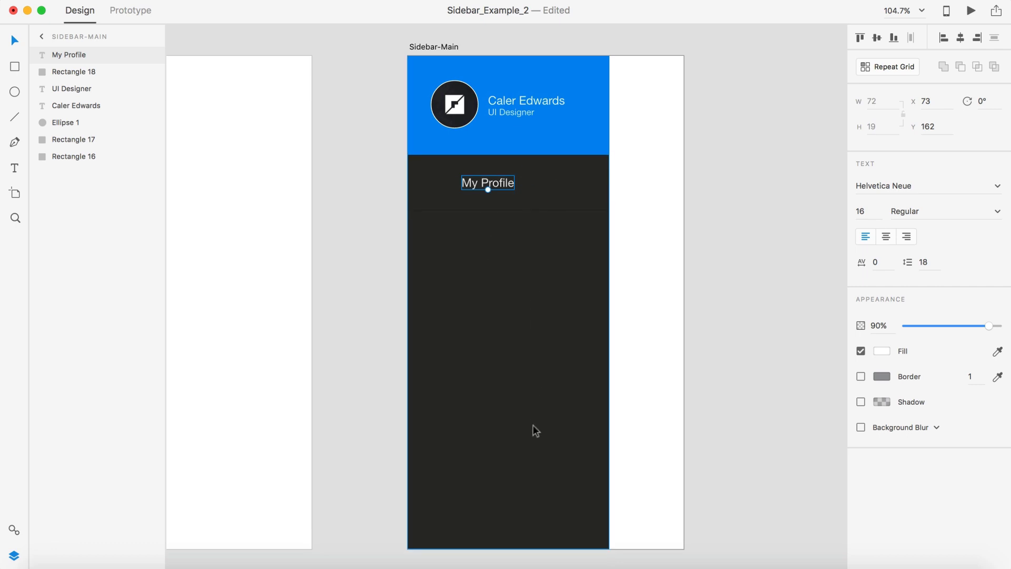
scroll(518, 340, "up", 3)
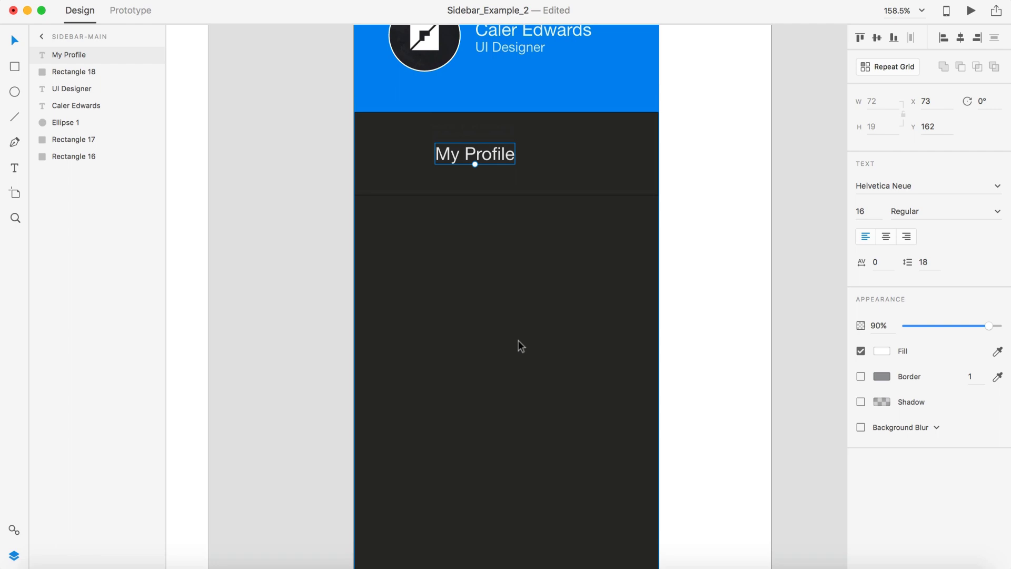
scroll(397, 163, "up", 2)
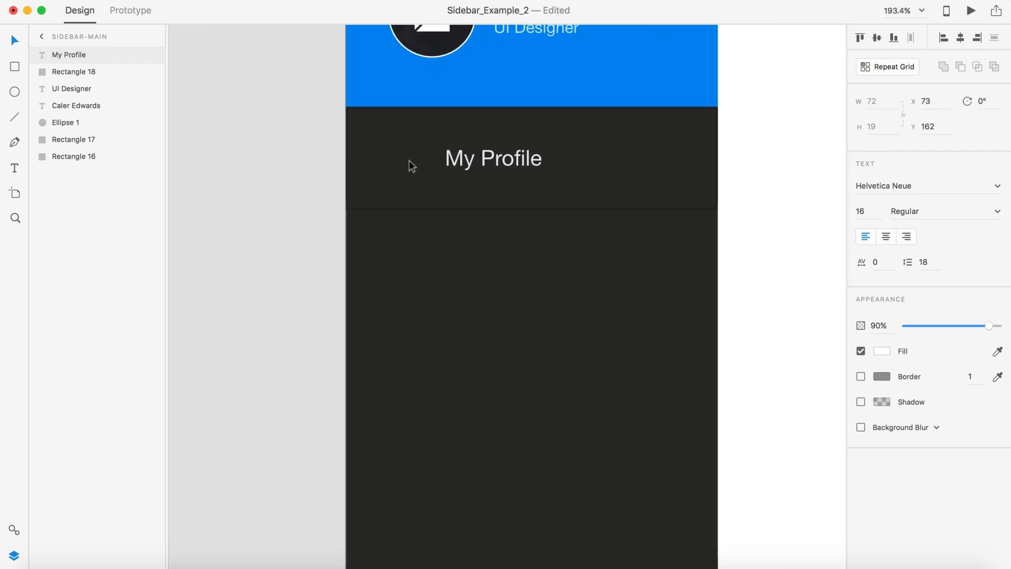
Draw a borderless 16×16 square and snap it to 31,164, centred on the My Profile label
left_click(11, 68)
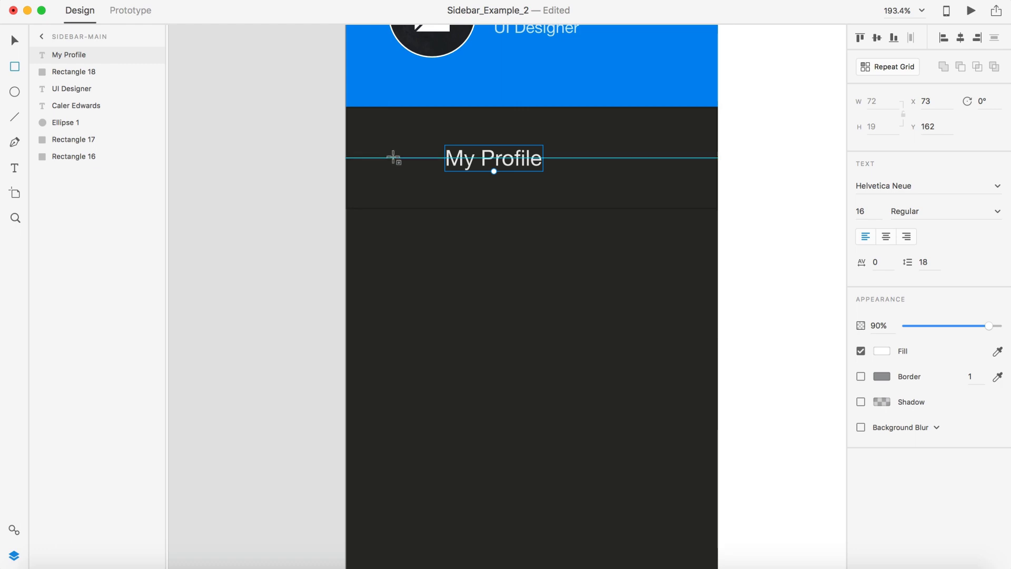
scroll(398, 158, "up", 2)
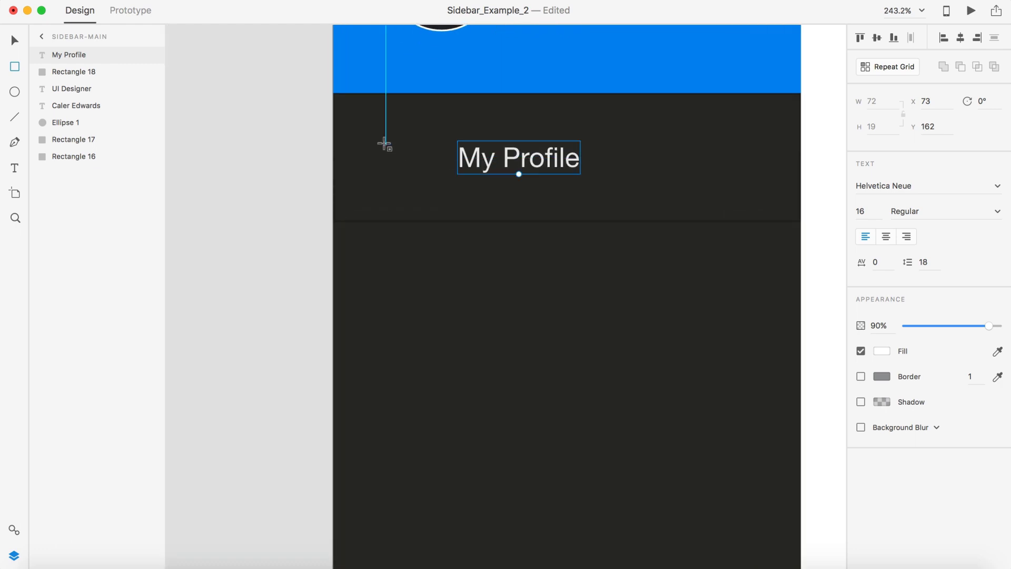
left_click_drag(386, 141, 413, 168)
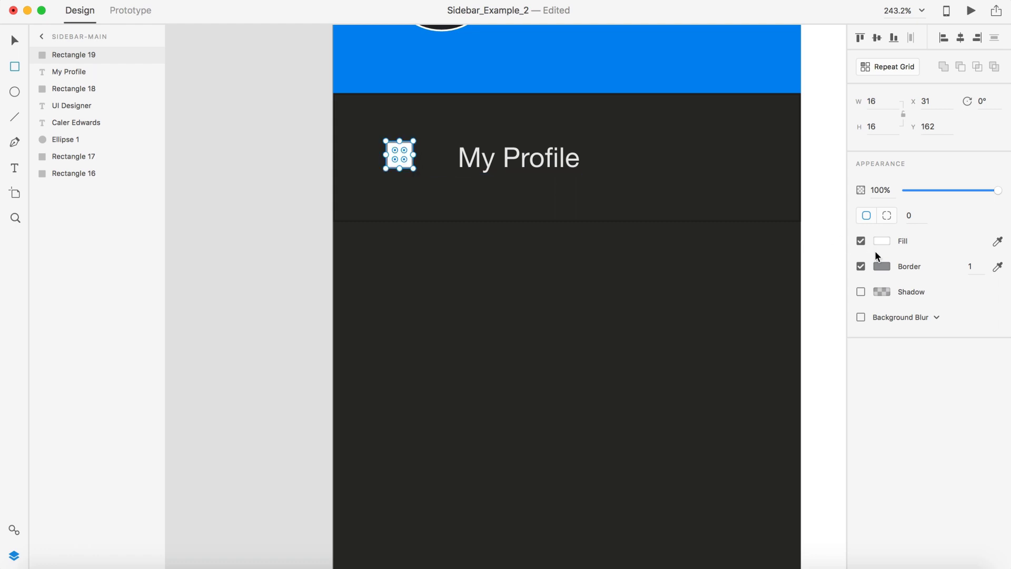
left_click(861, 266)
key("v")
left_click_drag(404, 165, 408, 163)
scroll(407, 161, "down", 5)
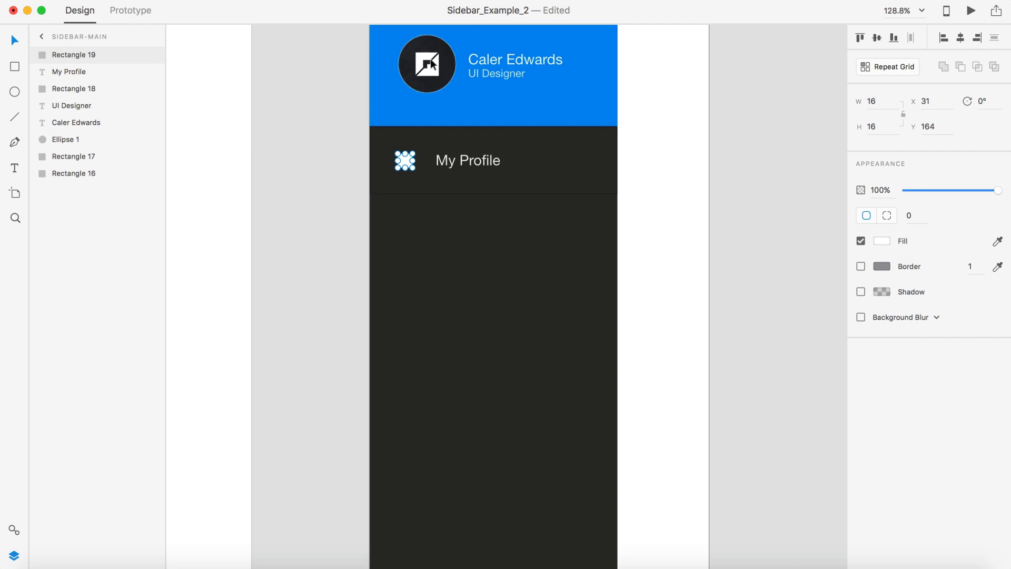
scroll(406, 173, "up", 4)
left_click(317, 175)
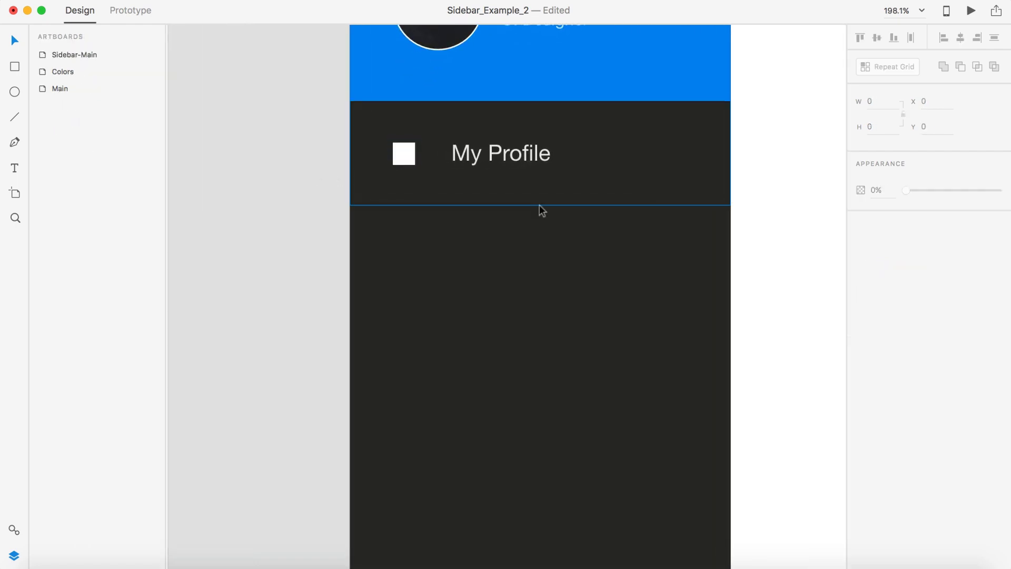
scroll(664, 220, "down", 1)
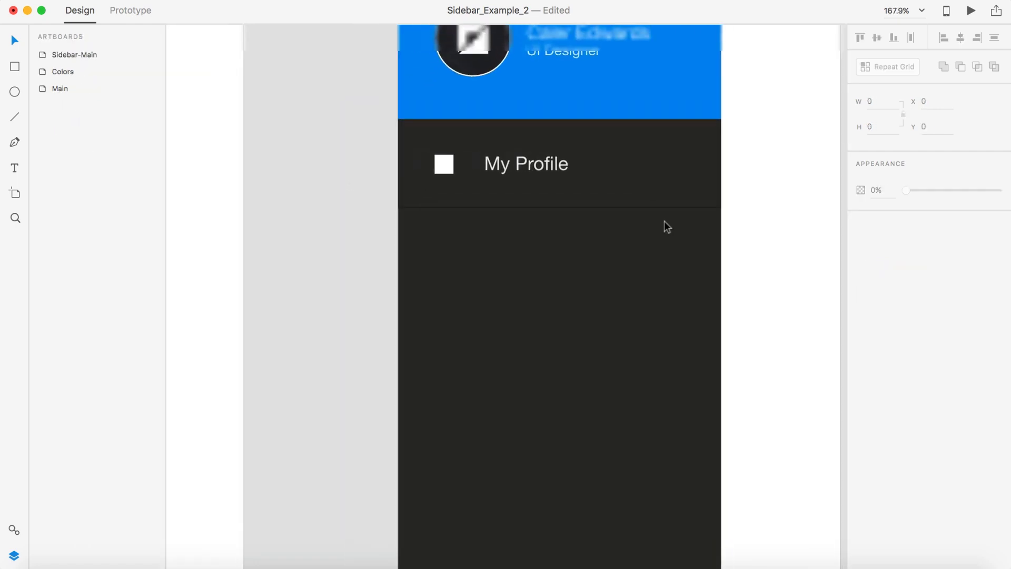
Select the dark row background, My Profile label and square, and group them as Group 1 with Cmd+G
left_click(665, 169)
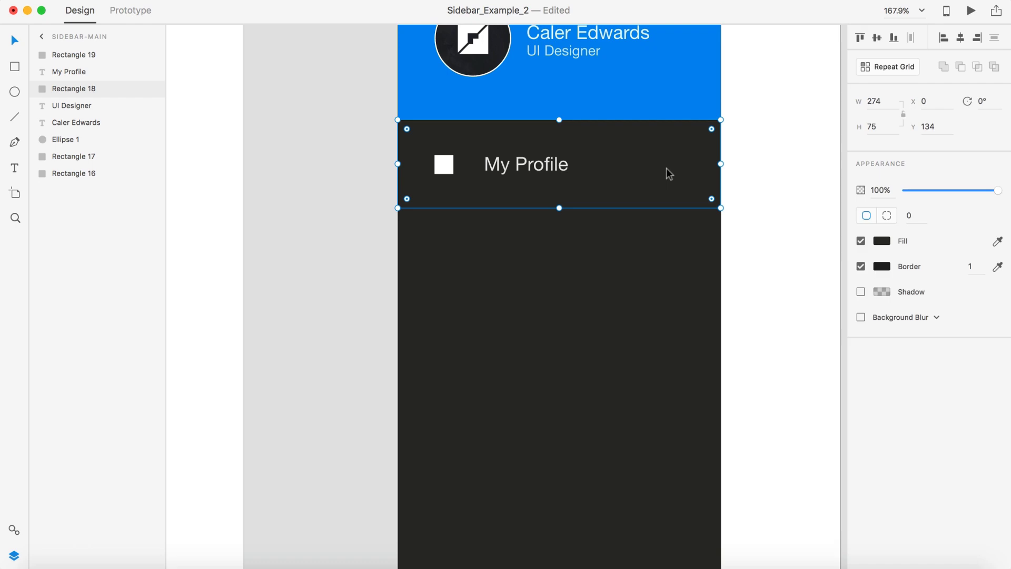
left_click(554, 168, "shift")
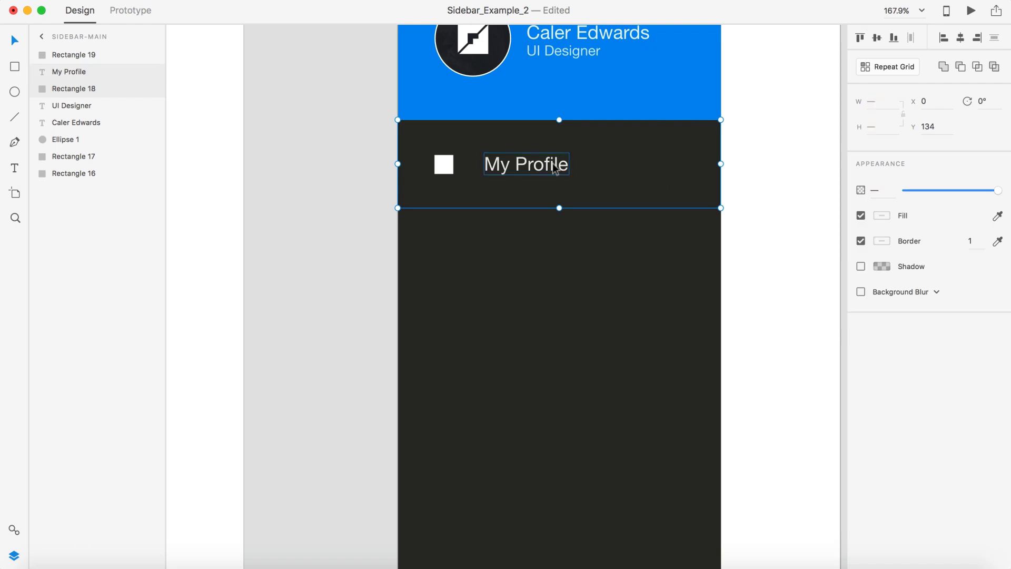
left_click(443, 168, "shift")
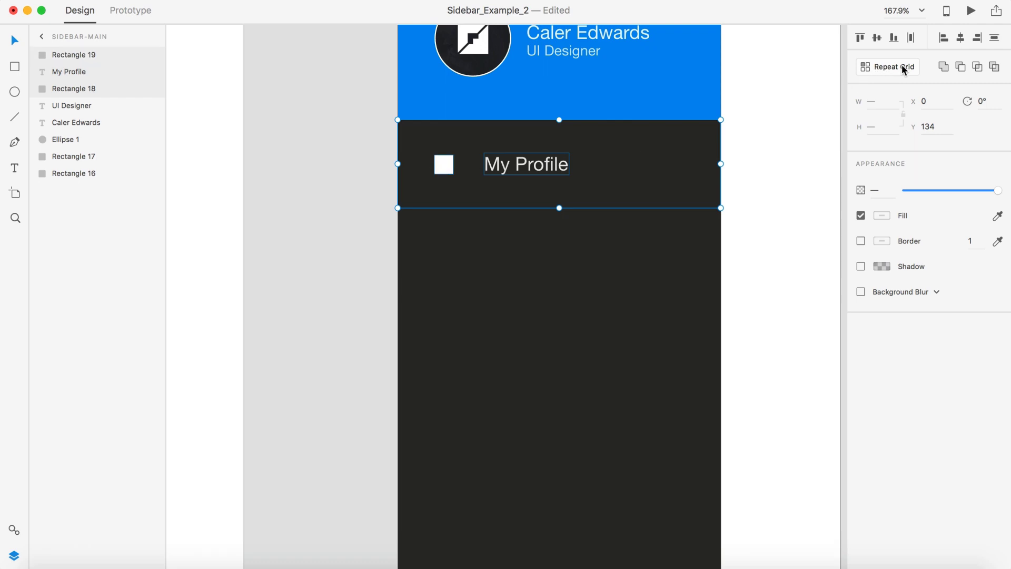
key("super+g")
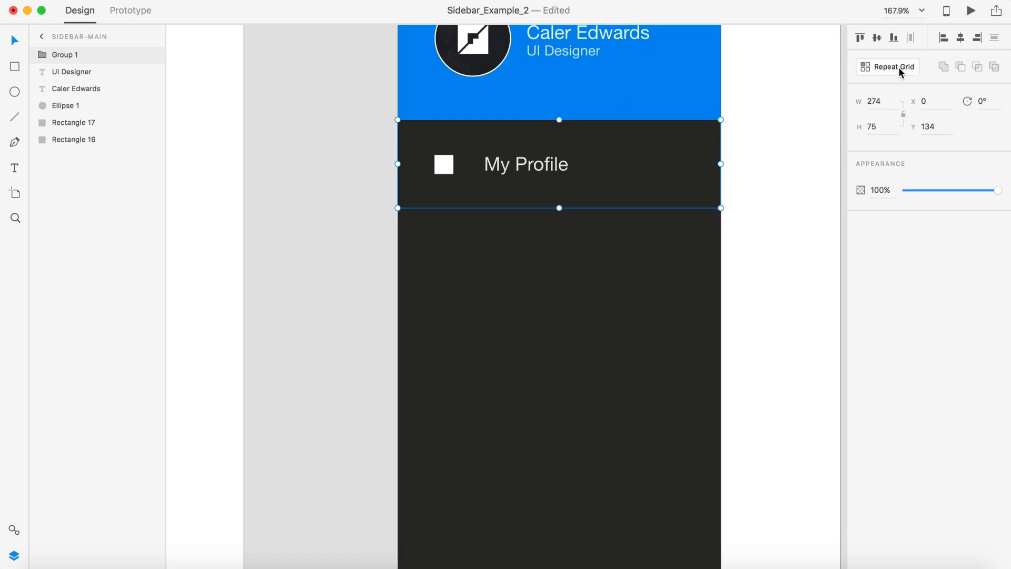
Turn the grouped My Profile row into a five-row repeat grid with no gaps (274×378)
left_click(879, 68)
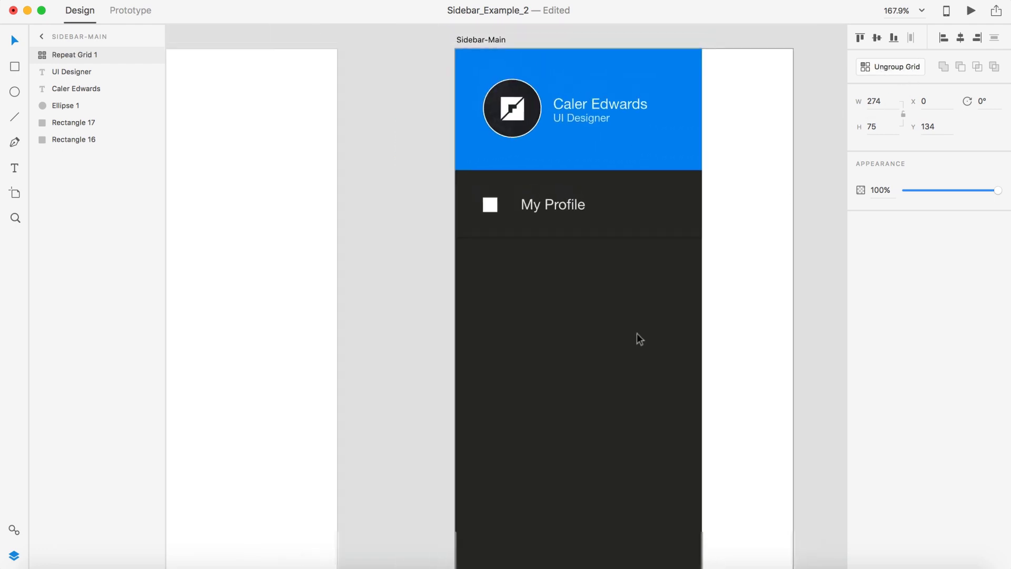
left_click_drag(582, 243, 602, 562)
scroll(624, 466, "down", 2)
scroll(522, 203, "up", 3)
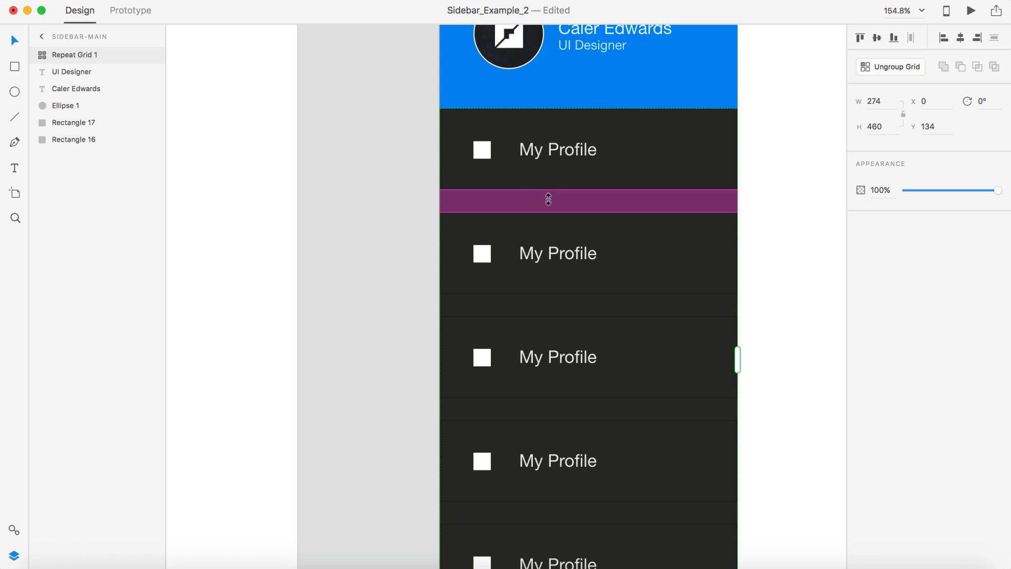
left_click_drag(548, 199, 546, 174)
scroll(633, 224, "down", 4)
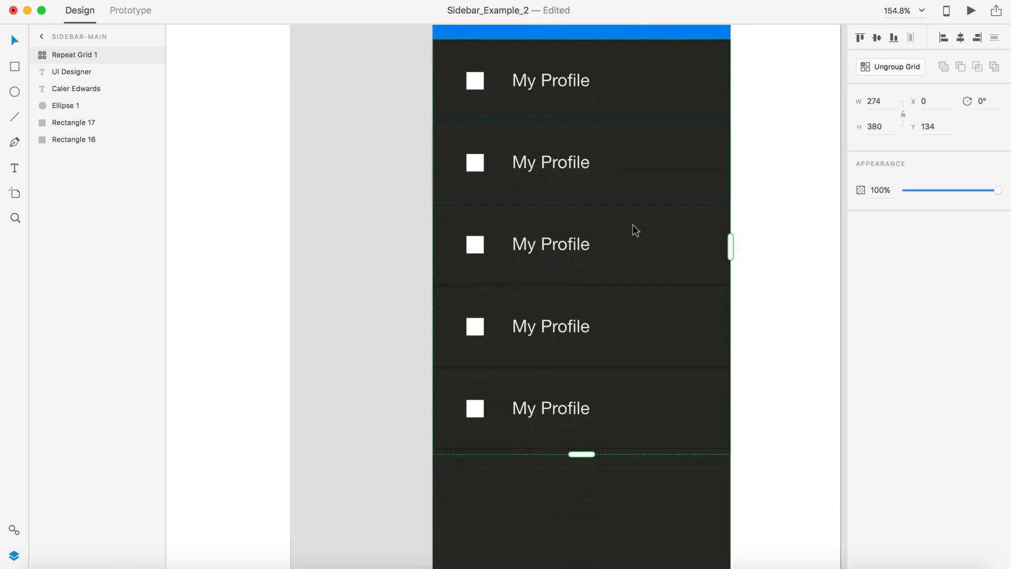
left_click_drag(571, 410, 571, 407)
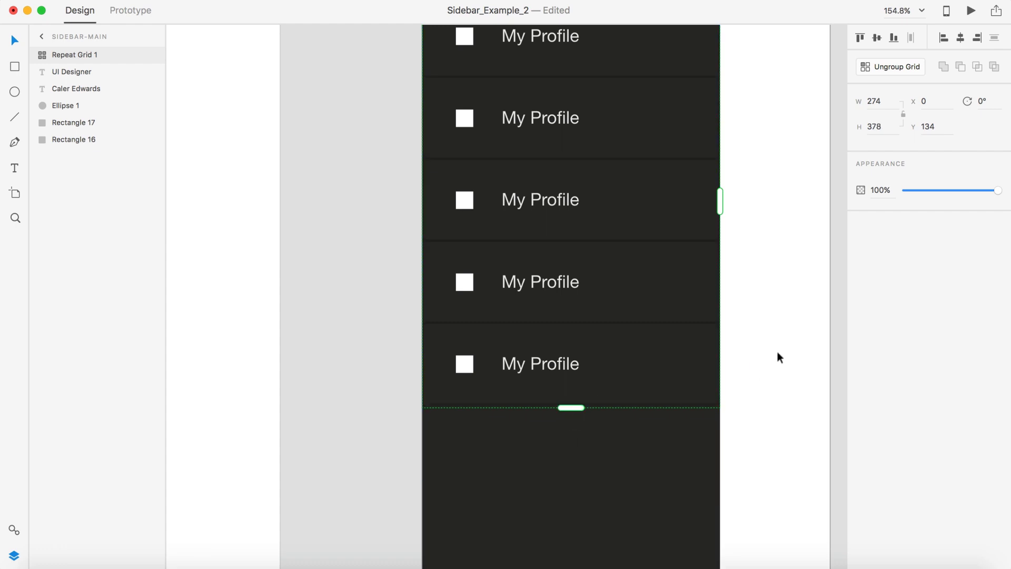
left_click(778, 356)
scroll(731, 318, "up", 3)
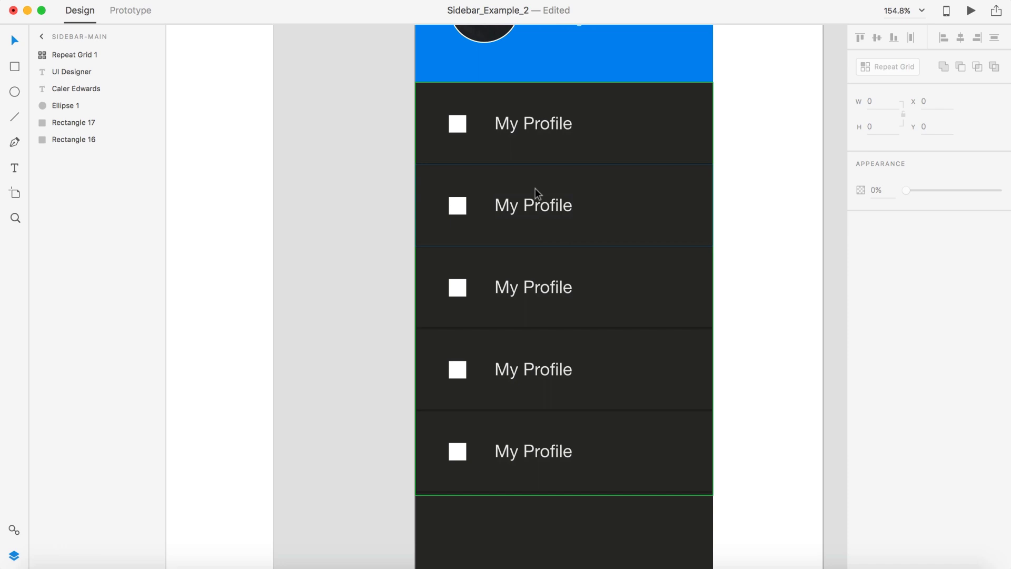
Relabel the second and third menu rows as Help and Support
double_click(525, 206)
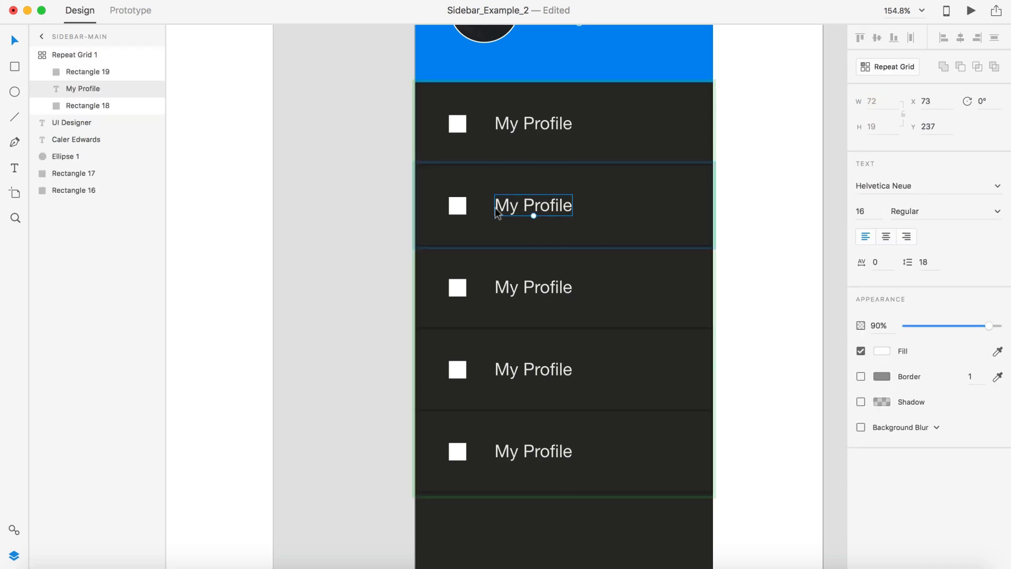
double_click(555, 208)
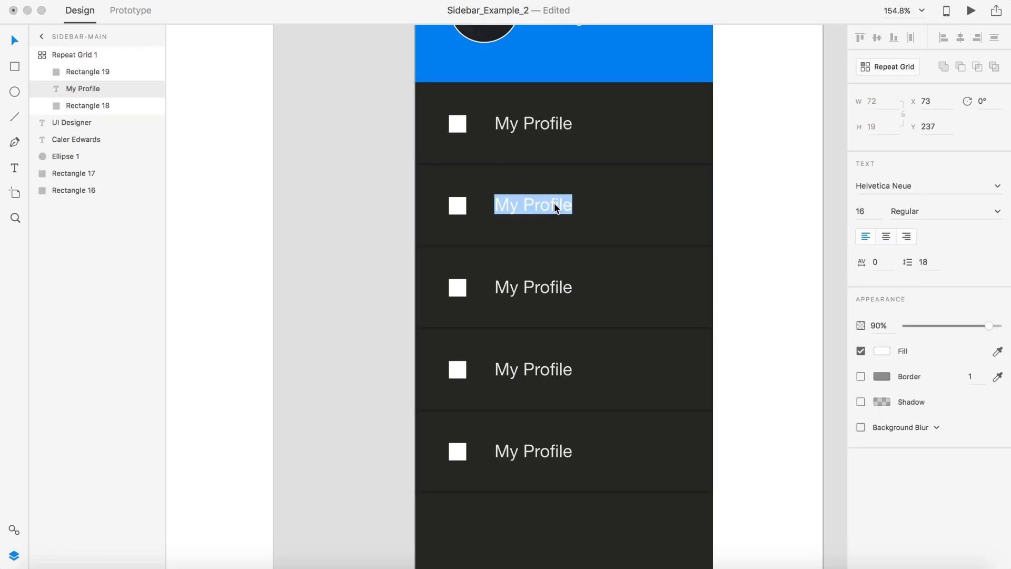
type("Help")
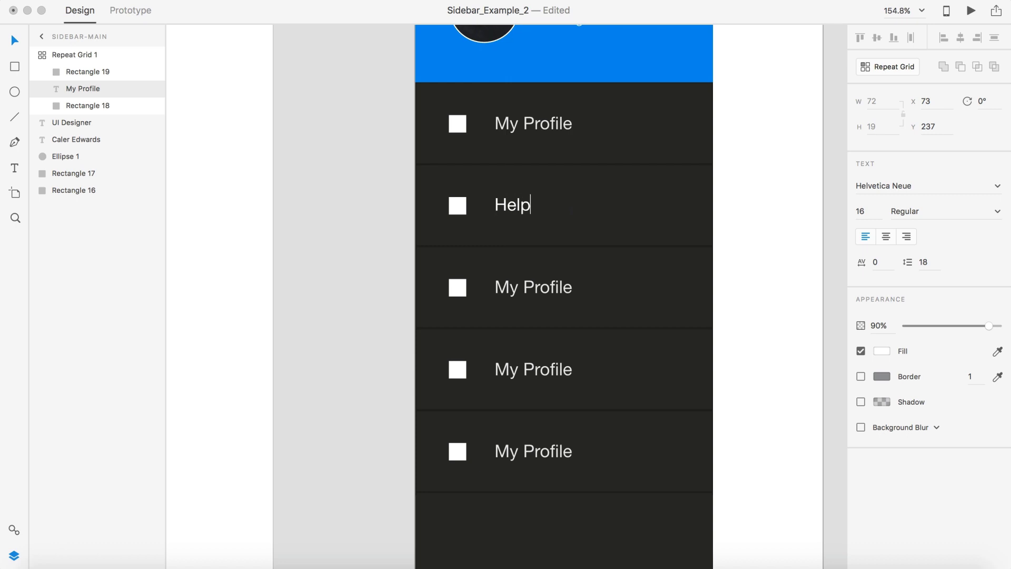
double_click(524, 294)
type("Support")
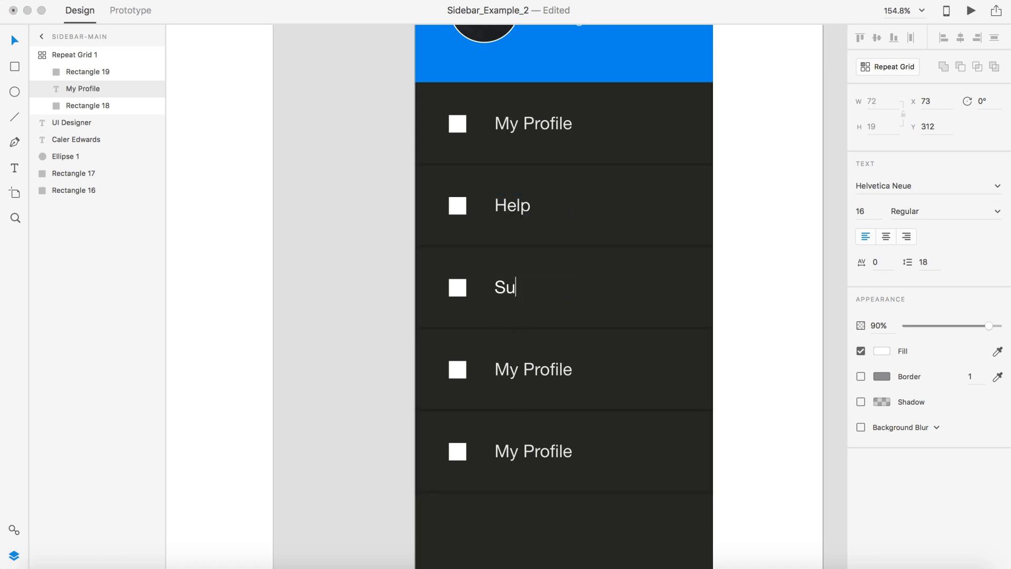
Relabel the fourth and fifth menu rows as Terms & Conditions and Logout
double_click(515, 374)
type("Ter")
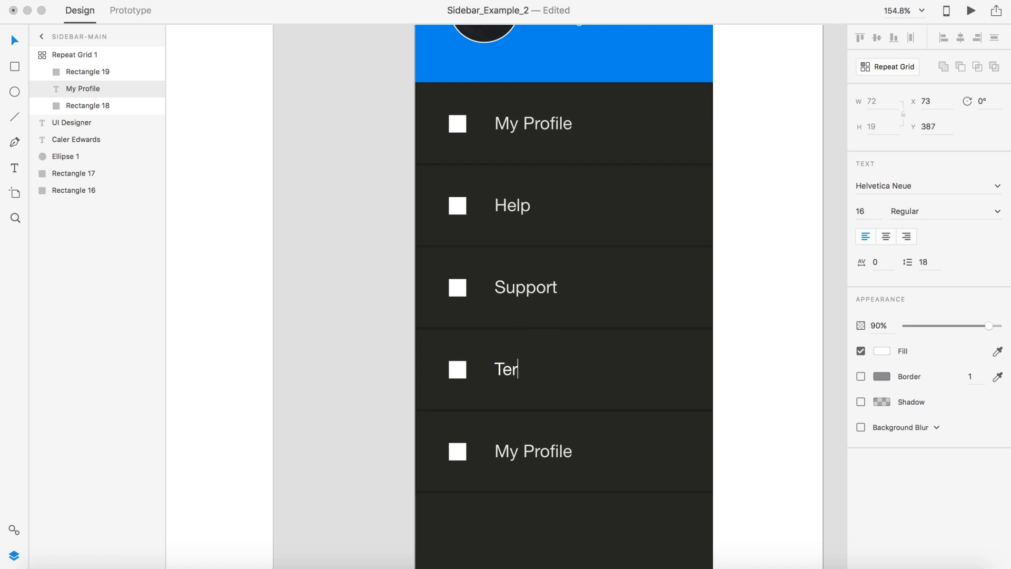
type("ms & Conditions")
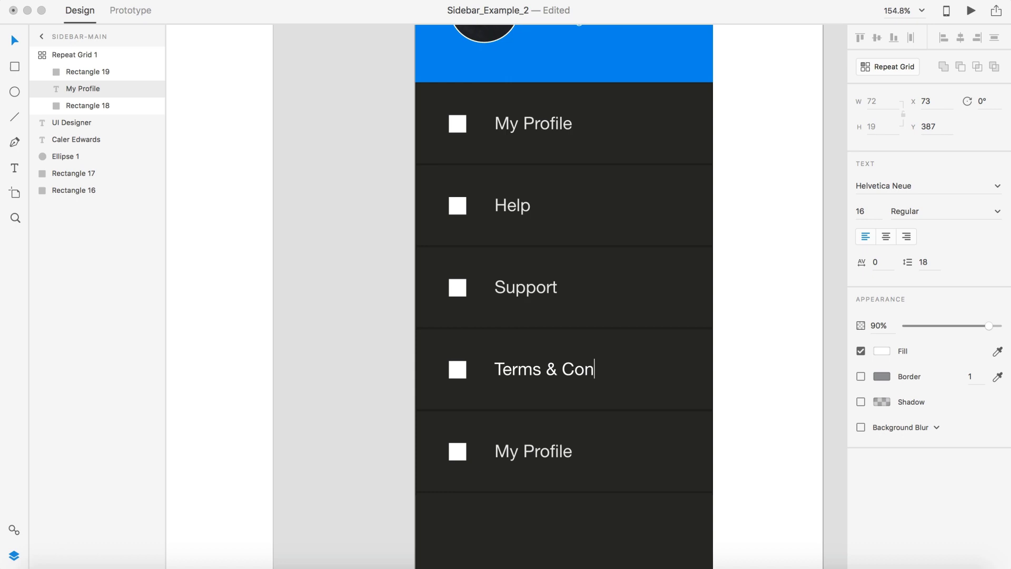
key("Escape")
double_click(532, 451)
type("Logu")
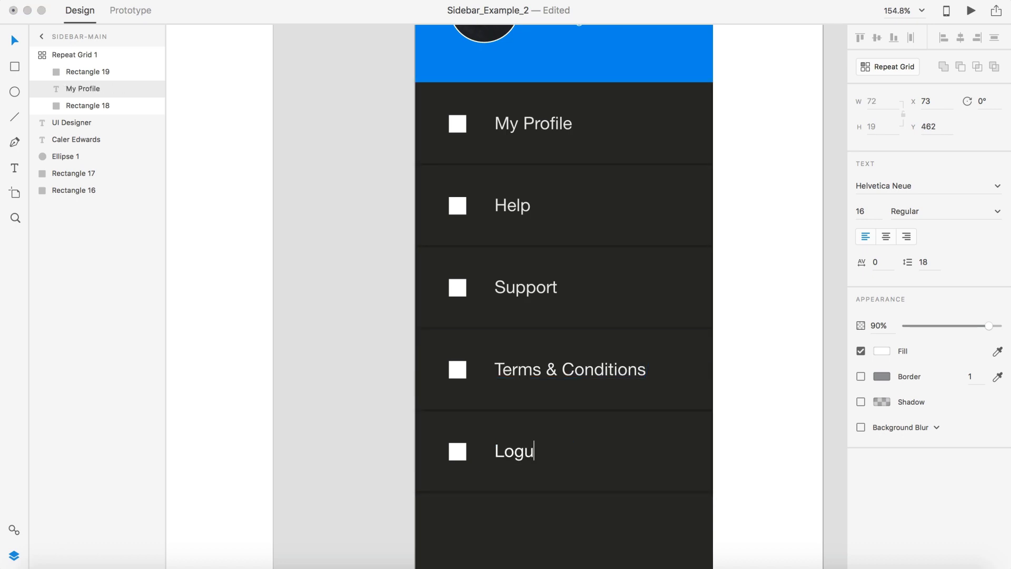
key("BackSpace")
type("out")
left_click(14, 41)
left_click(310, 163)
scroll(311, 164, "down", 5)
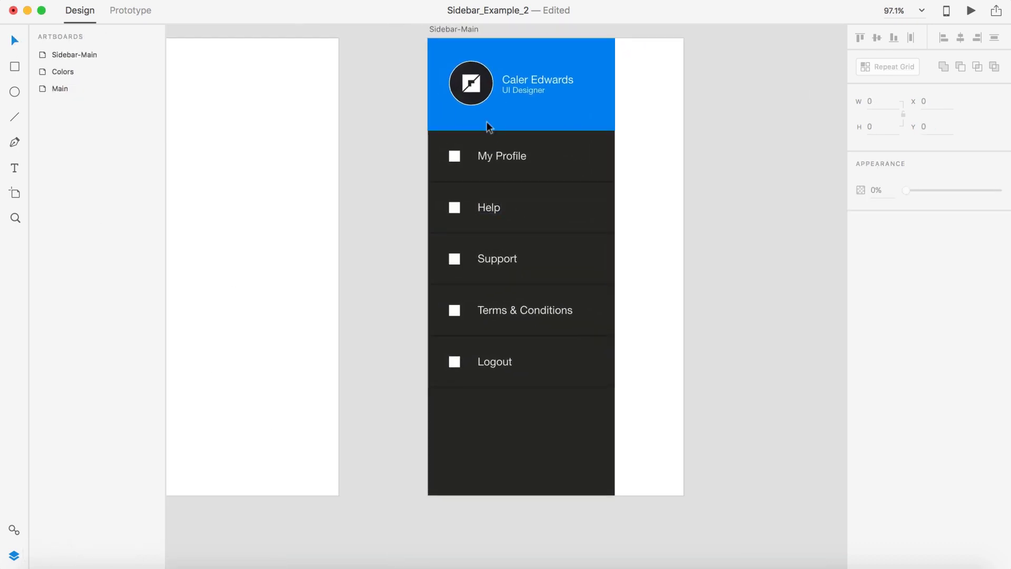
scroll(487, 120, "up", 4)
Drop User.png onto the My Profile placeholder so all five rows show the white person icon
left_click(438, 174)
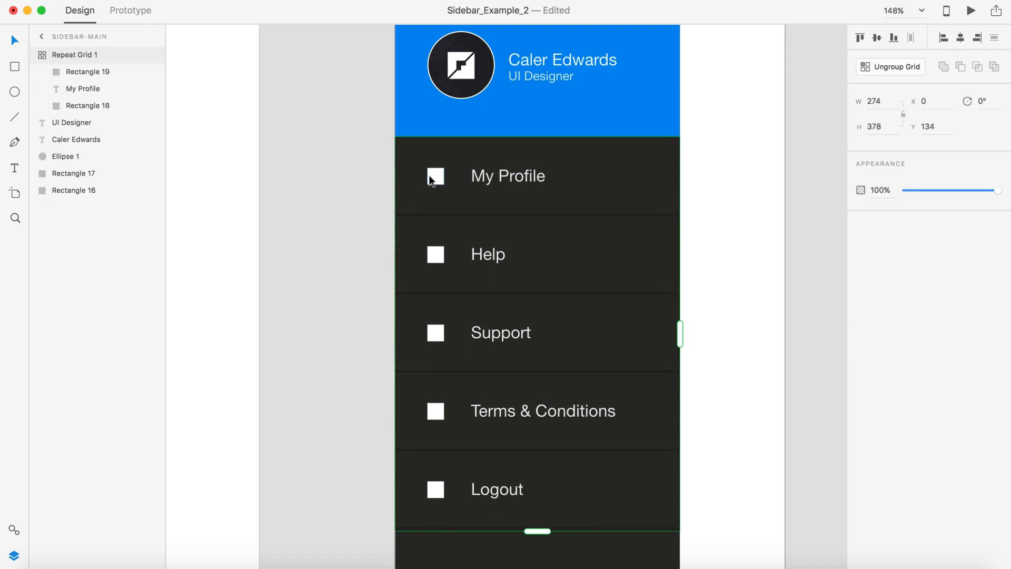
double_click(431, 178)
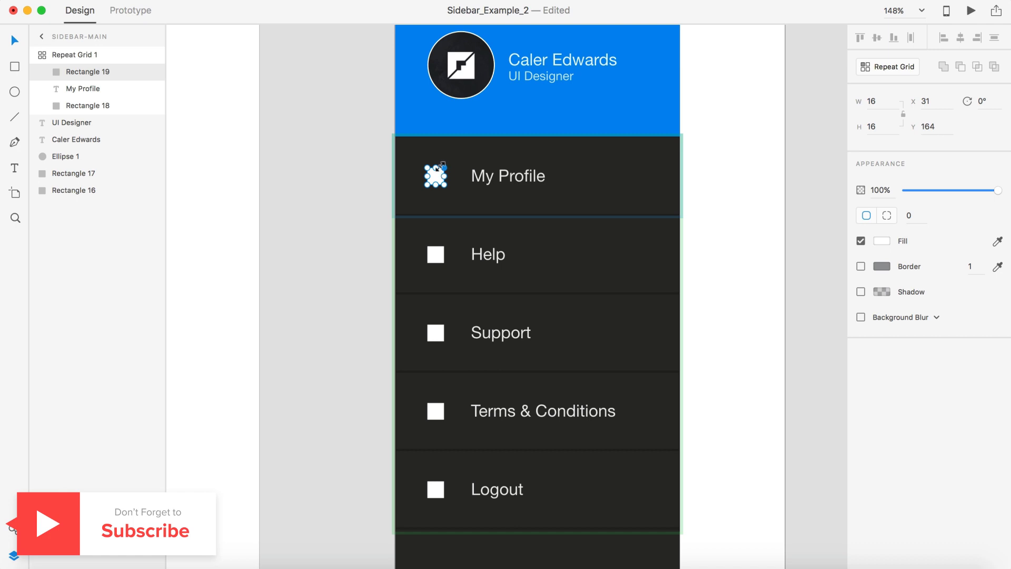
scroll(440, 179, "down", 2)
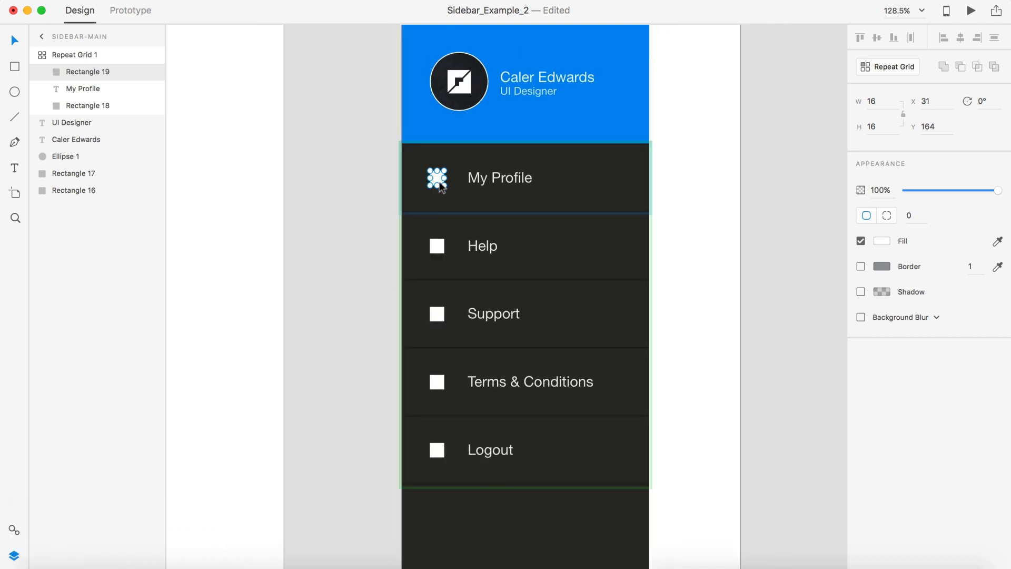
left_click(11, 553)
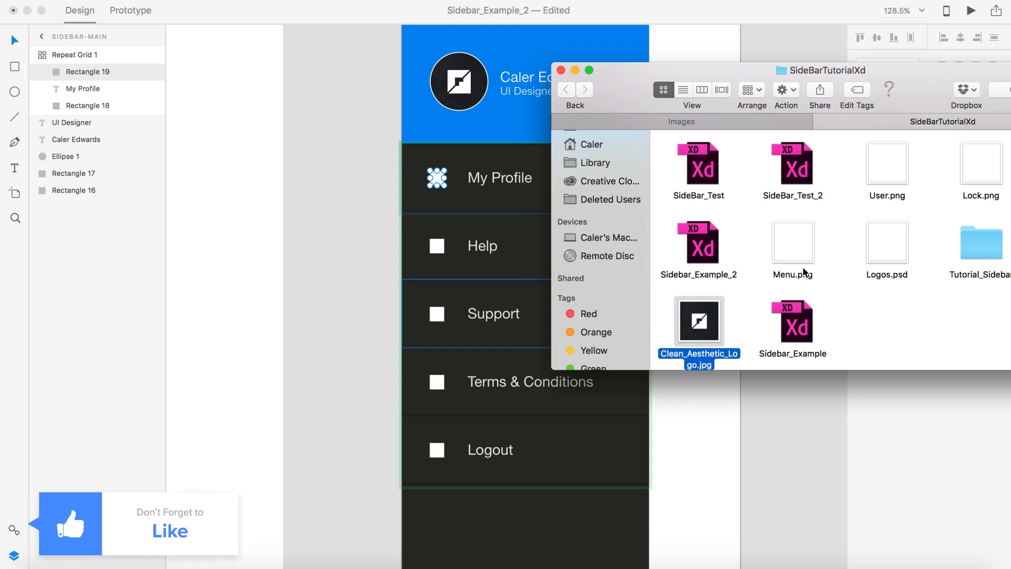
scroll(876, 318, "up", 2)
left_click_drag(899, 252, 439, 180)
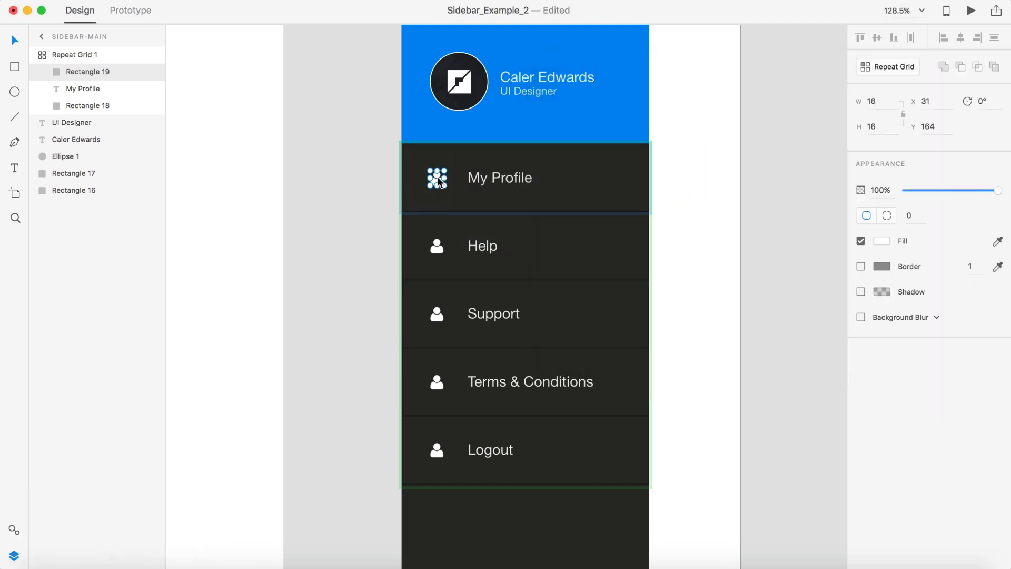
left_click(354, 251)
scroll(408, 269, "up", 5)
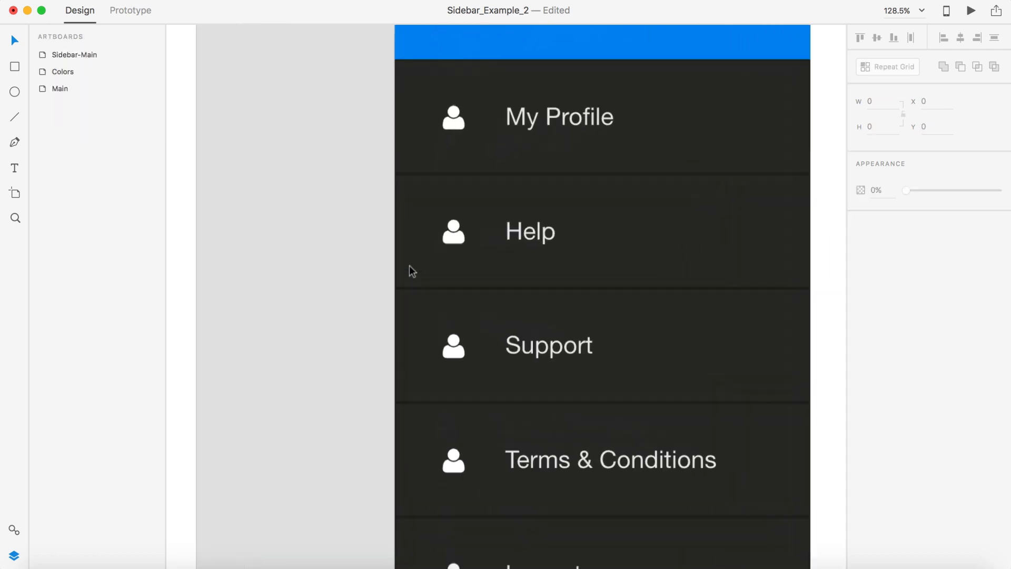
Replace the Help and Support row icons with question.png and at.png
left_click(457, 227)
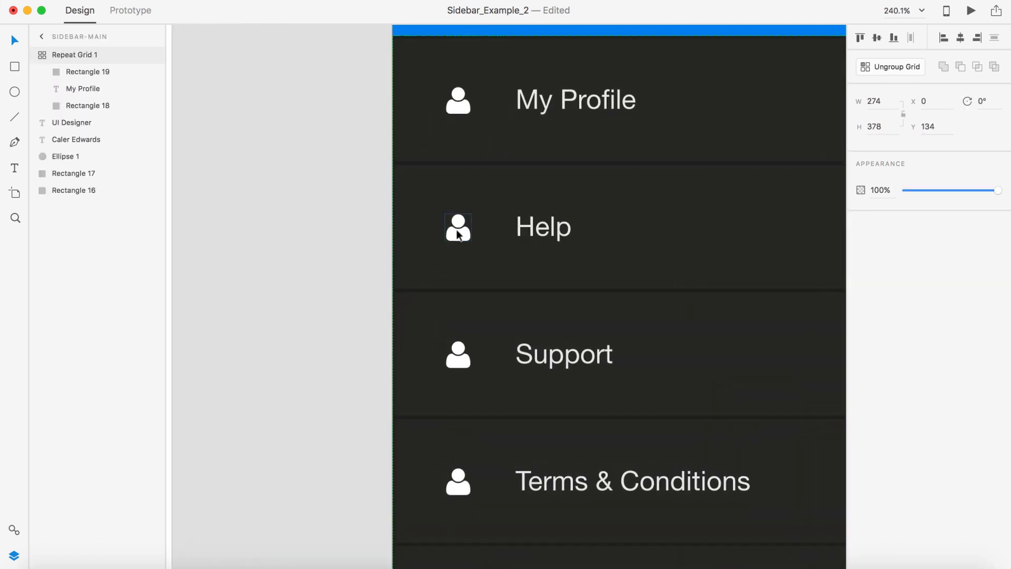
double_click(450, 229)
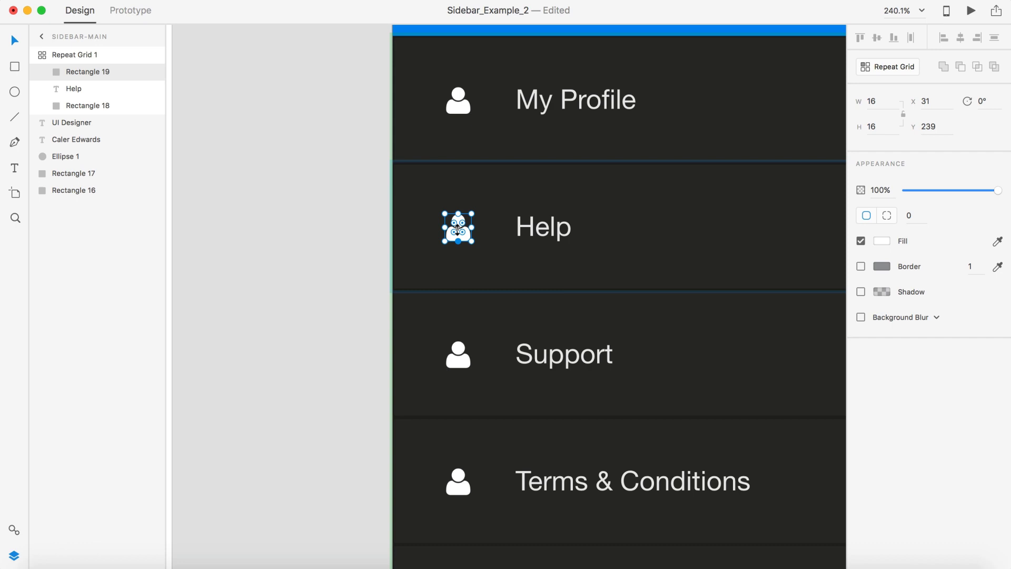
scroll(451, 229, "down", 3)
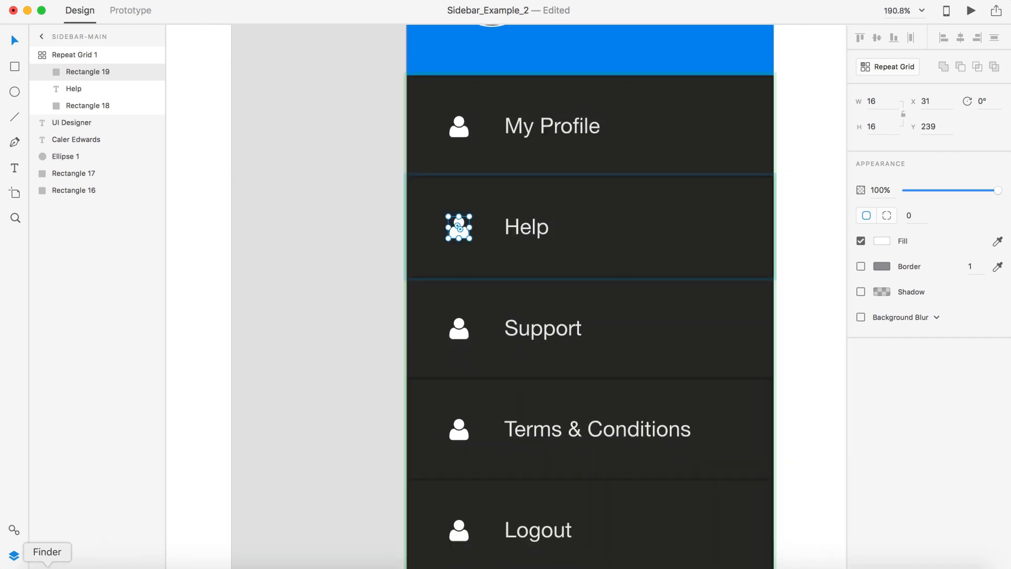
left_click(46, 562)
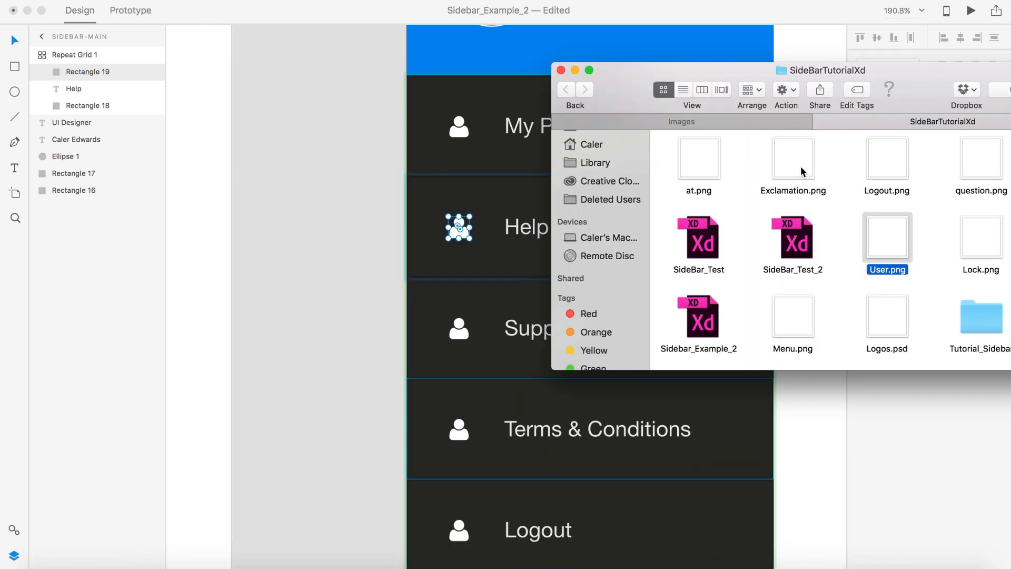
left_click_drag(981, 158, 455, 226)
left_click(459, 328)
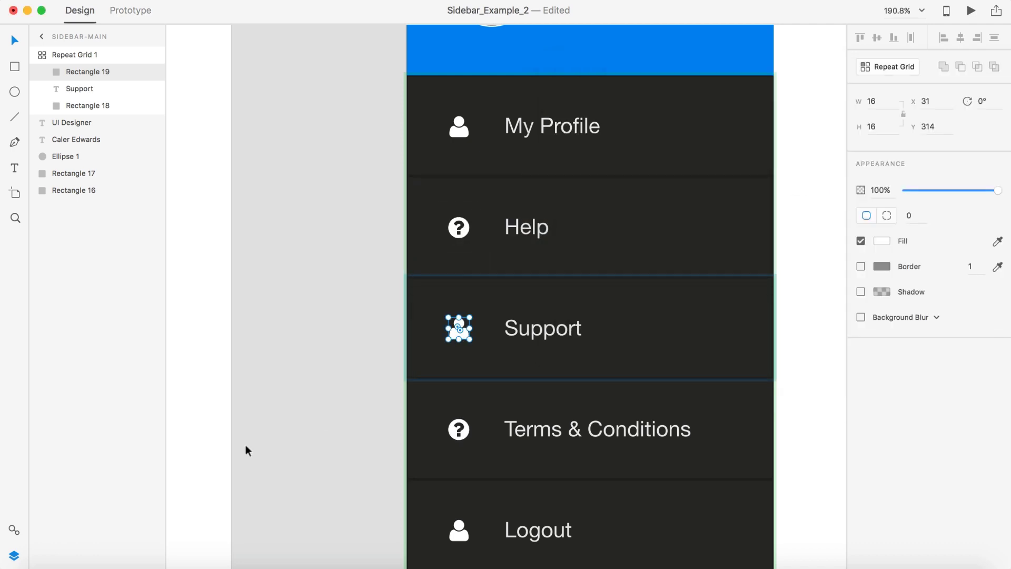
left_click(47, 561)
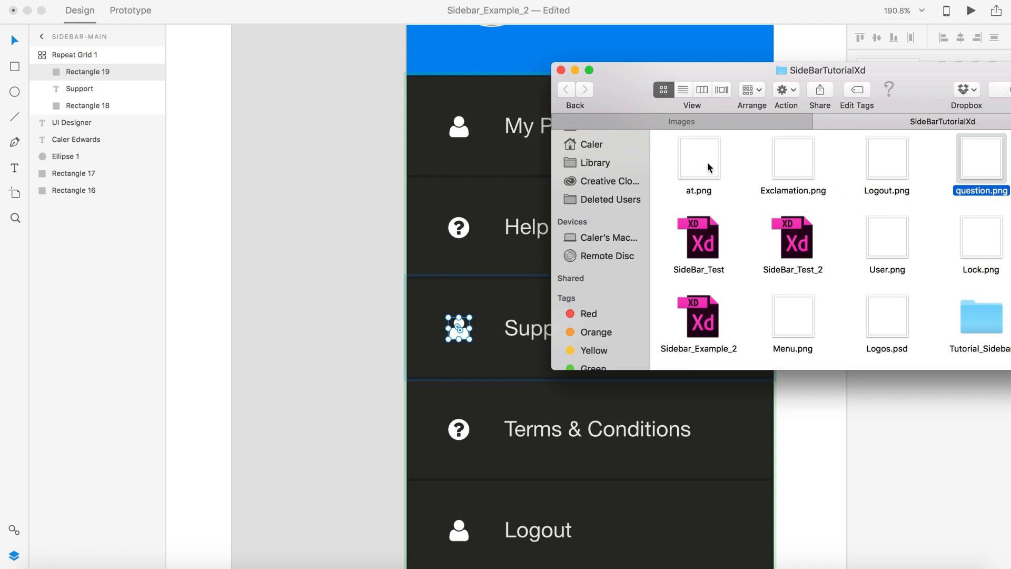
left_click_drag(707, 167, 458, 328)
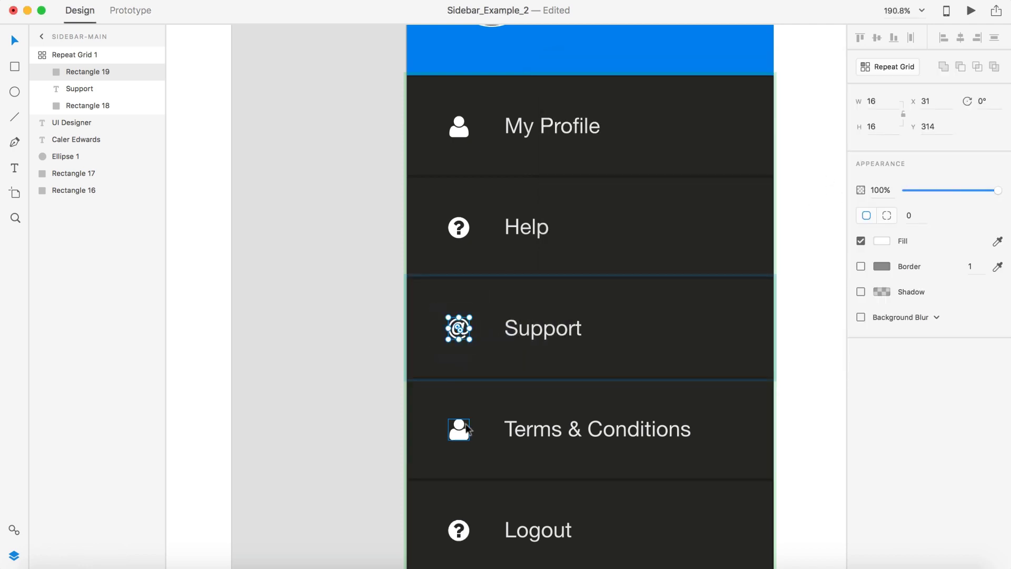
Replace the Terms & Conditions and Logout row icons with Exclamation.png and Logout.png
scroll(467, 429, "down", 1)
left_click(454, 403)
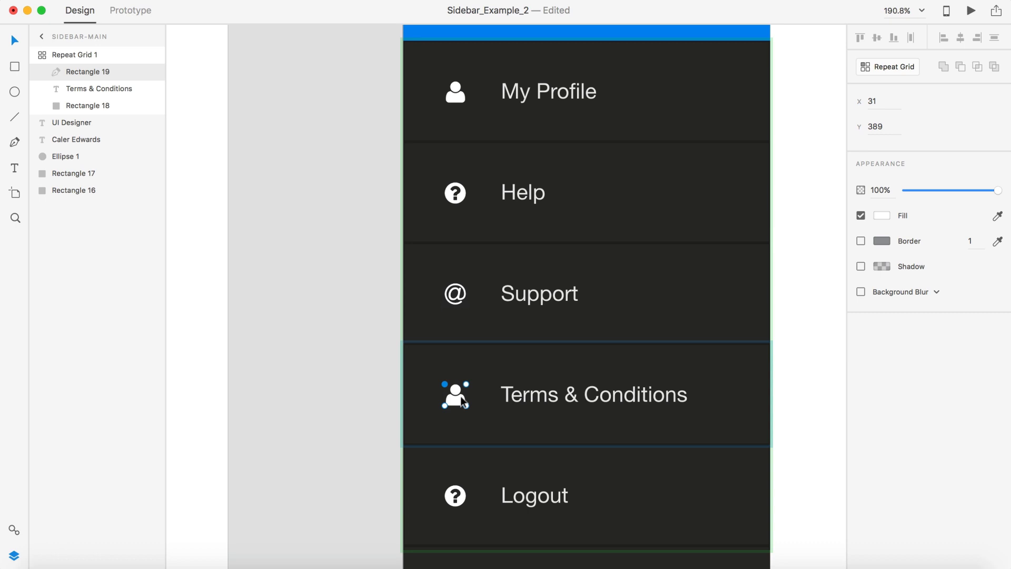
left_click(12, 550)
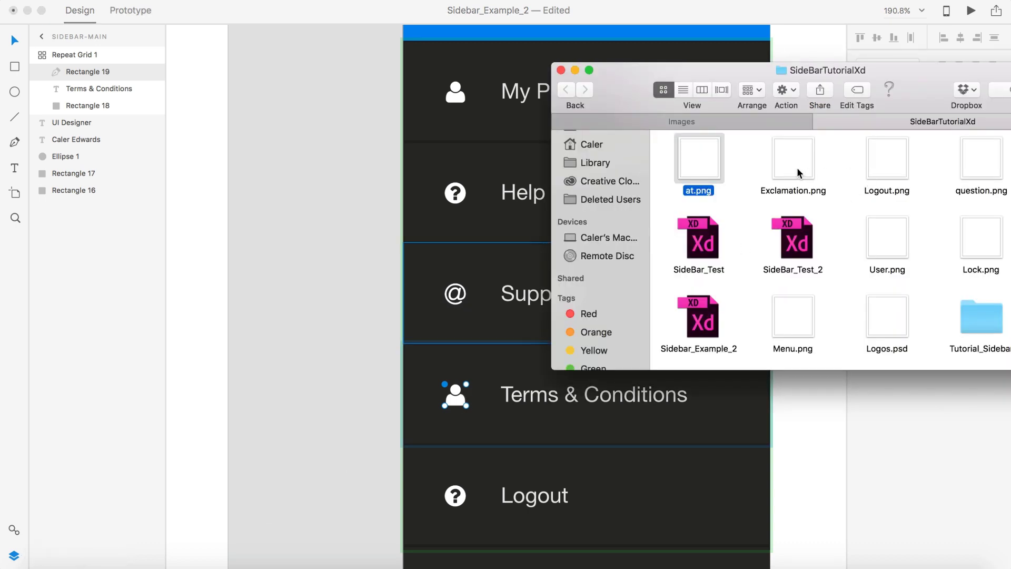
left_click_drag(793, 158, 455, 408)
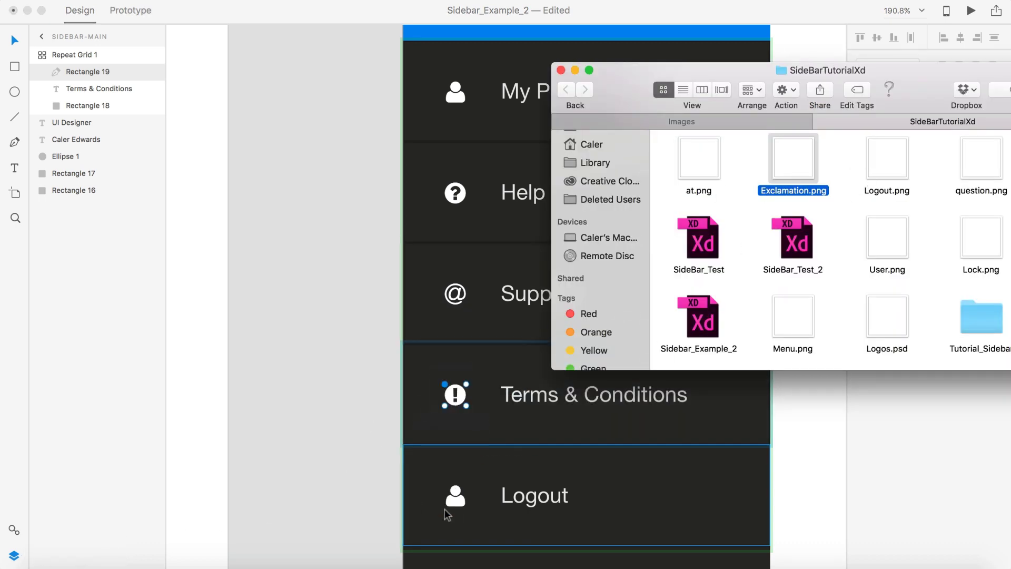
left_click(456, 503)
left_click(458, 506)
left_click(11, 551)
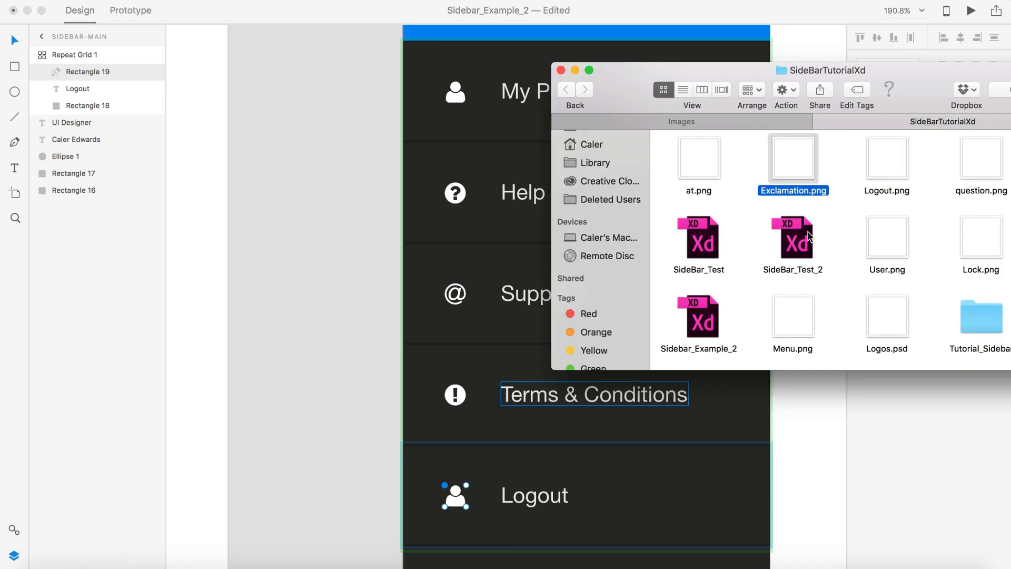
left_click_drag(905, 172, 455, 495)
left_click(328, 344)
key("super+0")
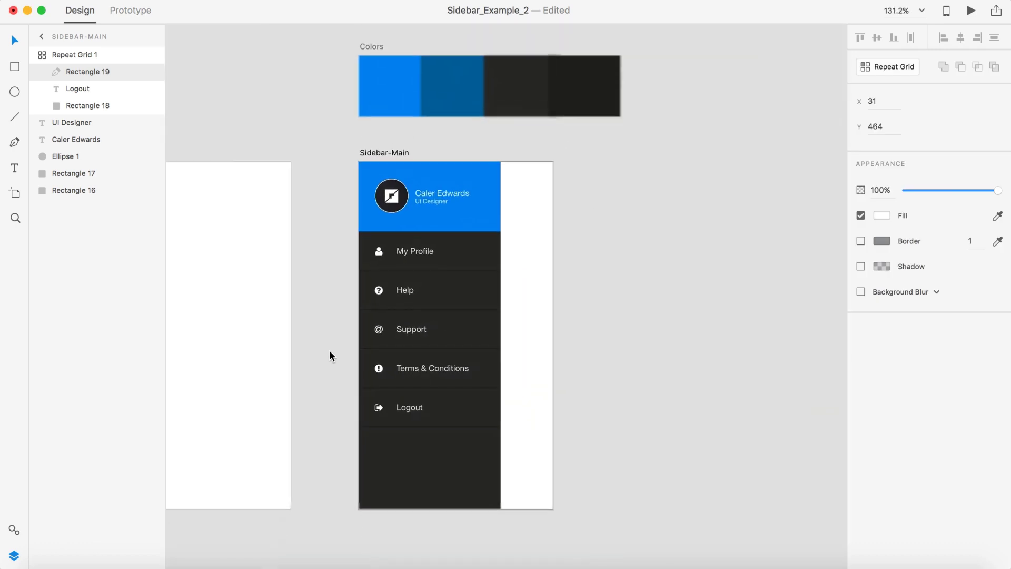
Draw a 375×667 rectangle at 0,0 covering the whole Main artboard
left_click(708, 371)
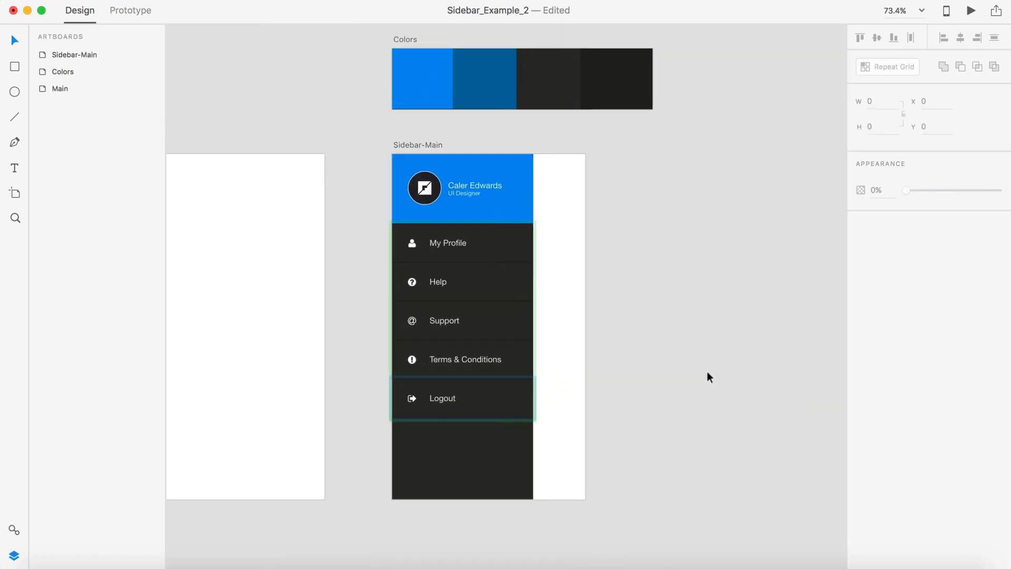
key("super+0")
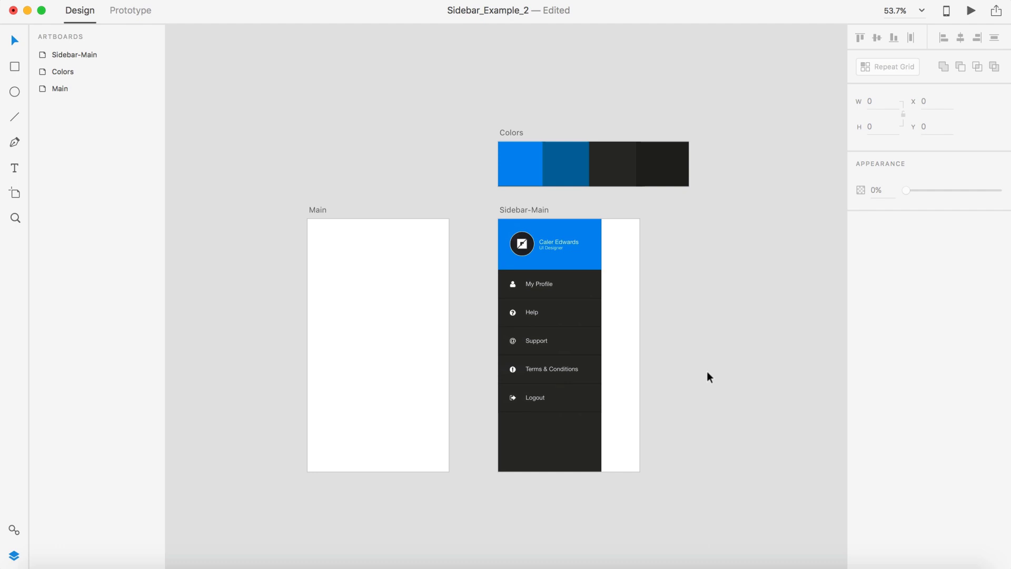
scroll(706, 371, "up", 2)
left_click(473, 206)
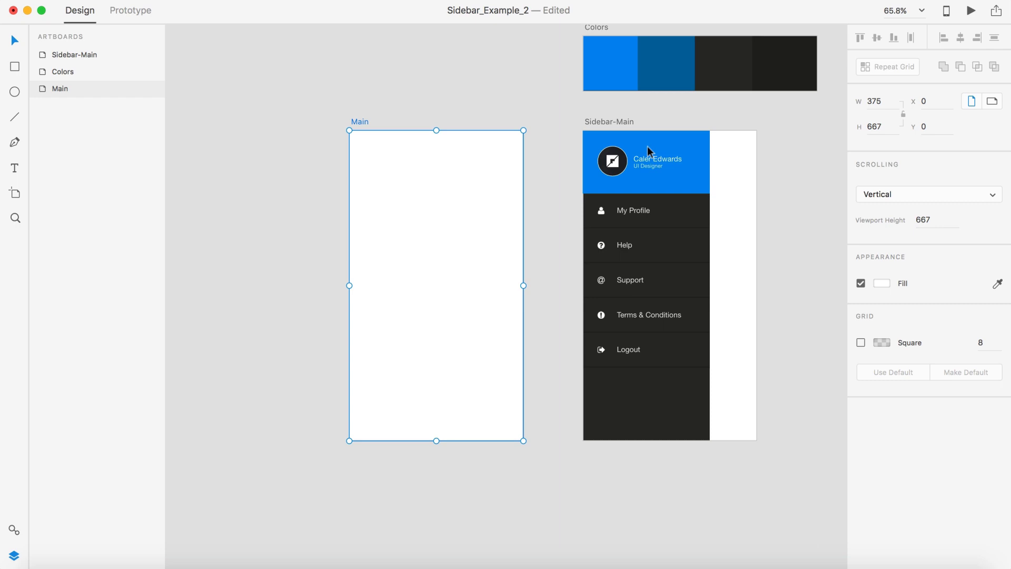
left_click(10, 68)
left_click_drag(355, 137, 520, 437)
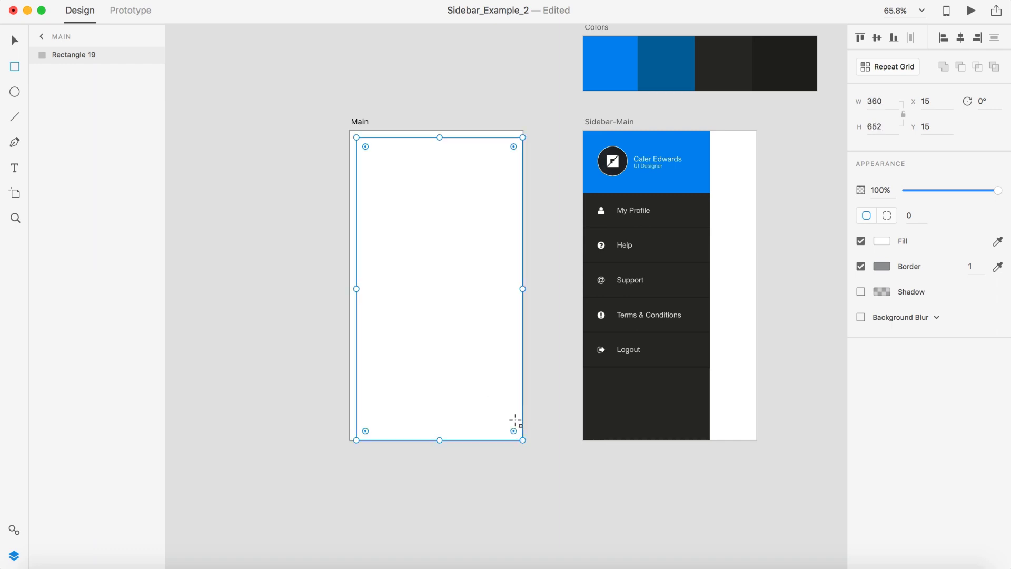
left_click_drag(356, 137, 348, 128)
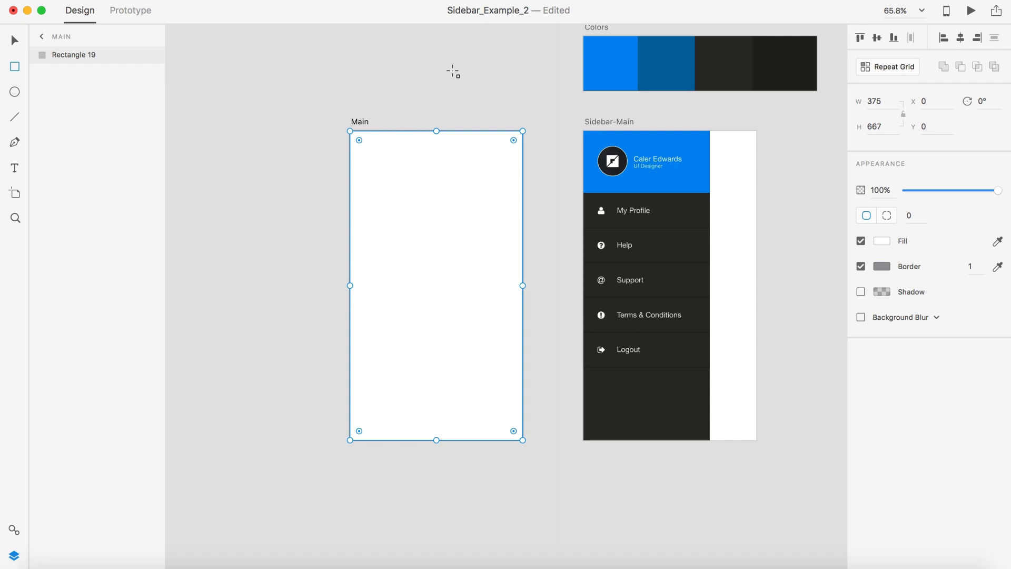
key("v")
Remove the rectangle's border and fill it with the bright blue palette swatch
left_click(860, 267)
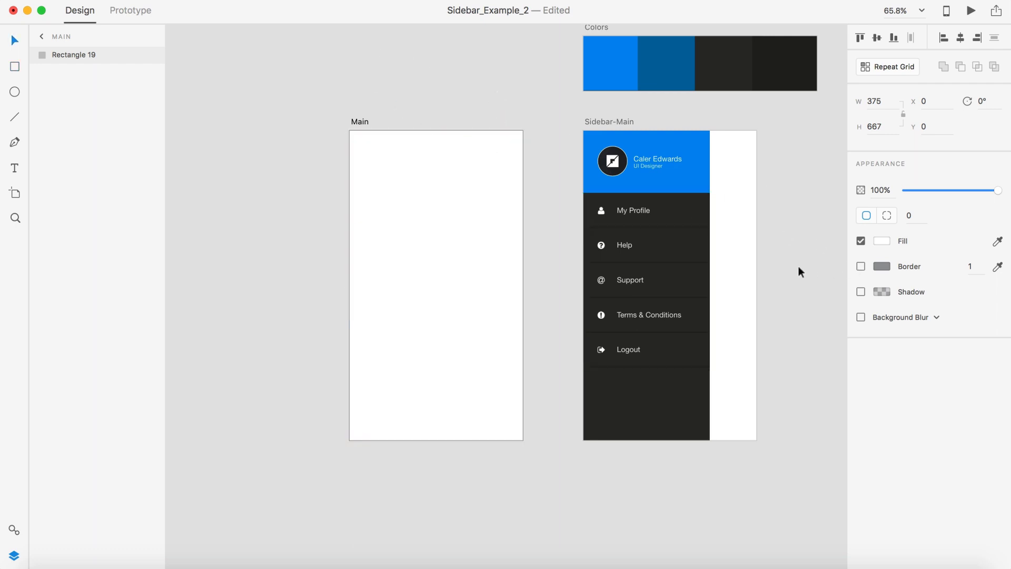
scroll(798, 268, "down", 3)
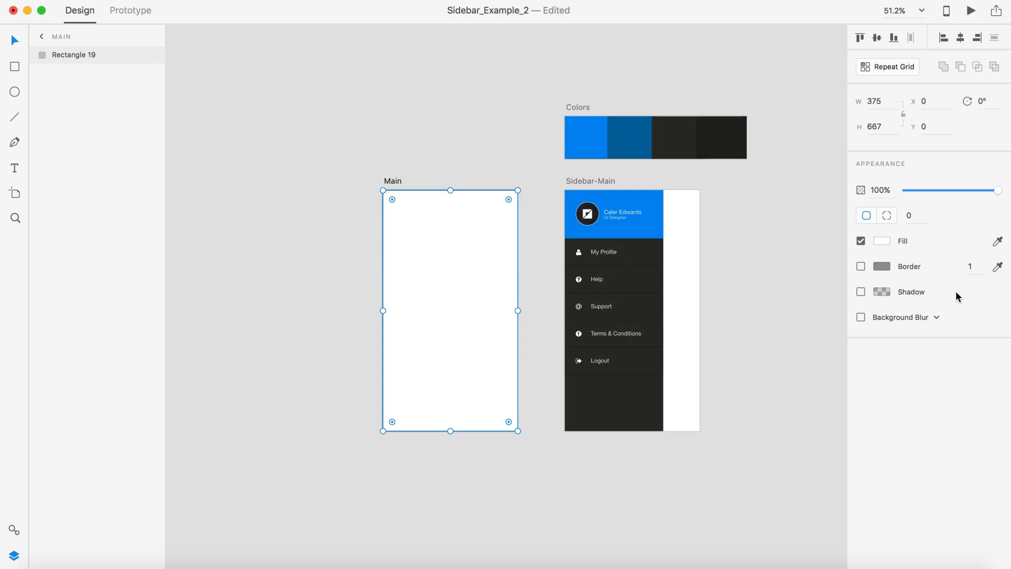
left_click(997, 242)
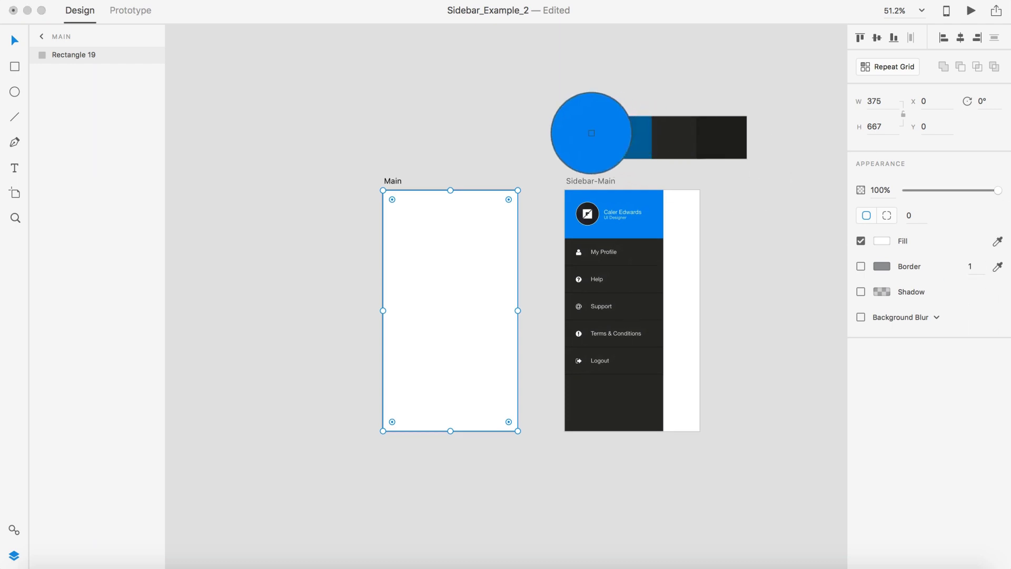
left_click(588, 131)
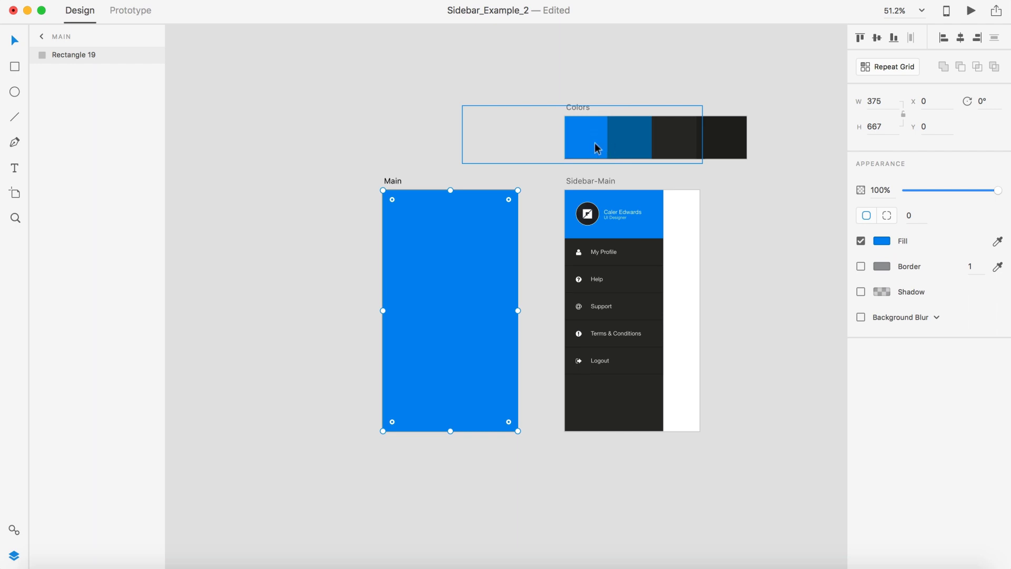
Switch the background fill to a gradient running from #008CED at top to #00679E at bottom
left_click(881, 241)
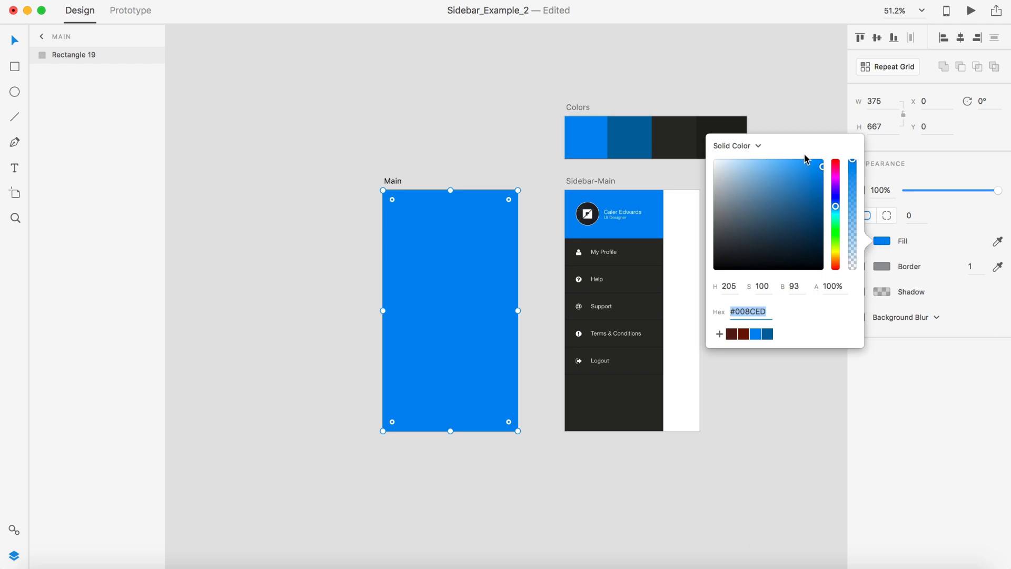
left_click(743, 146)
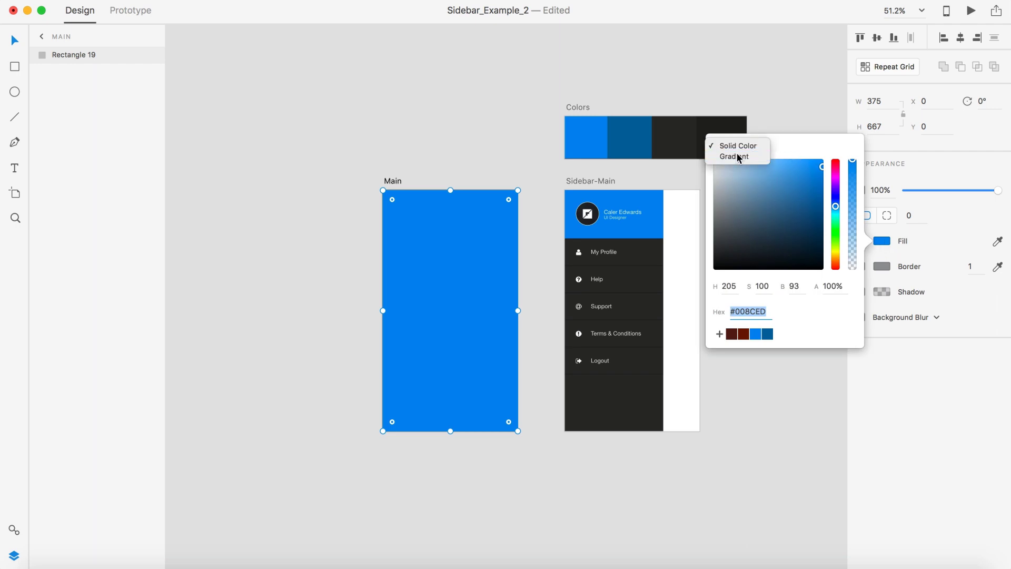
left_click(736, 153)
left_click(715, 154)
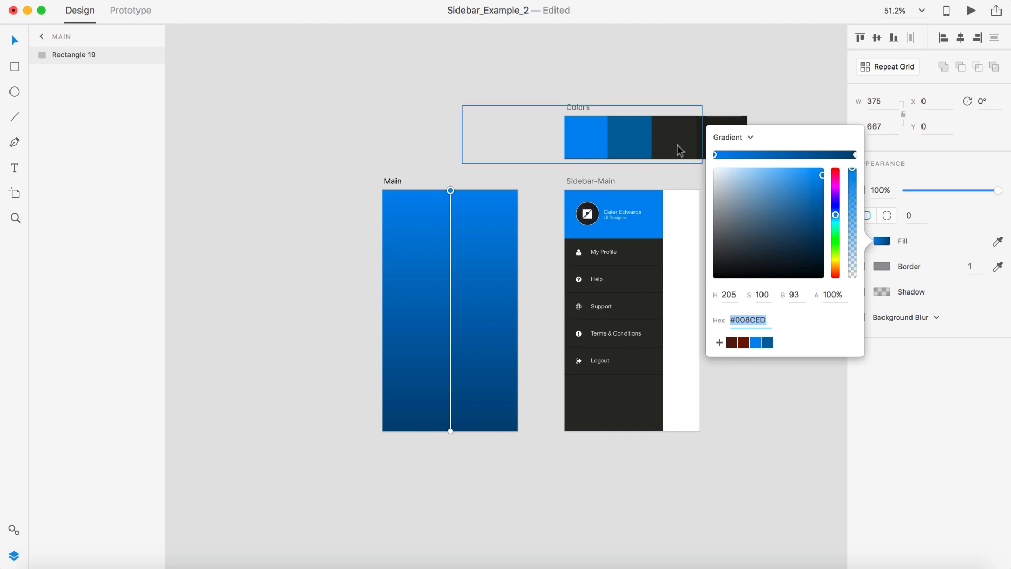
left_click(855, 155)
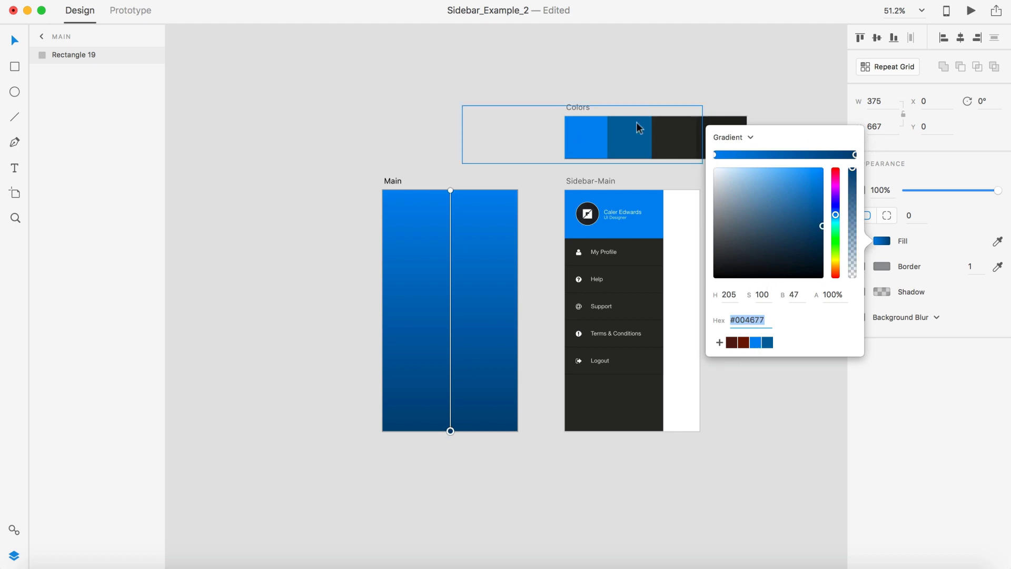
left_click(769, 343)
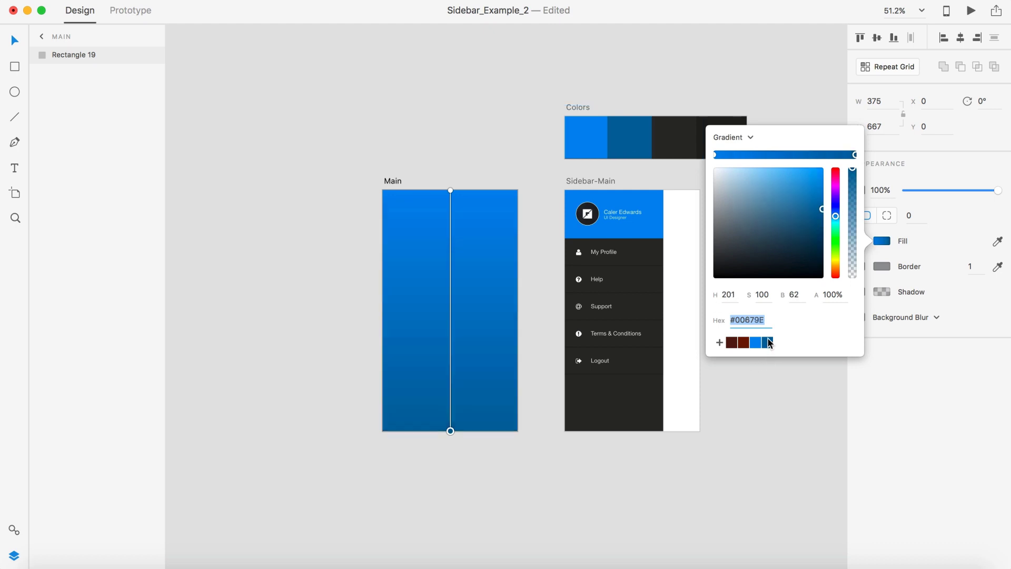
left_click(751, 437)
scroll(454, 284, "up", 2)
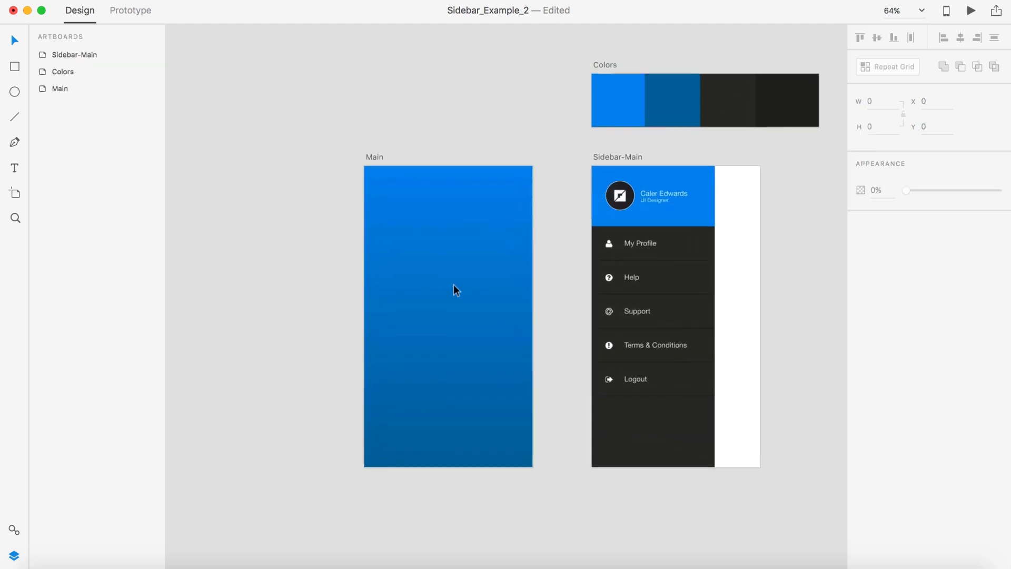
Draw a white 315×597 rectangle at 30,35, centred on the Main artboard
left_click(15, 66)
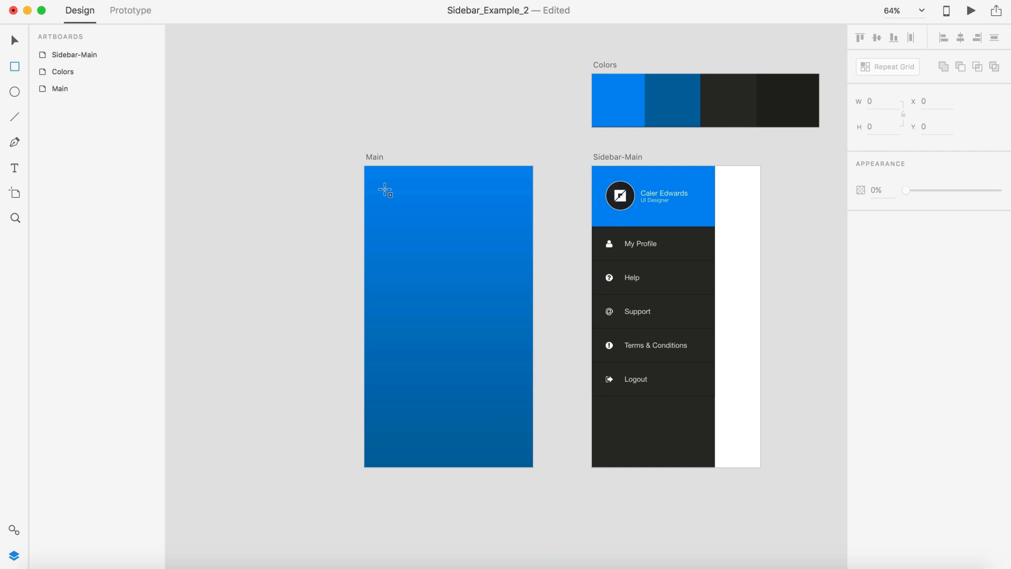
mouse_move(379, 180)
left_mouse_down()
mouse_move(455, 351)
mouse_move(522, 447)
left_mouse_up()
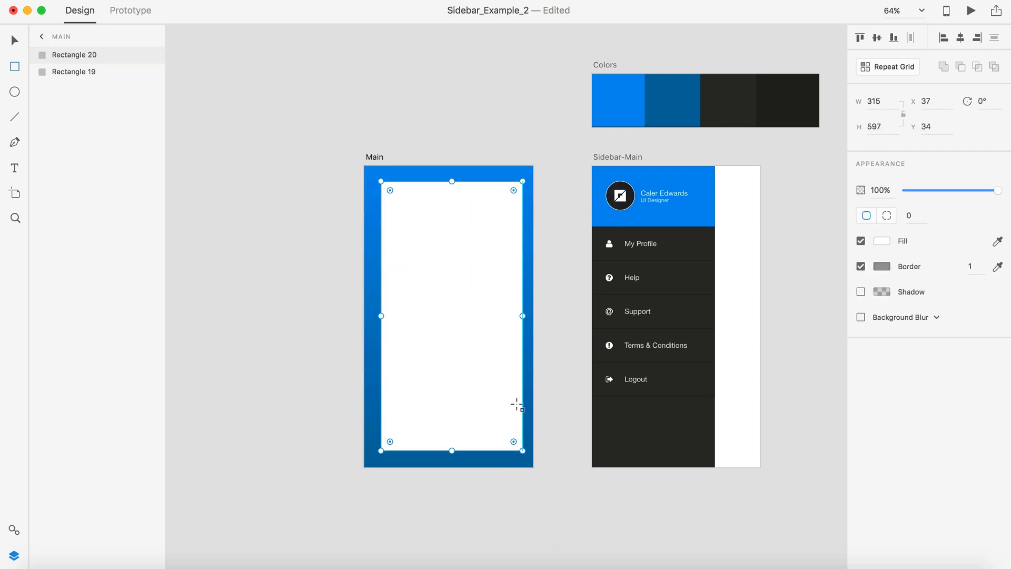
key("v")
mouse_move(499, 374)
left_mouse_down()
mouse_move(470, 325)
mouse_move(470, 340)
left_mouse_up()
Remove the white rectangle's border and give it a drop shadow
left_click(860, 266)
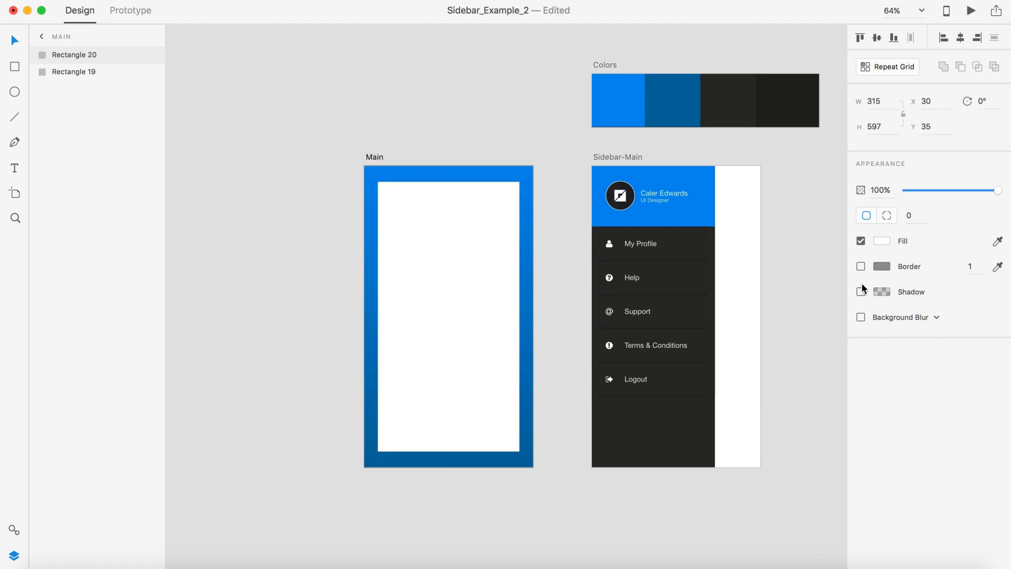
left_click(860, 291)
left_click(811, 365)
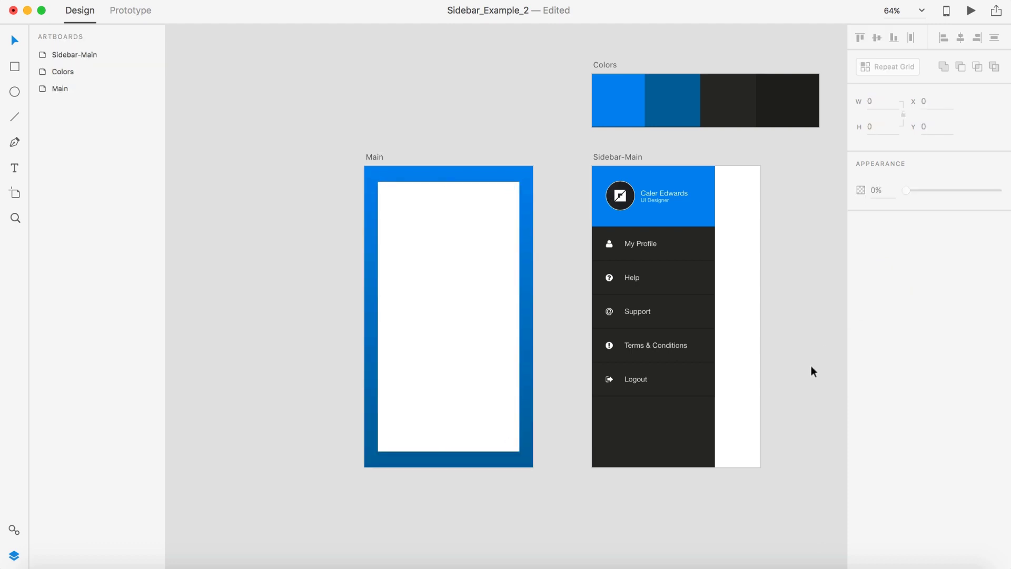
scroll(811, 366, "down", 1)
scroll(810, 365, "right", 3)
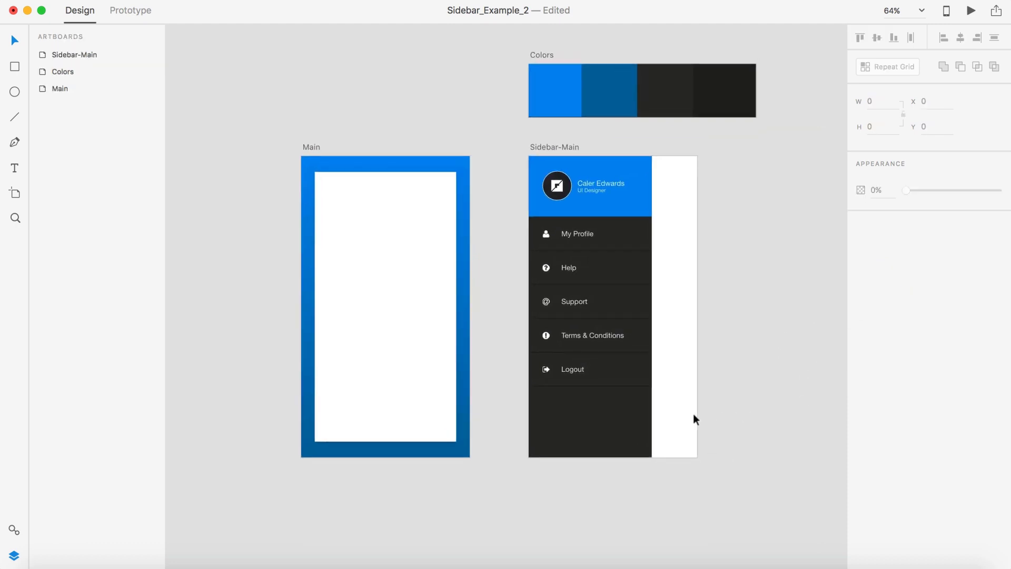
Give the dark sidebar panel (Rectangle 16) a drop shadow with X offset 6
left_click(588, 414)
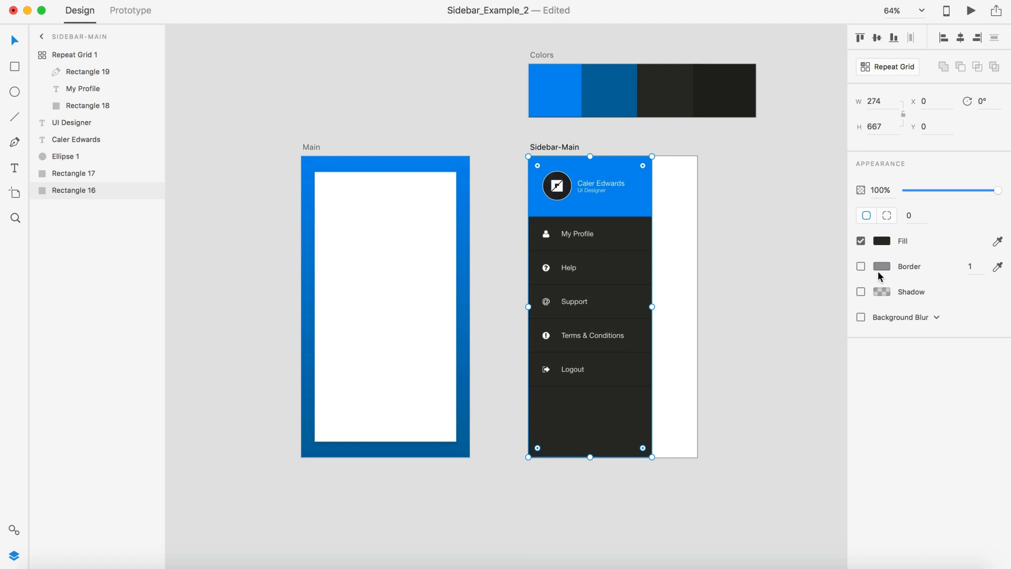
left_click(860, 291)
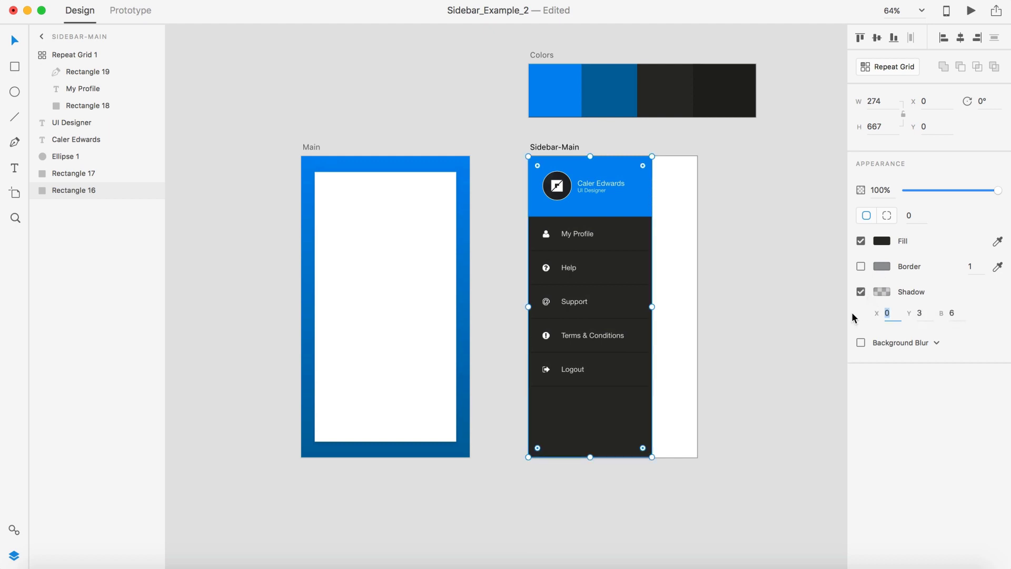
type("6")
key("Return")
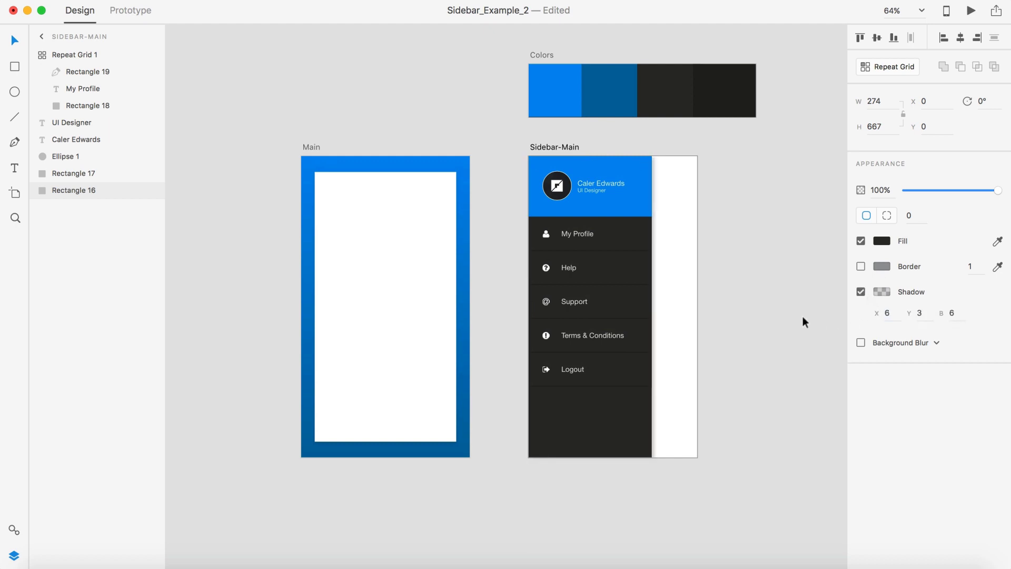
left_click(762, 320)
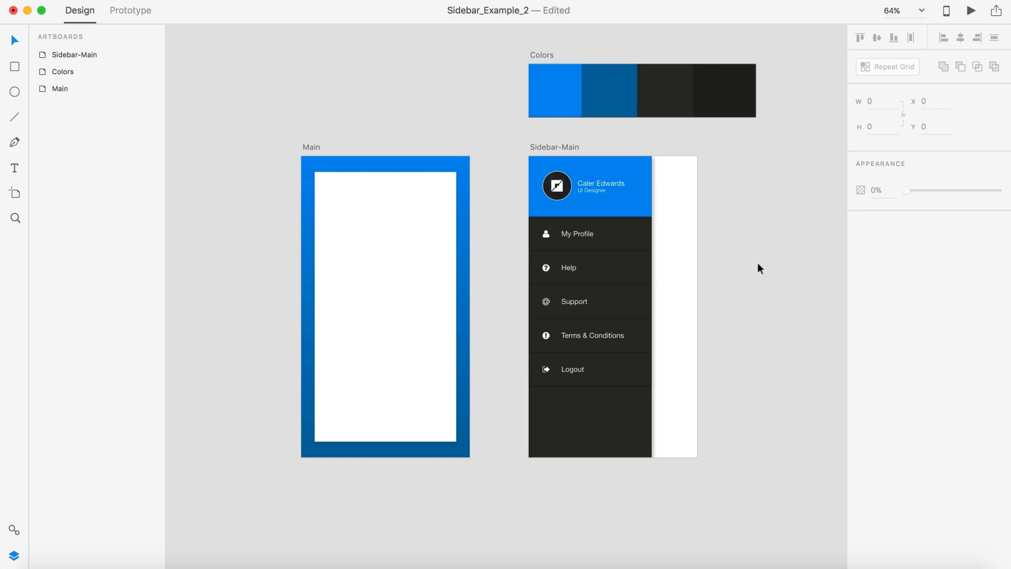
Add a 'Let's Start' text box on the Main screen's white panel
scroll(758, 268, "down", 2)
scroll(407, 316, "left", 3)
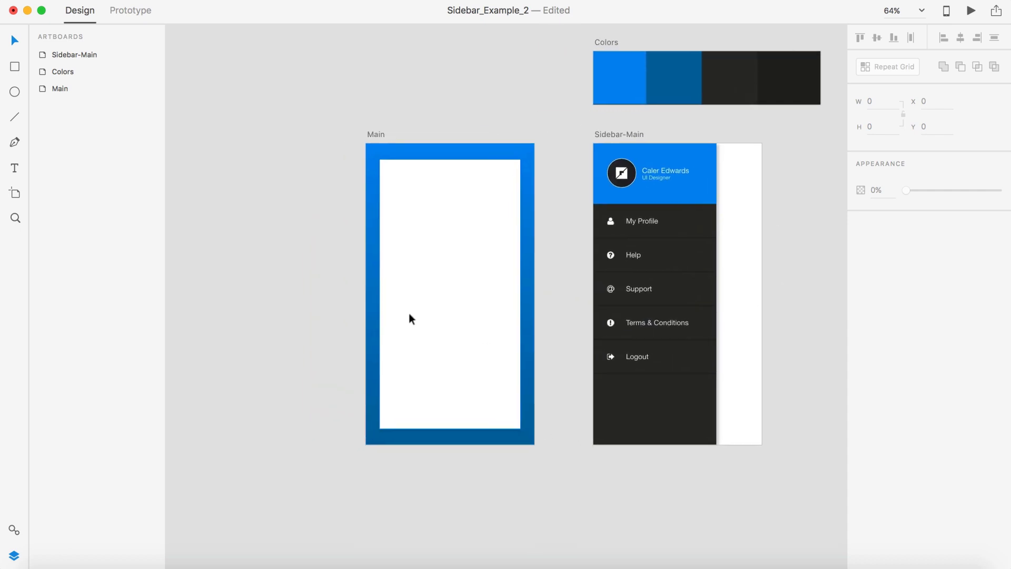
left_click(445, 308)
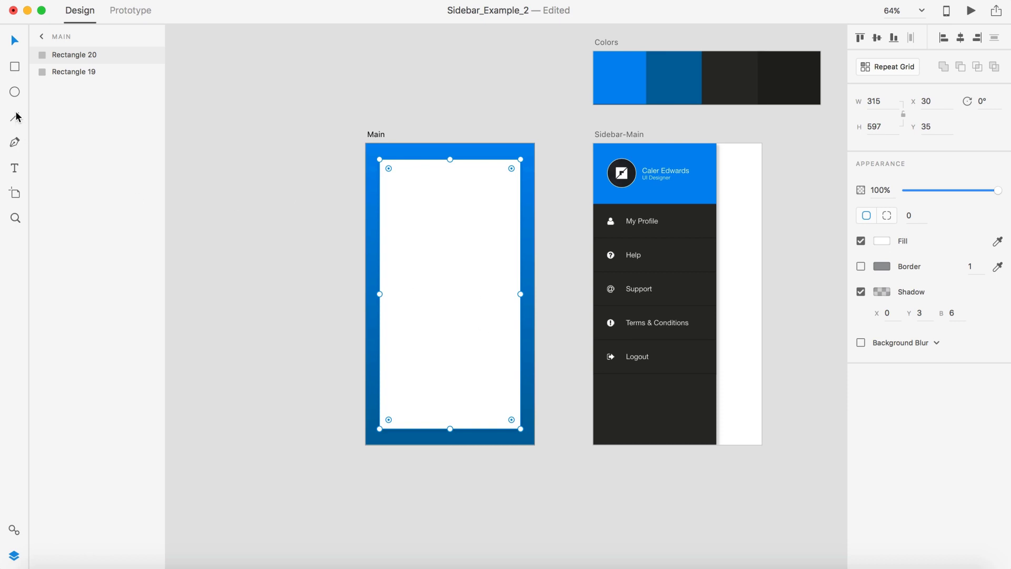
left_click(14, 168)
left_click(439, 308)
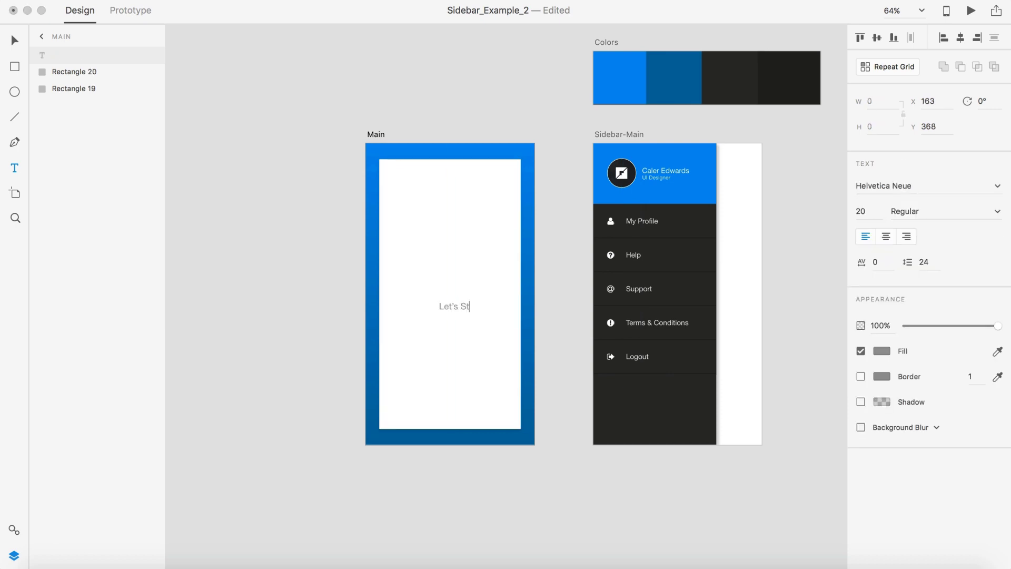
Set the heading to 30 pt Medium and centre it horizontally on Main
key("super+a")
left_click(873, 210)
type("30")
key("Return")
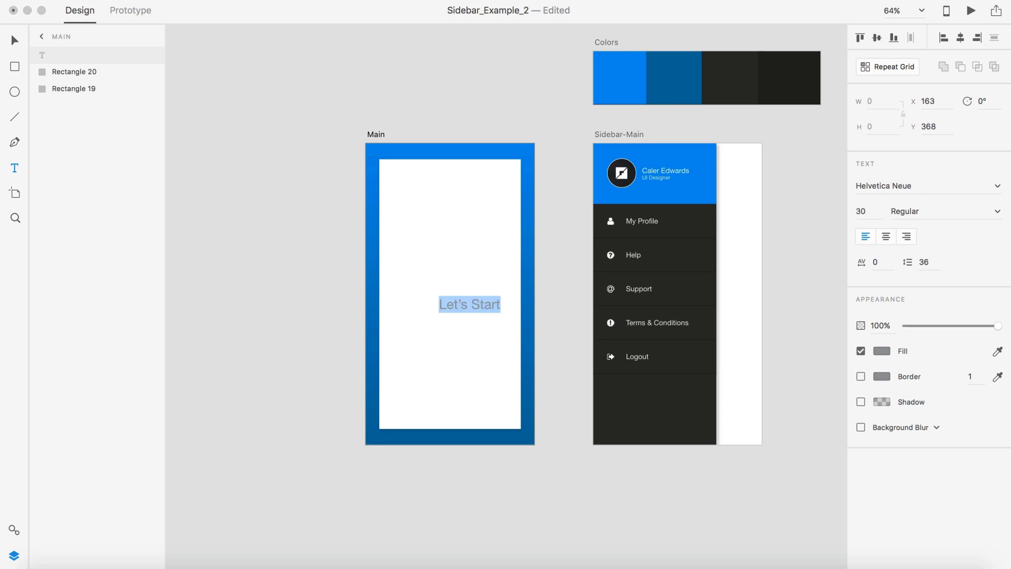
left_click(927, 215)
left_click(997, 211)
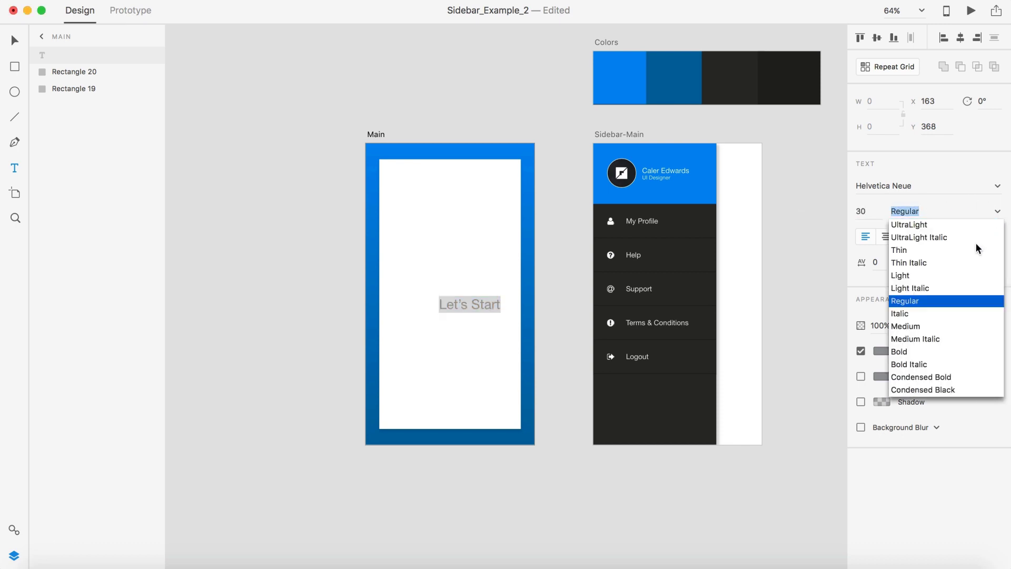
left_click(904, 326)
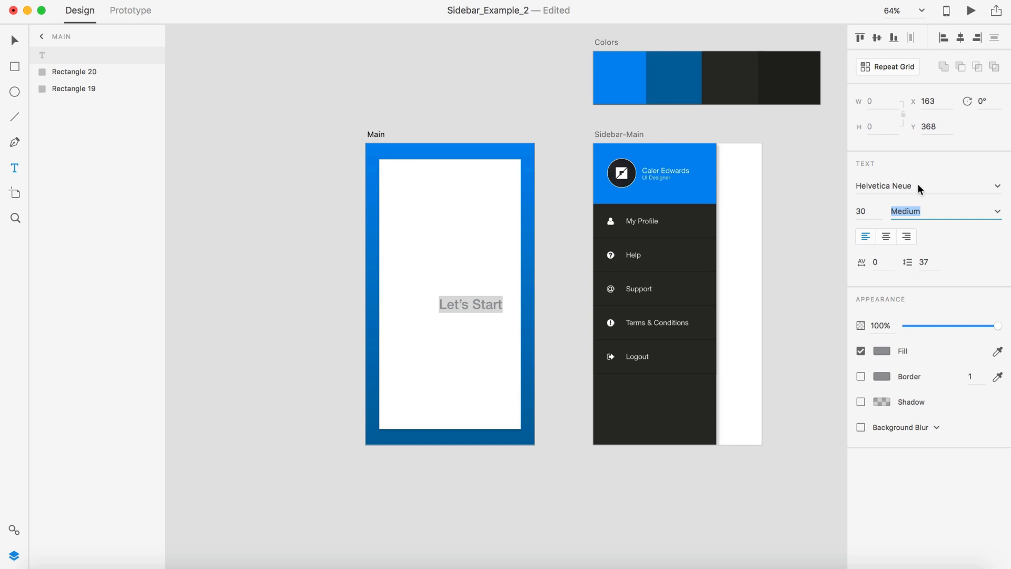
left_click(15, 41)
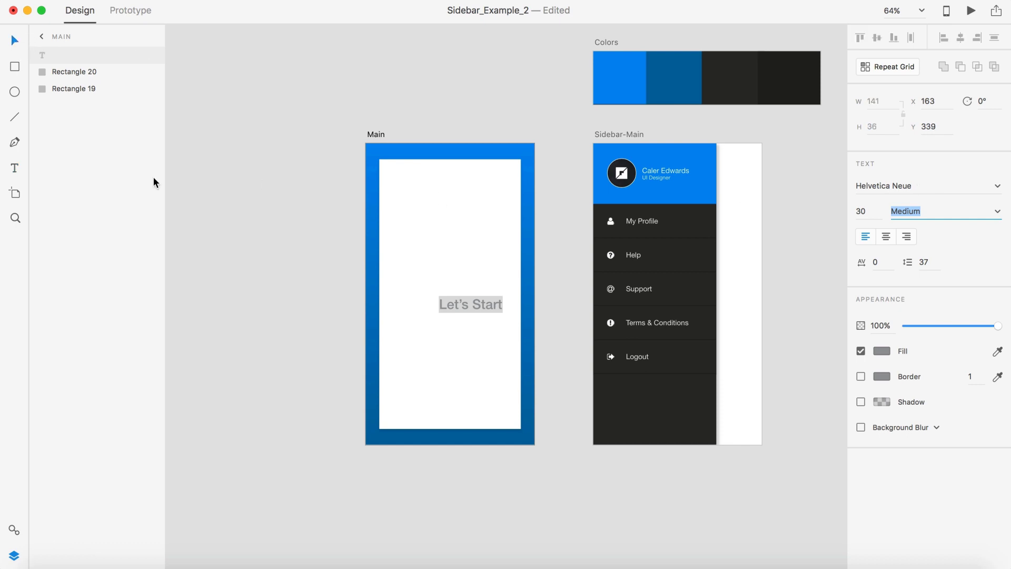
left_click_drag(475, 303, 455, 336)
Retype the duplicated heading as 'Join millions of users' in Regular weight
double_click(457, 337)
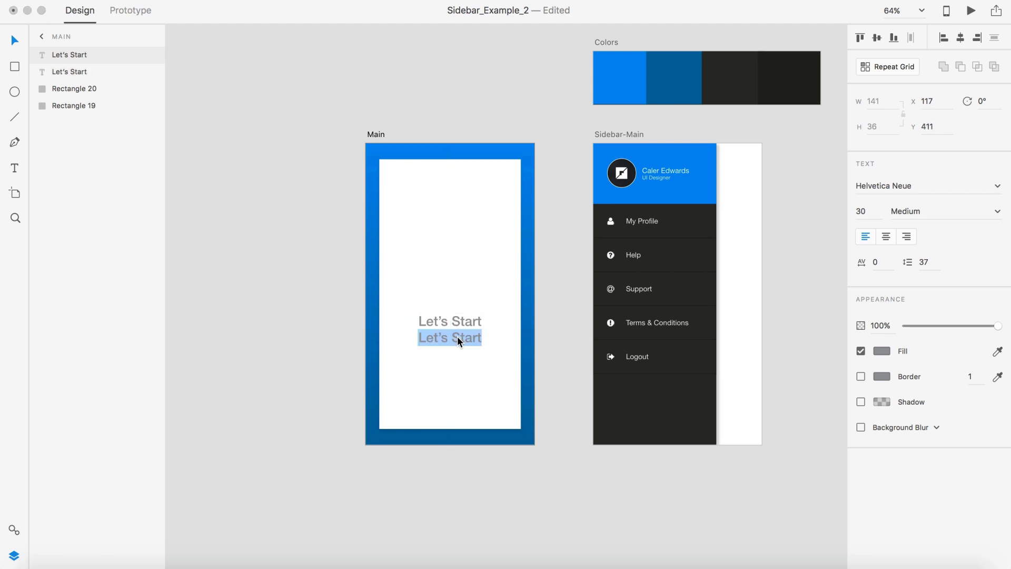
type("Join millions of ")
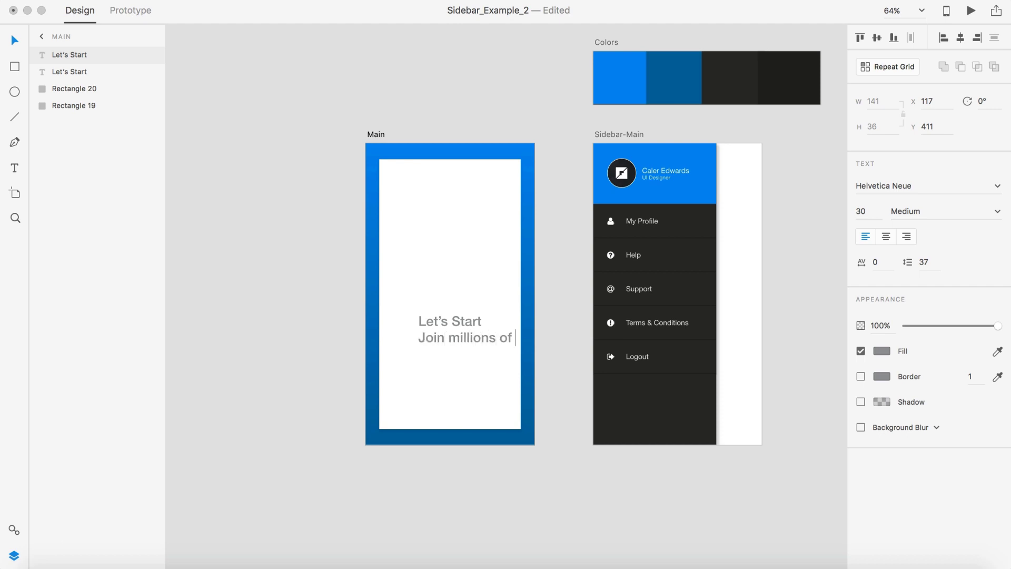
type("users")
left_click(898, 210)
left_click(996, 212)
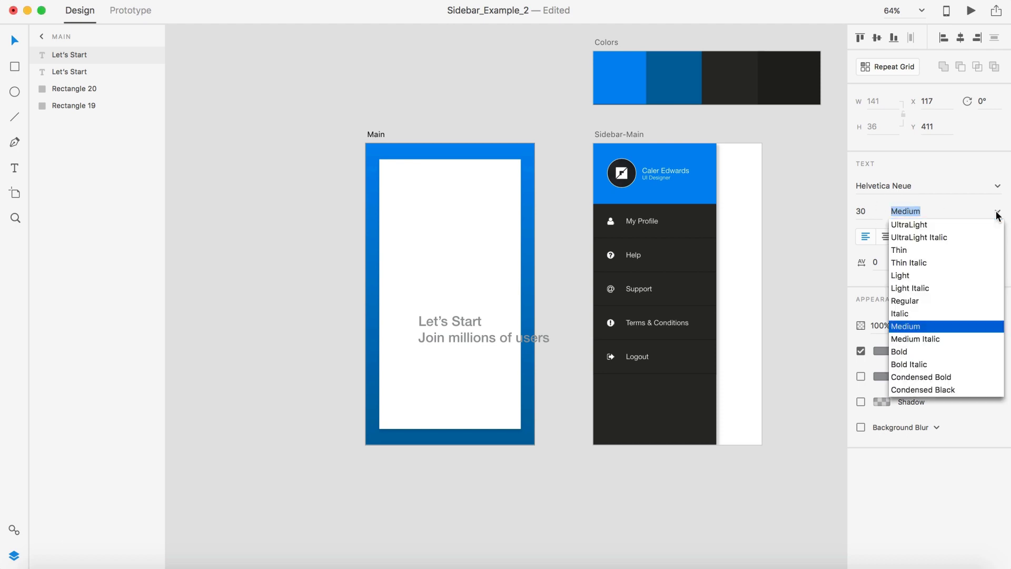
left_click(904, 300)
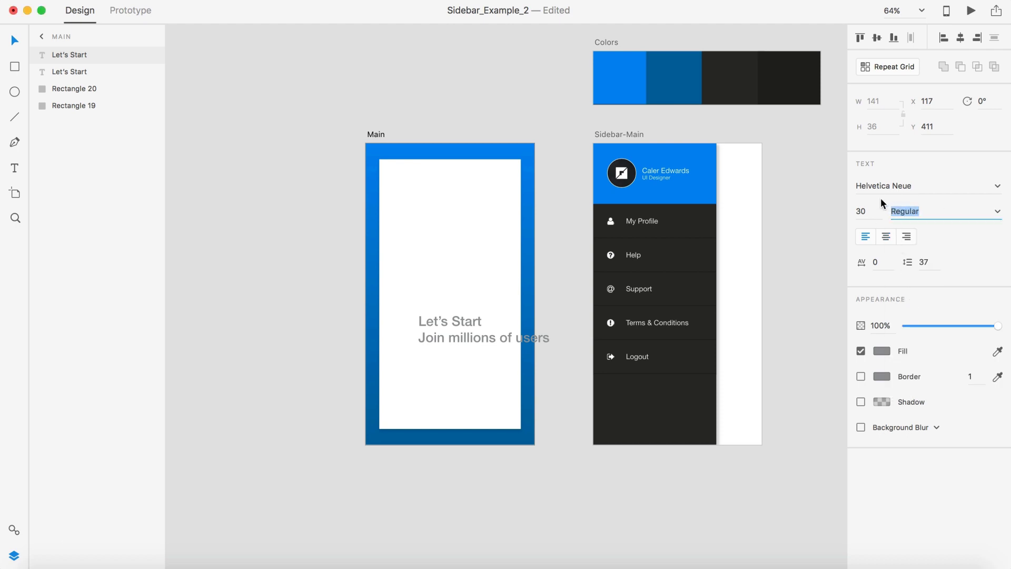
left_click(854, 206)
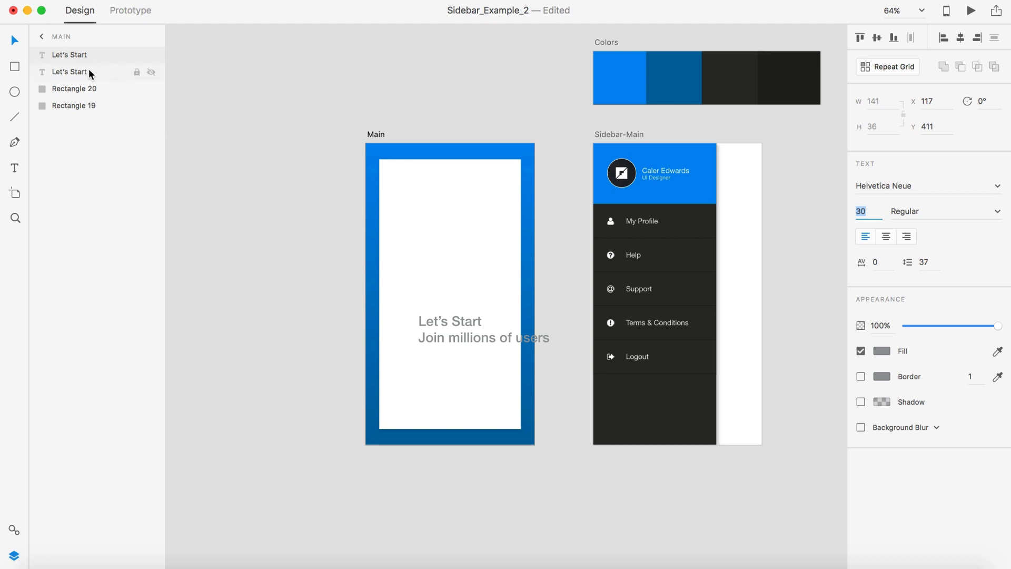
Make the subtitle 16 pt Regular and centre it just under the heading
left_click(489, 342)
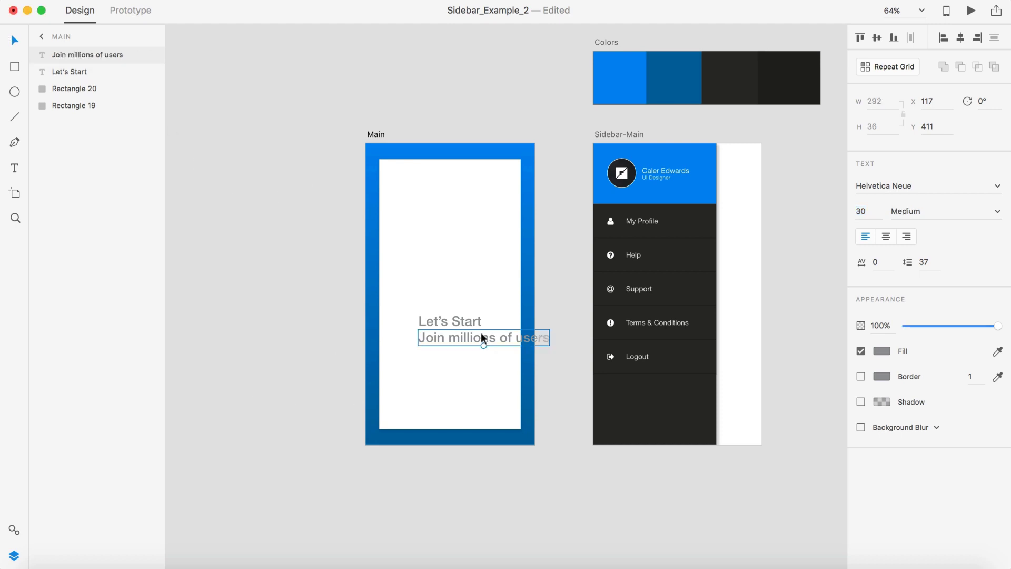
left_click(911, 210)
left_click(1000, 212)
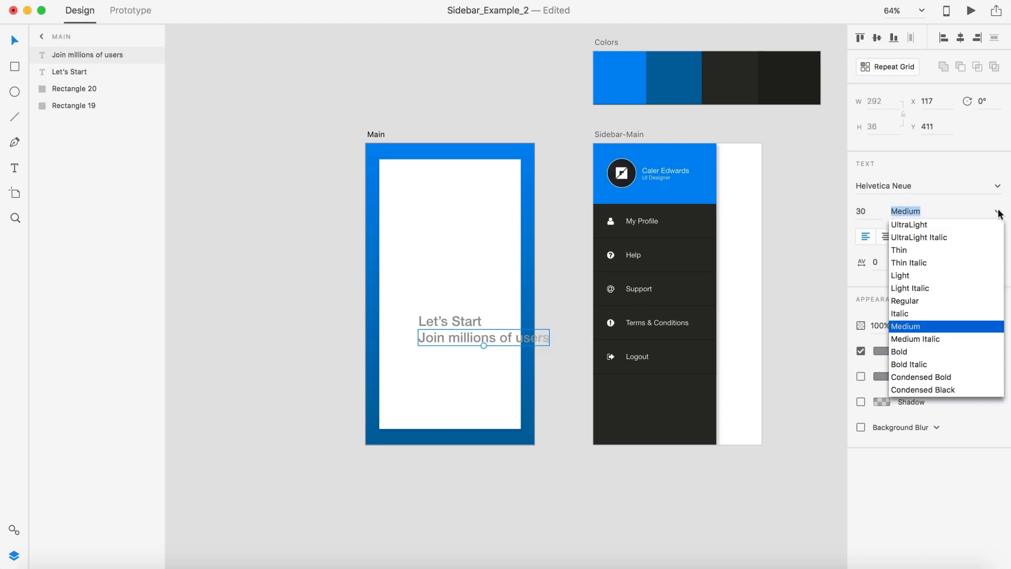
left_click(903, 288)
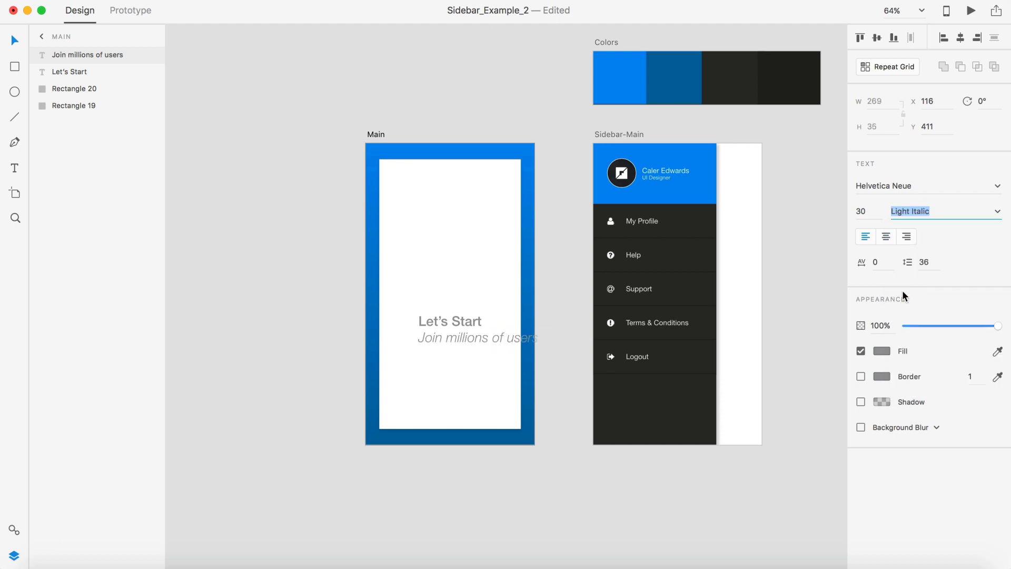
left_click(998, 213)
left_click(915, 301)
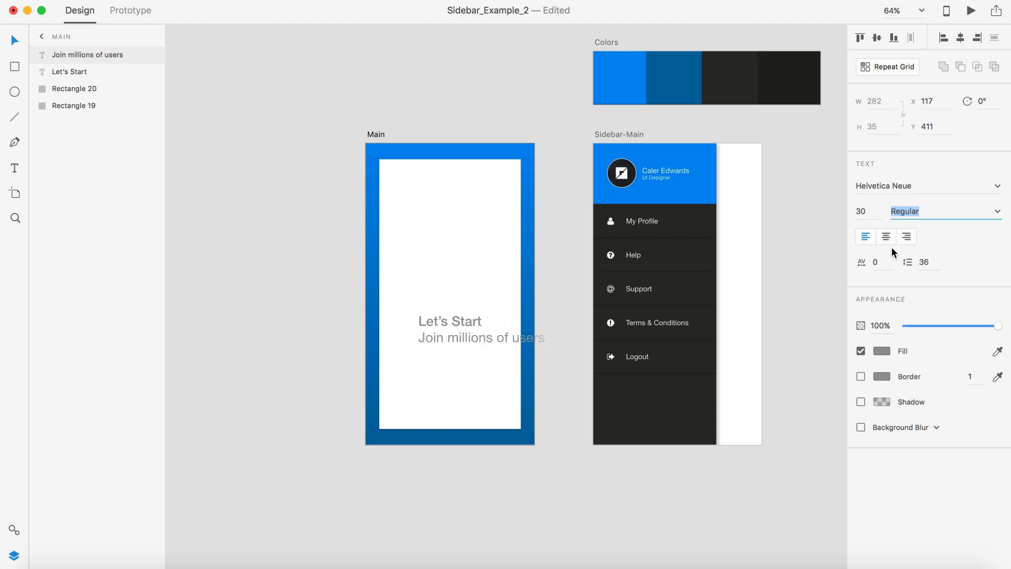
left_click(862, 211)
type("16")
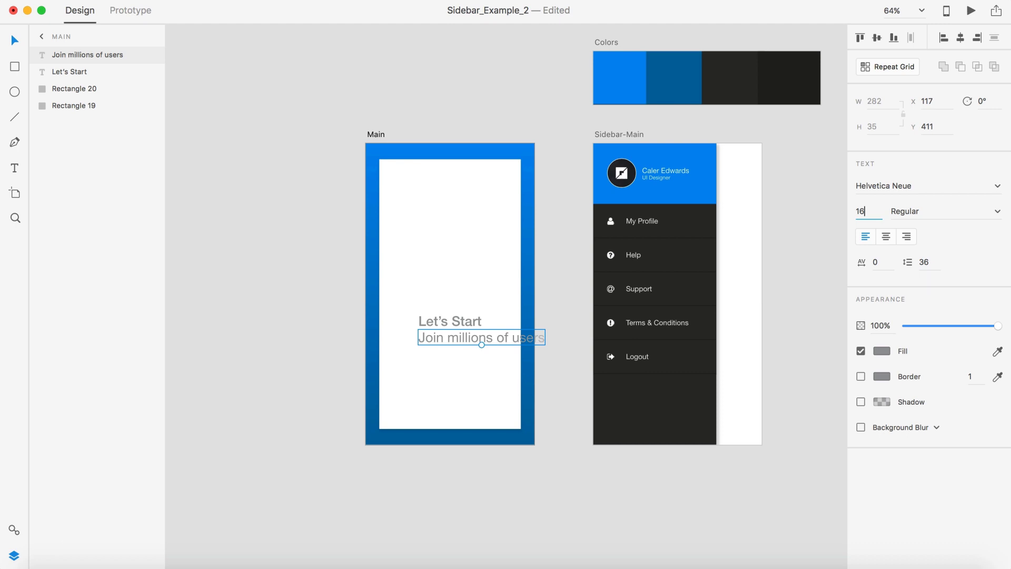
key("Return")
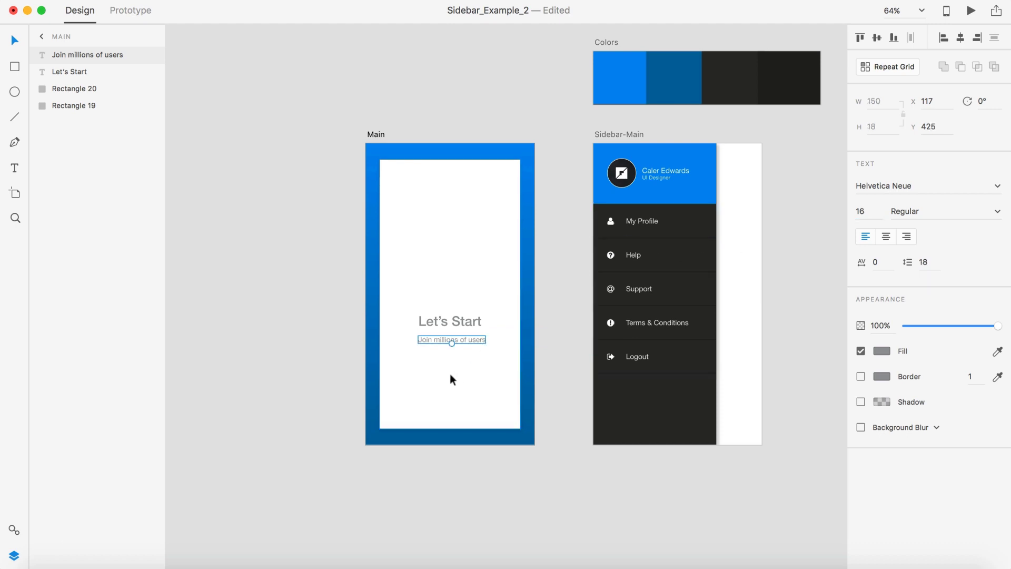
scroll(458, 344, "up", 5)
left_click_drag(466, 334, 461, 322)
left_click(494, 363)
scroll(494, 366, "down", 1)
scroll(493, 365, "down", 2)
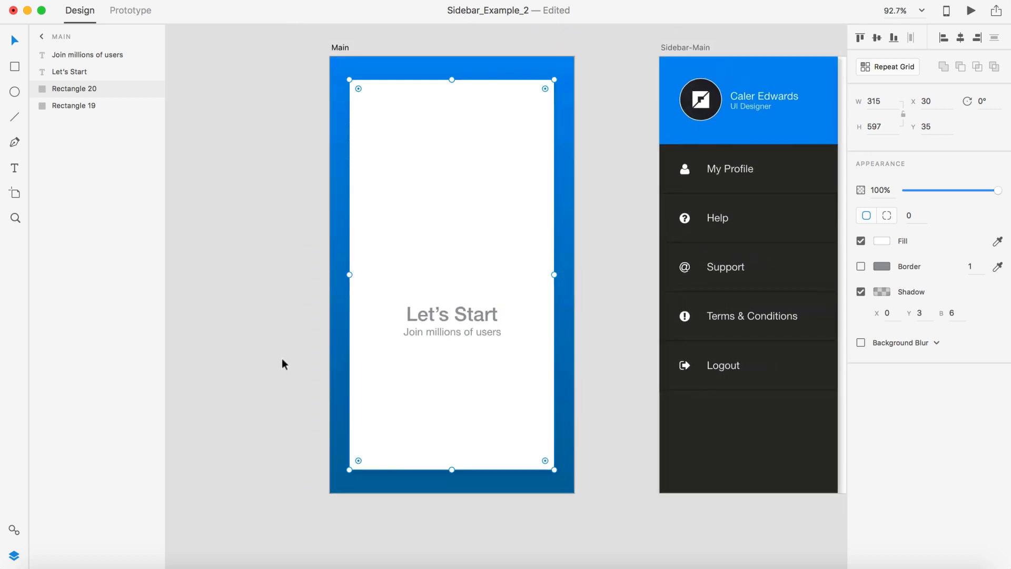
Draw a rectangle below the subtitle on the Main screen for the button
left_click(282, 359)
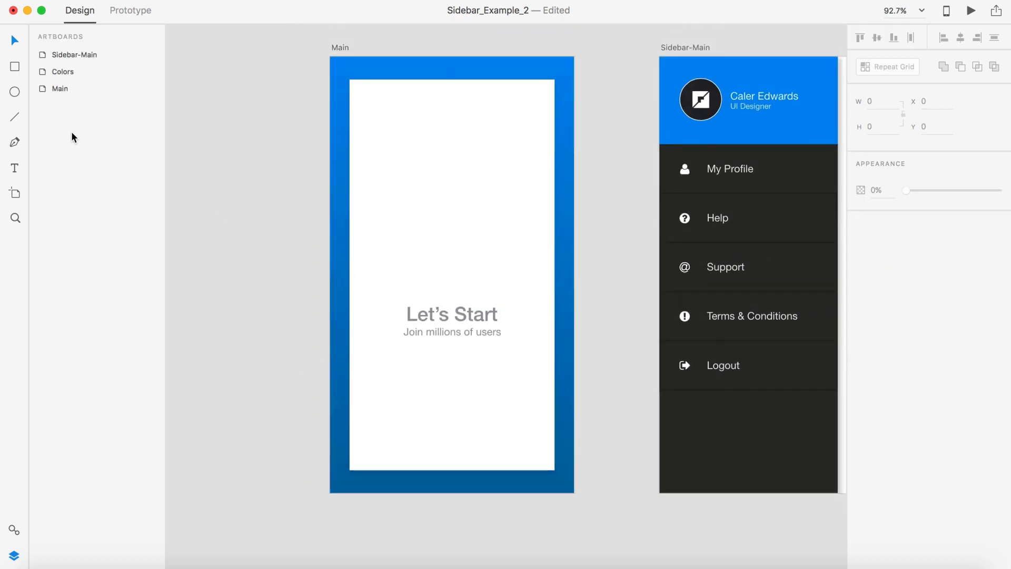
left_click(14, 67)
mouse_move(384, 366)
left_mouse_down()
mouse_move(520, 408)
mouse_move(462, 390)
left_mouse_up()
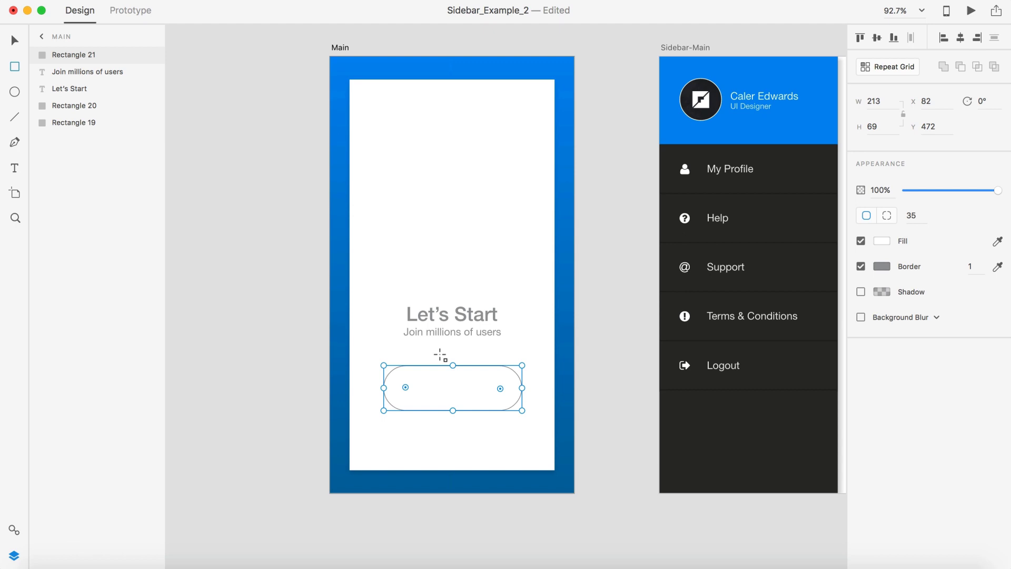
Make it a borderless pill filled with the bright blue from Colors, centred horizontally on Main
key("v")
scroll(472, 384, "down", 3)
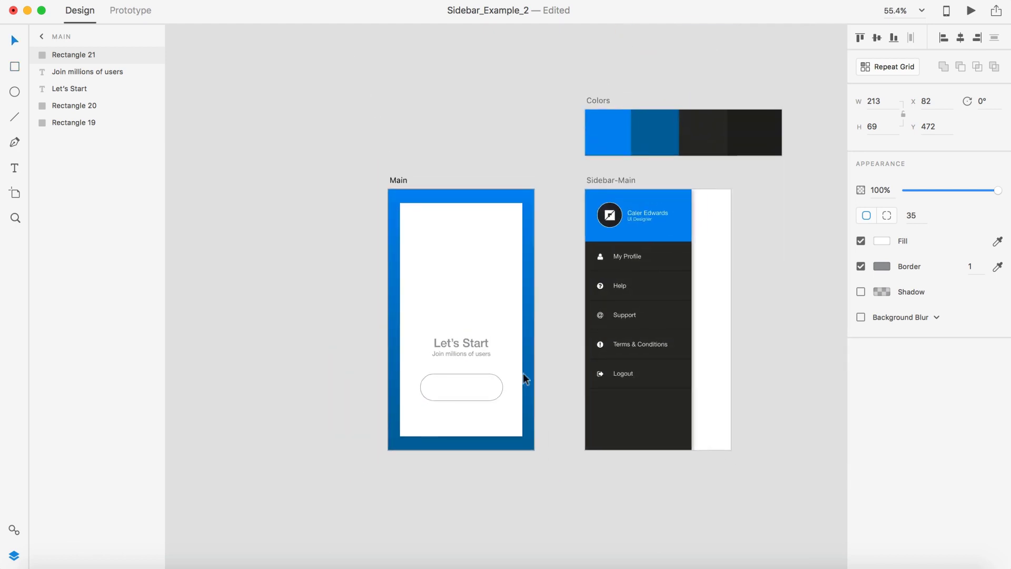
left_click(860, 267)
left_click(997, 242)
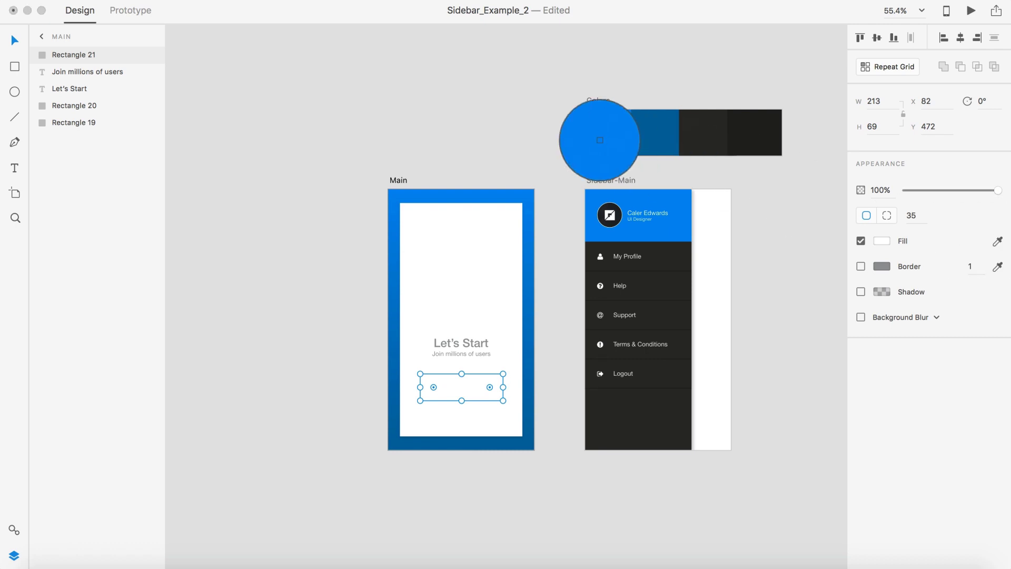
left_click(605, 130)
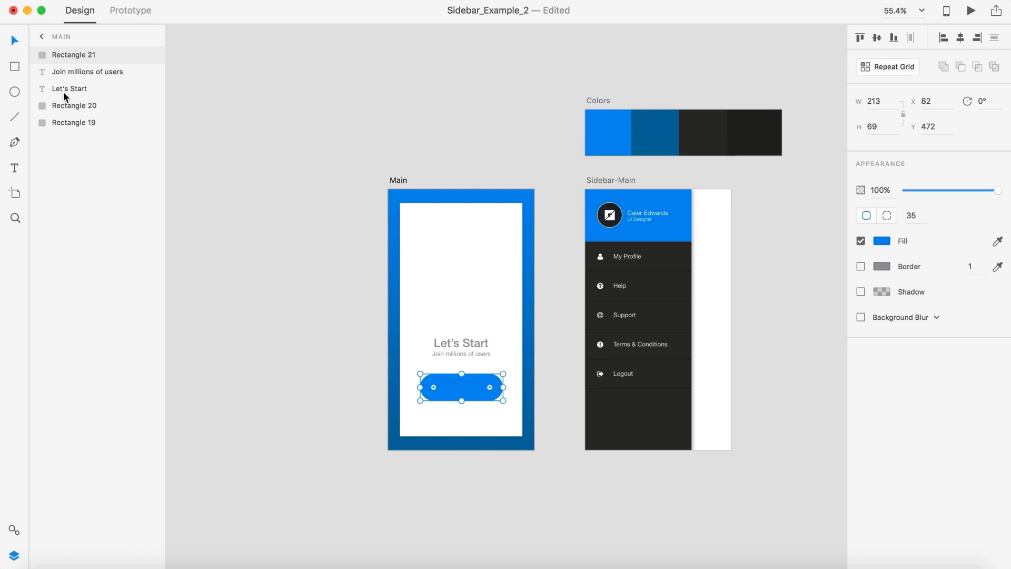
scroll(314, 438, "up", 3)
left_click_drag(552, 359, 553, 359)
Add a white, centre-aligned 'Start' label centred on the blue button
key("t")
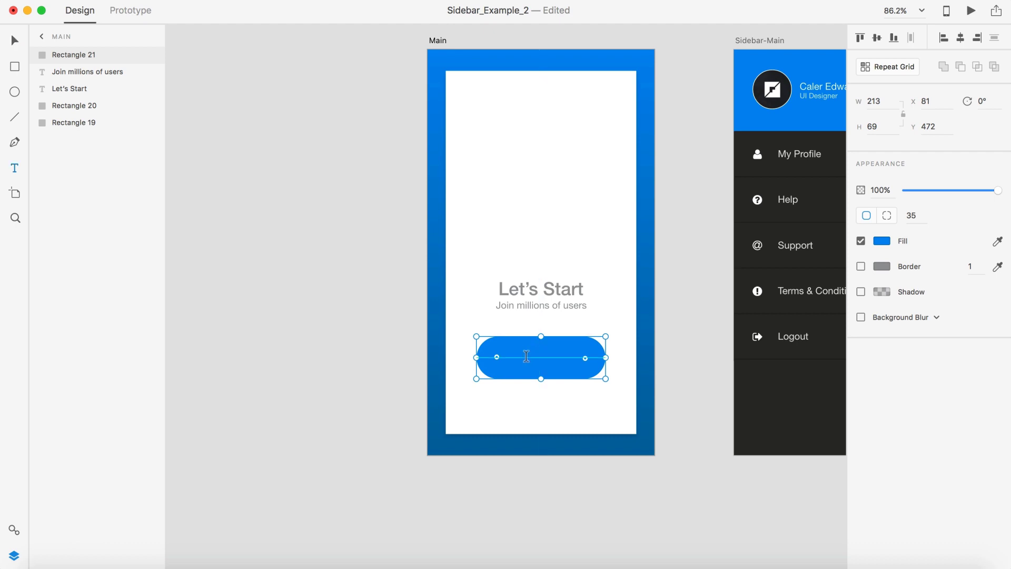
left_click(530, 358)
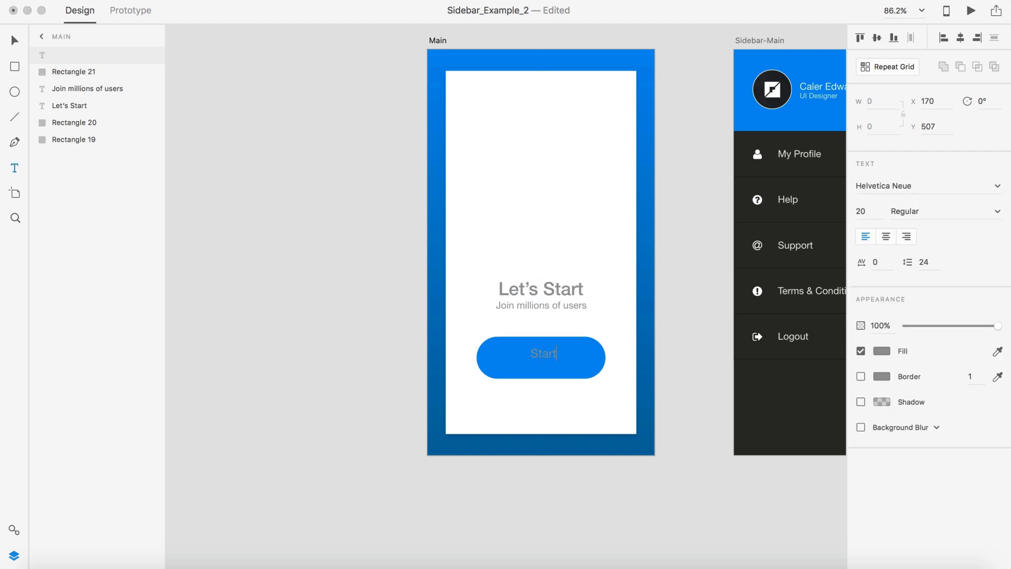
key("Escape")
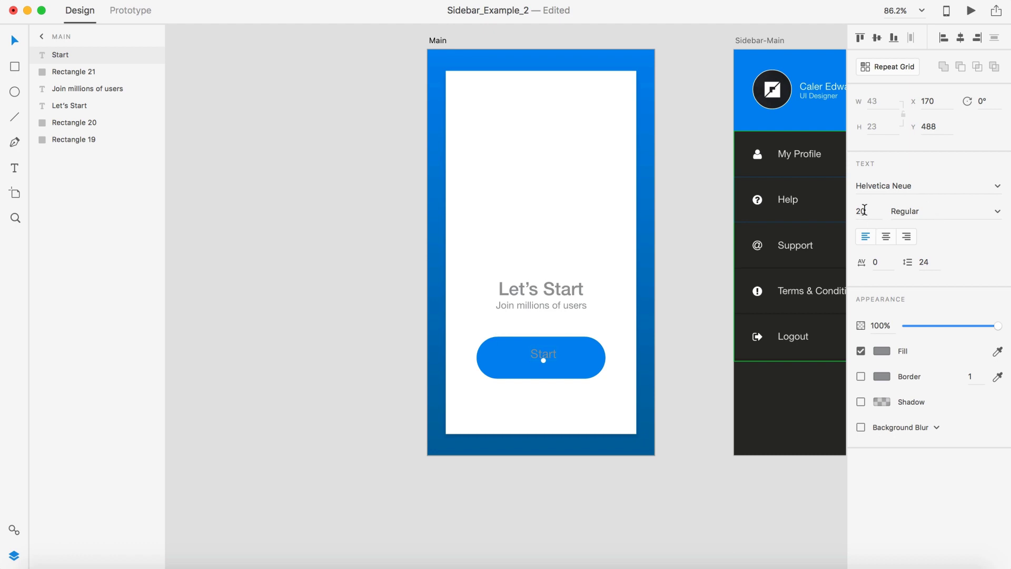
left_click(886, 237)
left_click(880, 351)
left_click_drag(802, 316, 677, 235)
left_click(677, 235)
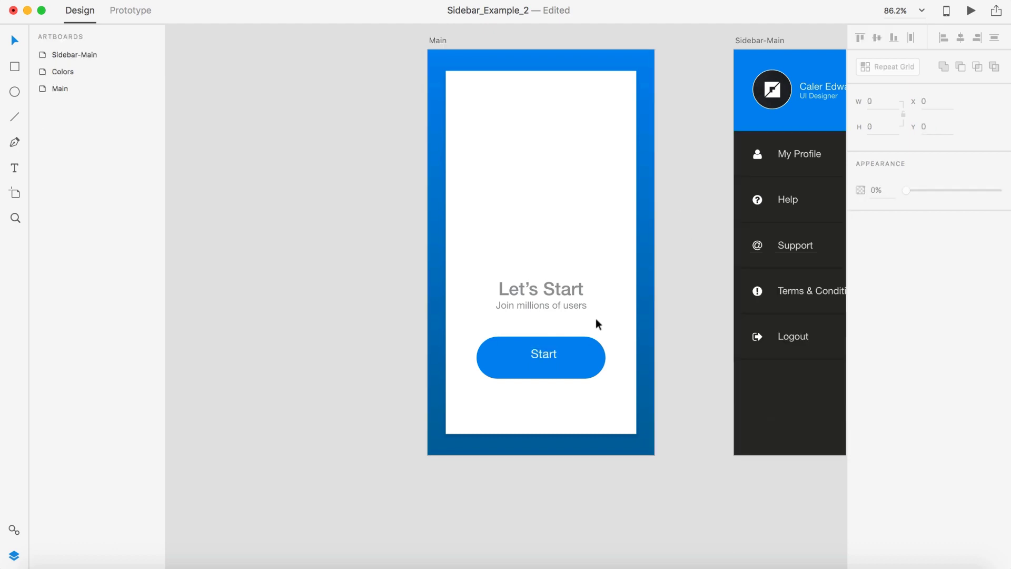
left_click_drag(541, 352, 537, 353)
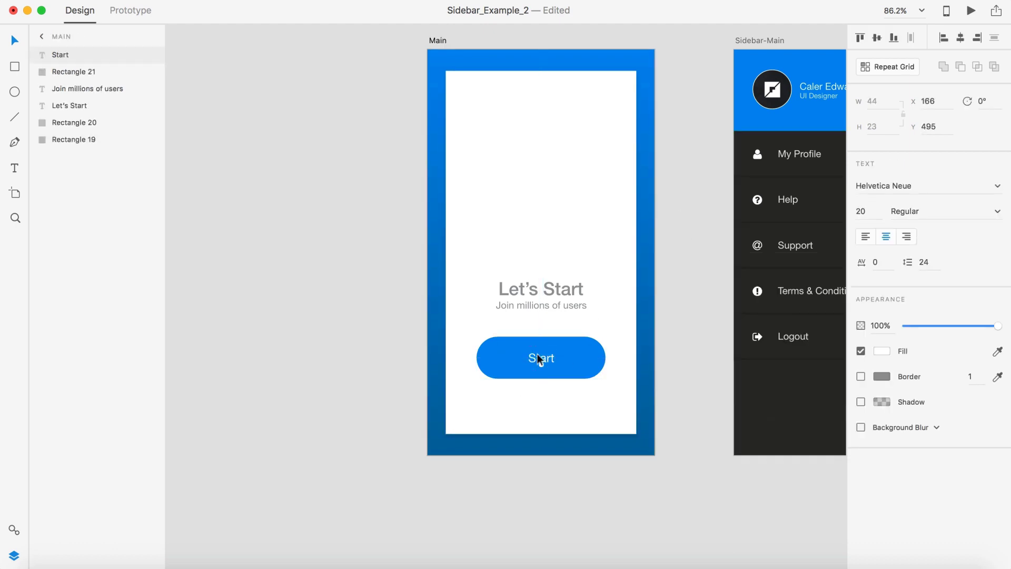
left_click(703, 368)
Shrink the Start button to 190×61 and re-centre it on the card
scroll(685, 367, "down", 3)
scroll(608, 360, "up", 8)
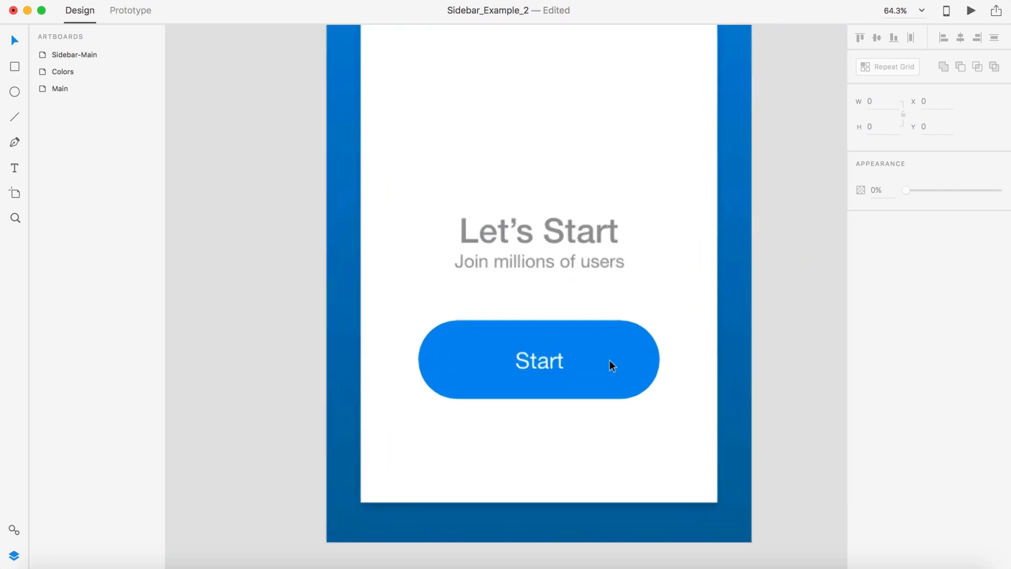
left_click(596, 347)
left_click_drag(662, 317, 627, 322)
left_click_drag(579, 358, 591, 349)
left_click(782, 299)
scroll(781, 307, "down", 5)
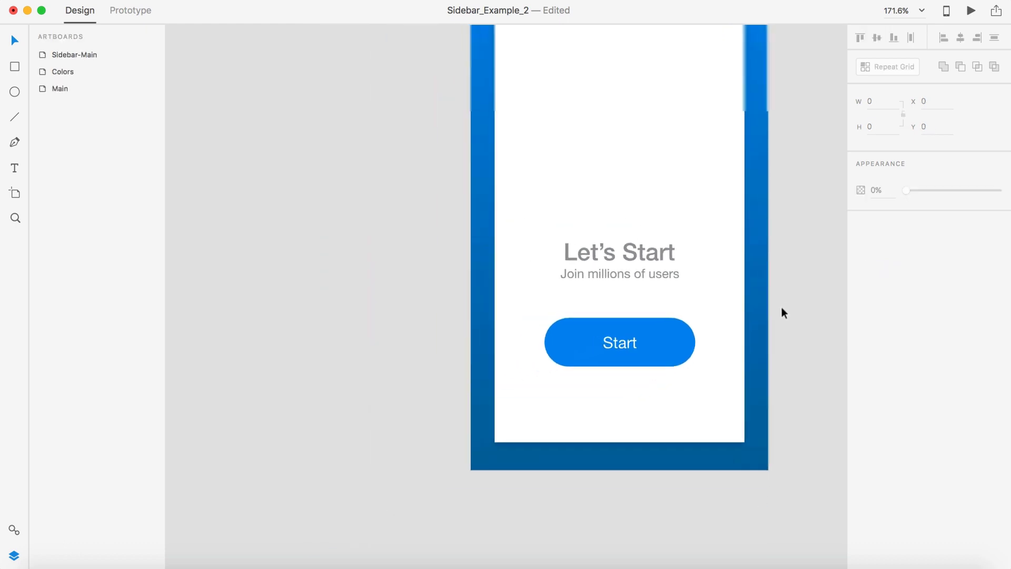
scroll(782, 308, "right", 5)
scroll(673, 267, "down", 4)
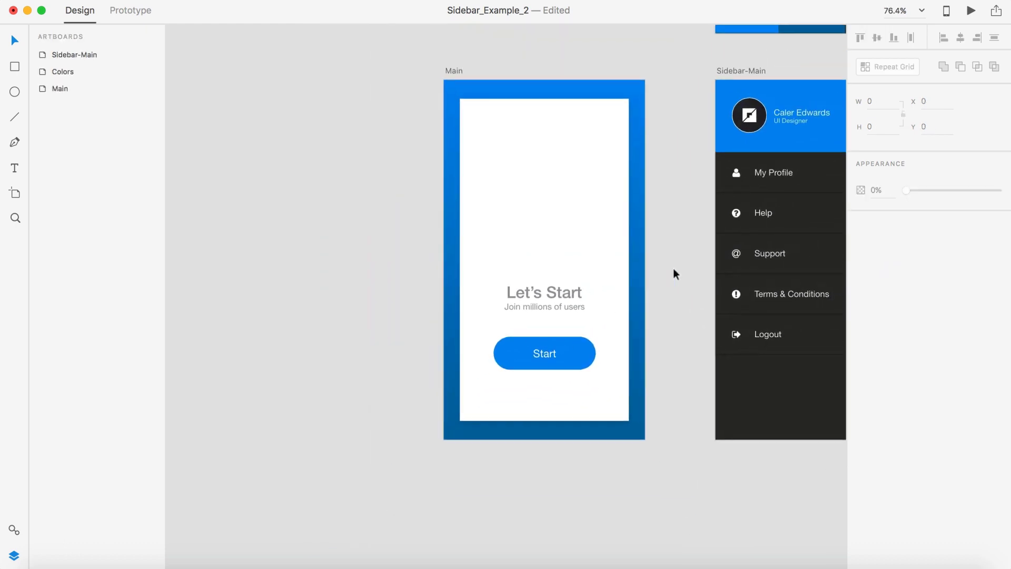
scroll(673, 267, "right", 3)
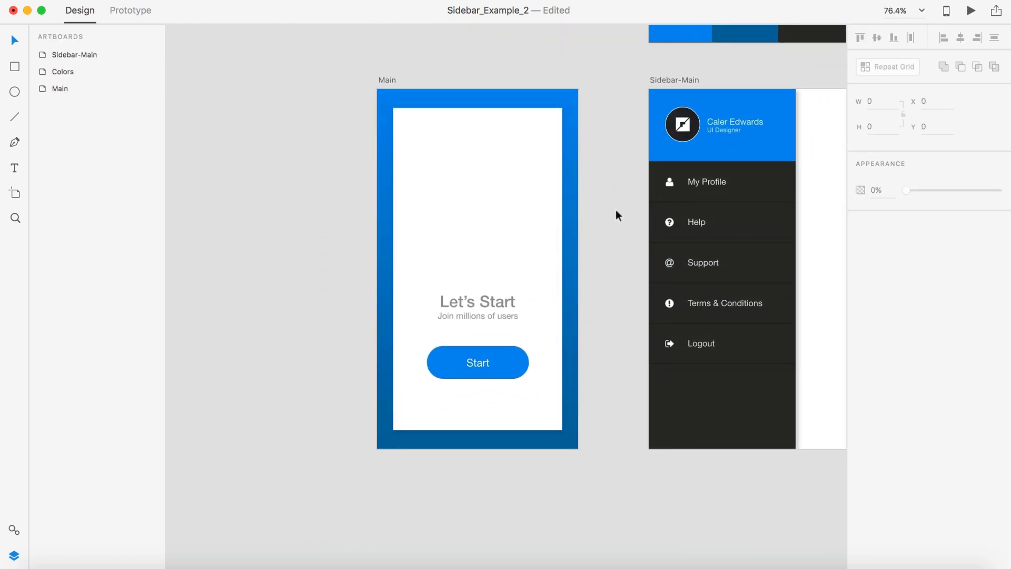
scroll(615, 209, "up", 3)
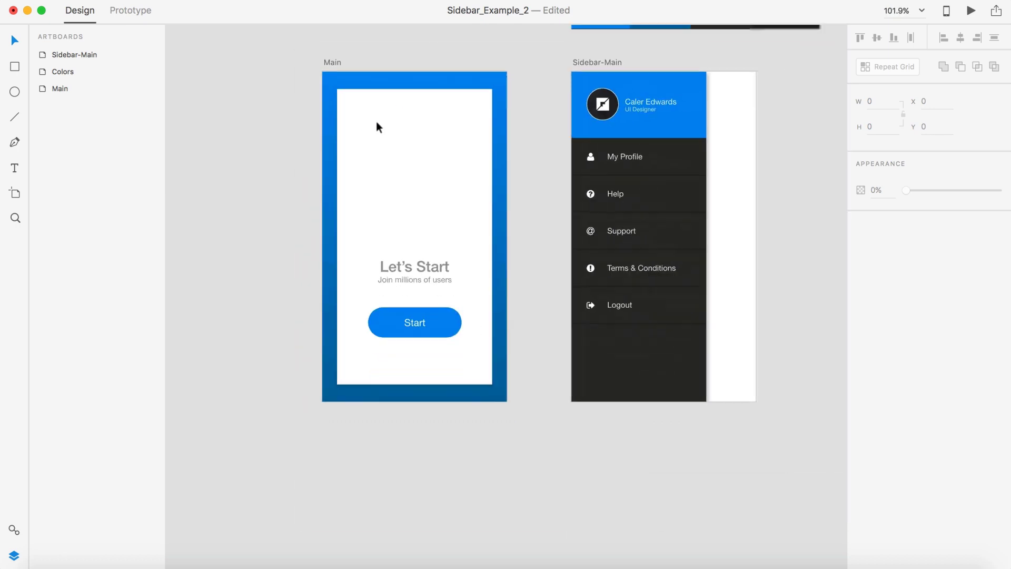
scroll(497, 148, "down", 5)
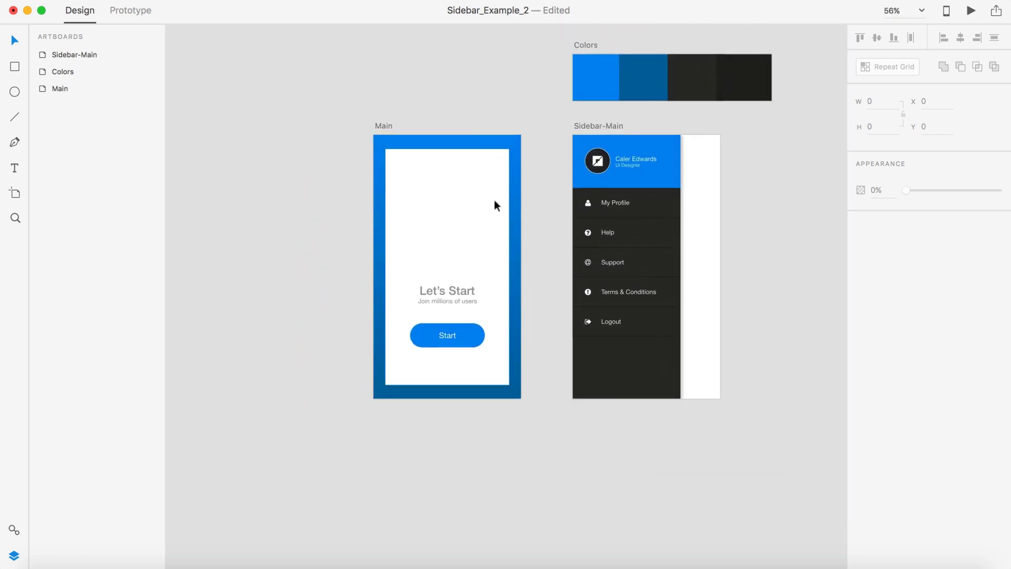
Draw a large bright-blue circle with no border and a drop shadow over Main's top
left_click(14, 92)
left_click_drag(325, 72, 564, 275)
key("v")
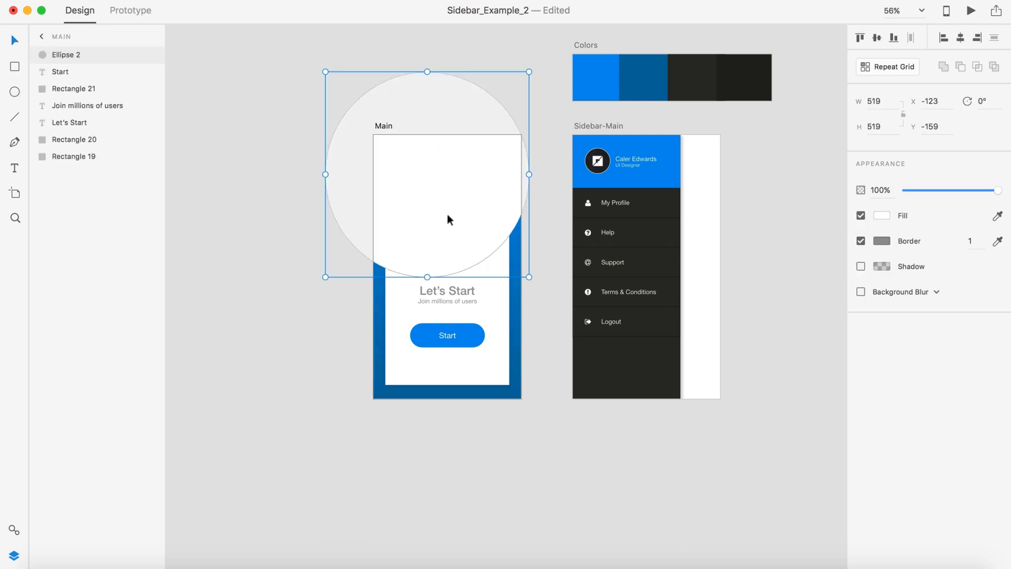
left_click_drag(447, 213, 460, 200)
left_click(996, 216)
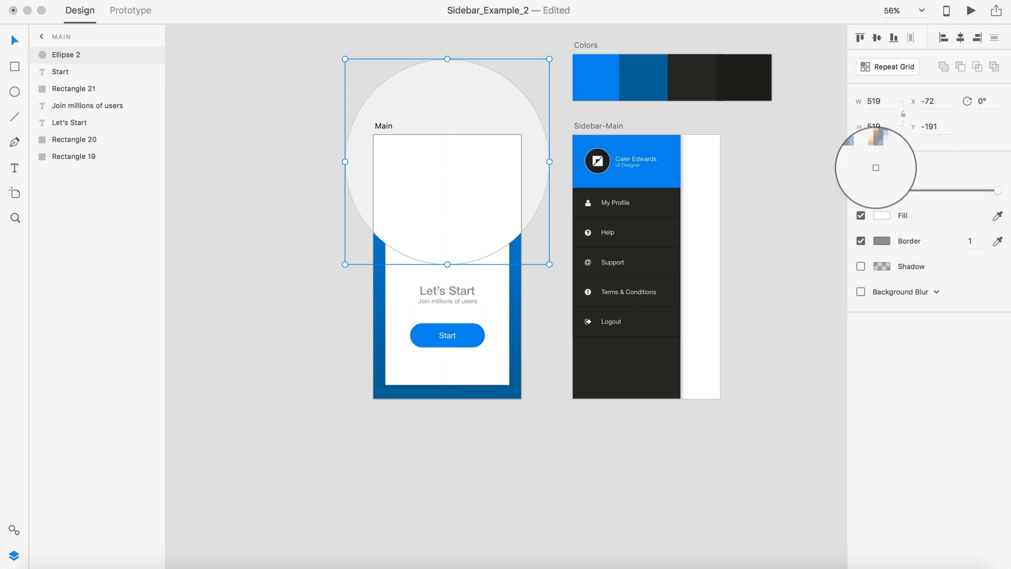
left_click(608, 76)
left_click(861, 241)
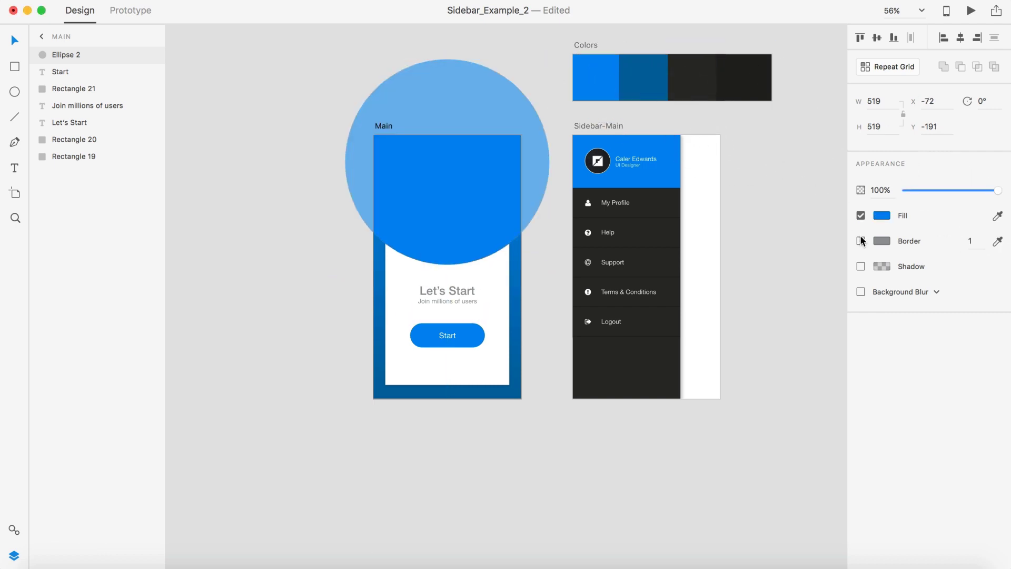
left_click(861, 267)
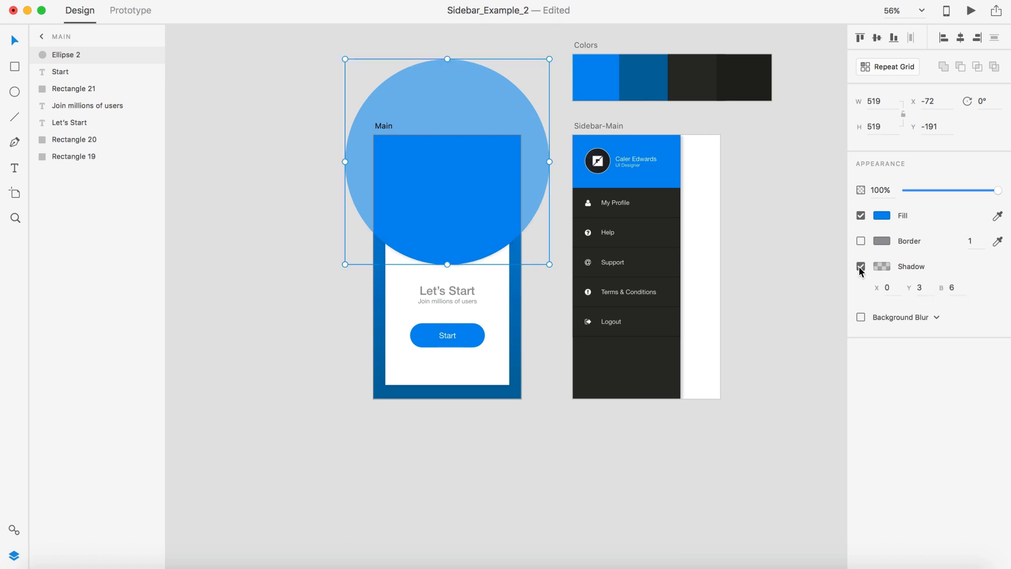
left_click(787, 323)
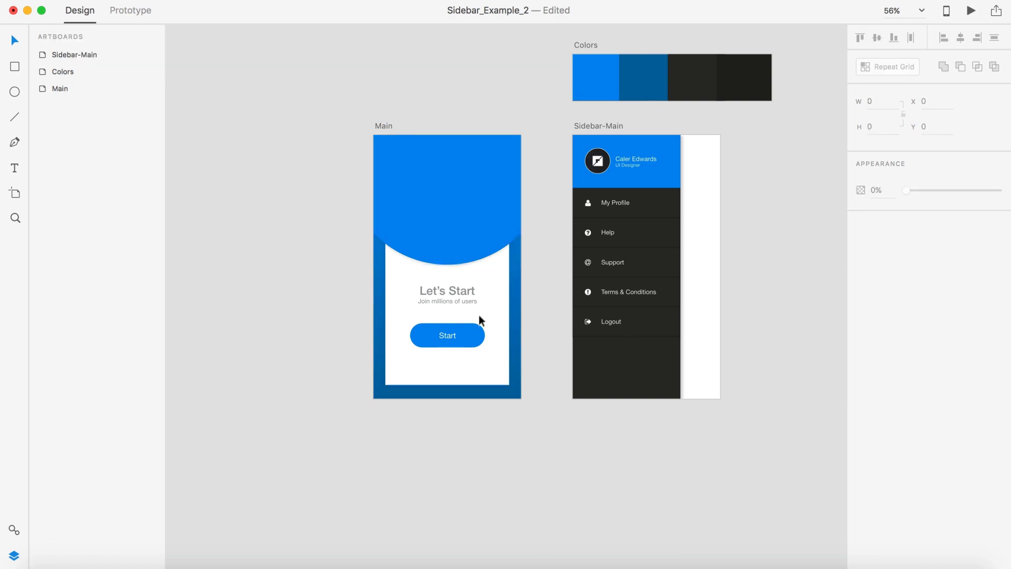
Add overlapping copies of the circle to the left and right, bringing the centre circle forward
scroll(478, 315, "up", 3)
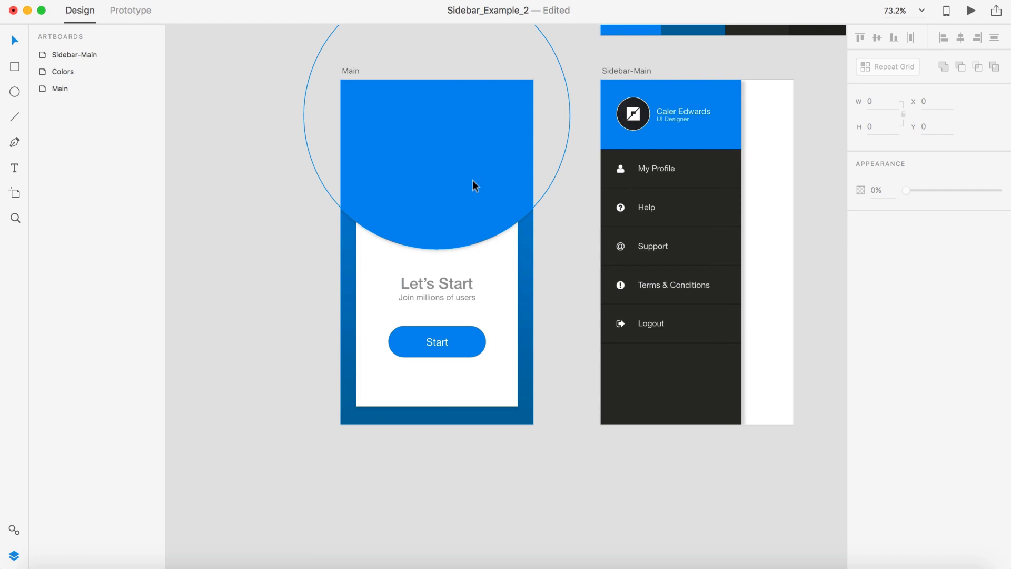
left_click_drag(473, 179, 341, 182)
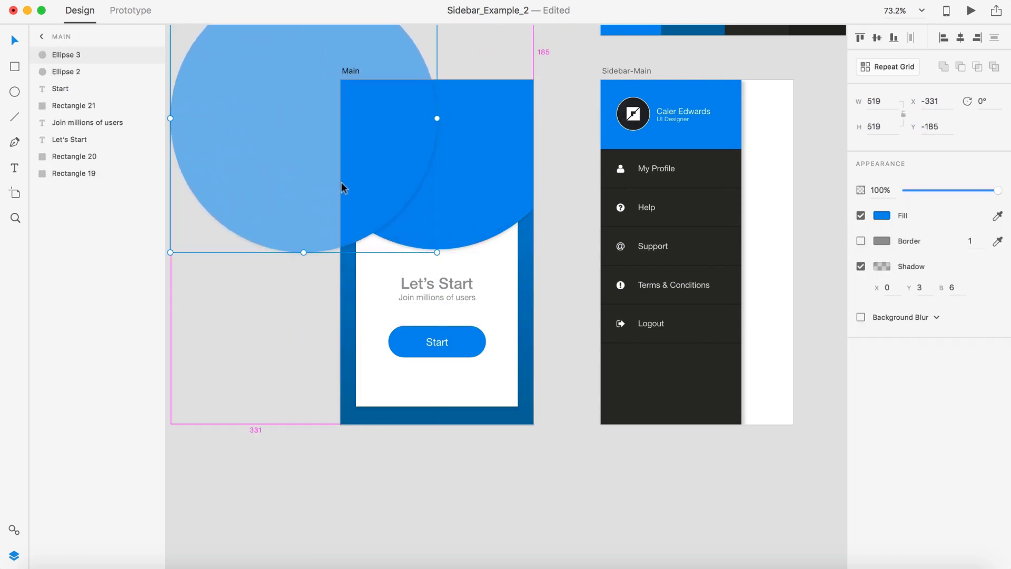
left_click_drag(278, 181, 615, 196)
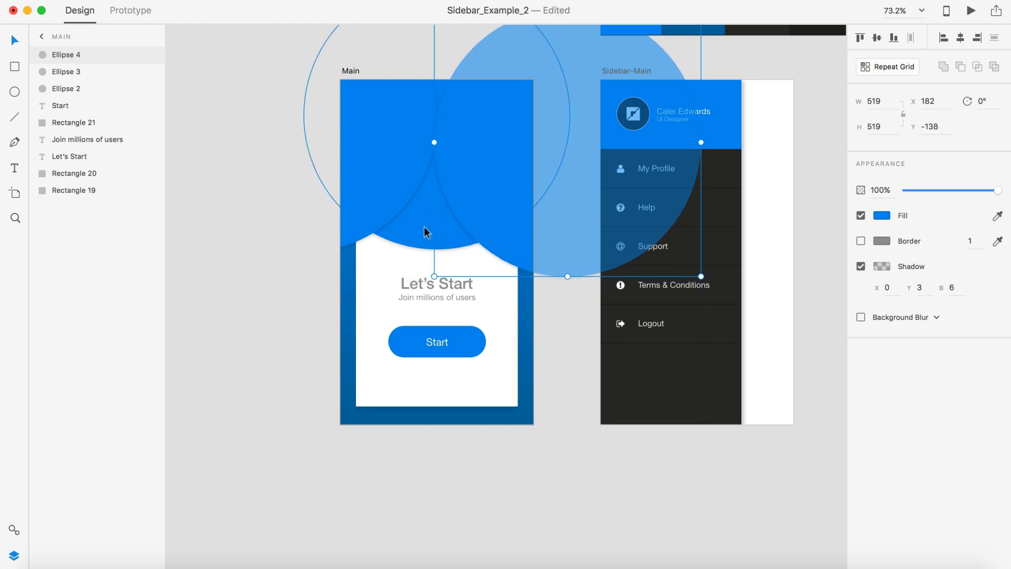
left_click(410, 229)
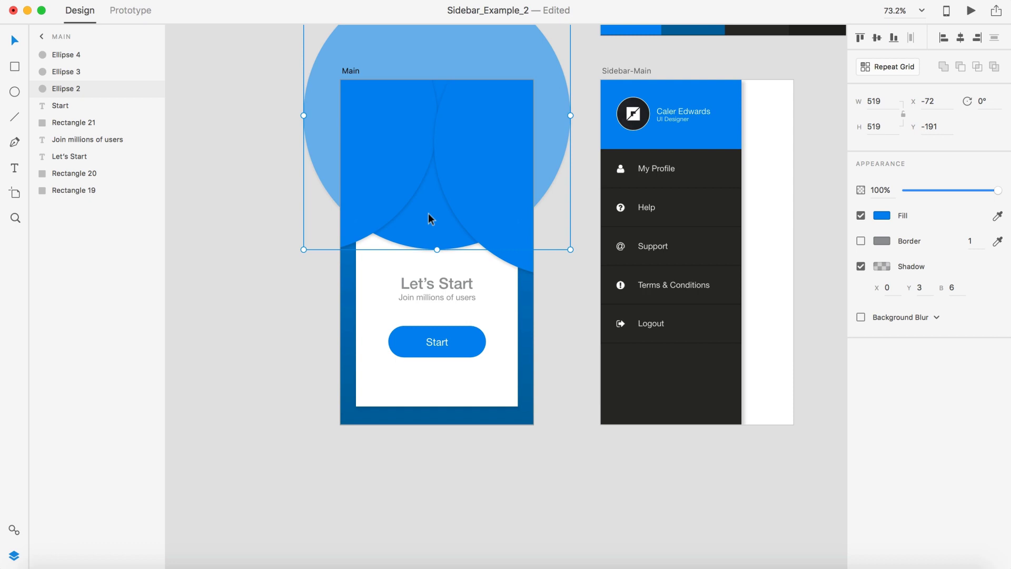
key("super+bracketright")
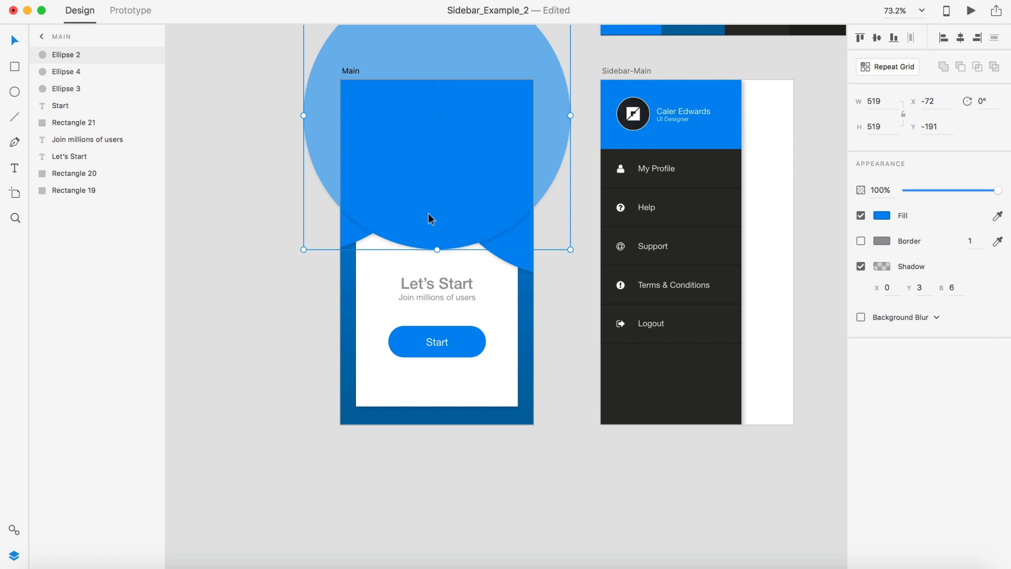
right_click(445, 185)
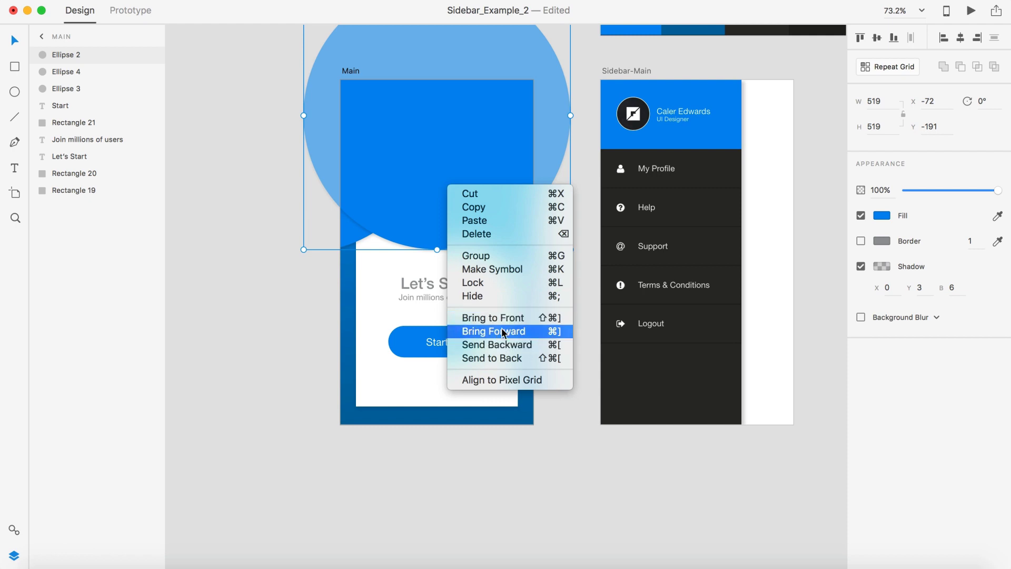
left_click(298, 261)
left_click(574, 369)
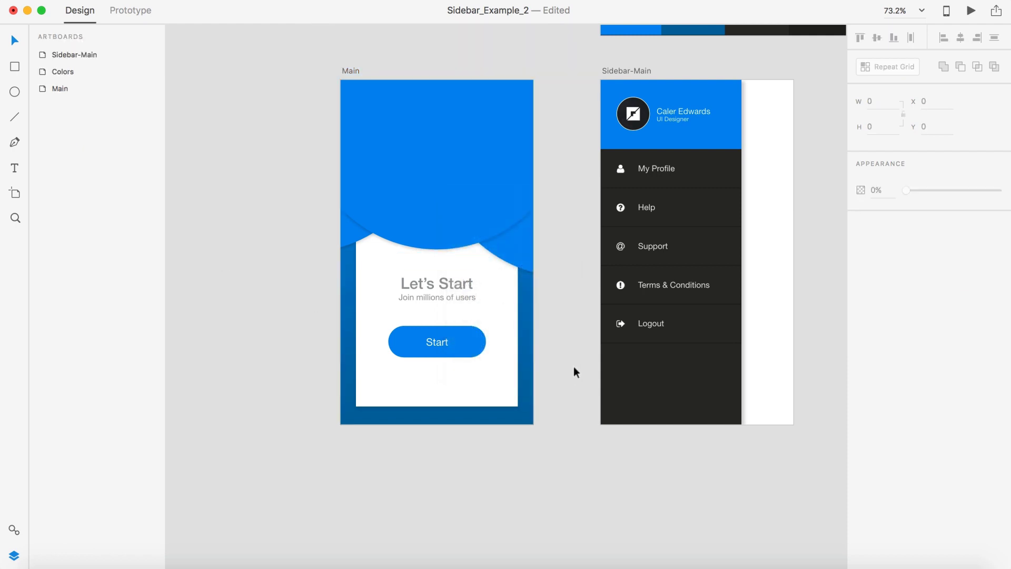
scroll(573, 368, "down", 2)
scroll(573, 365, "up", 1)
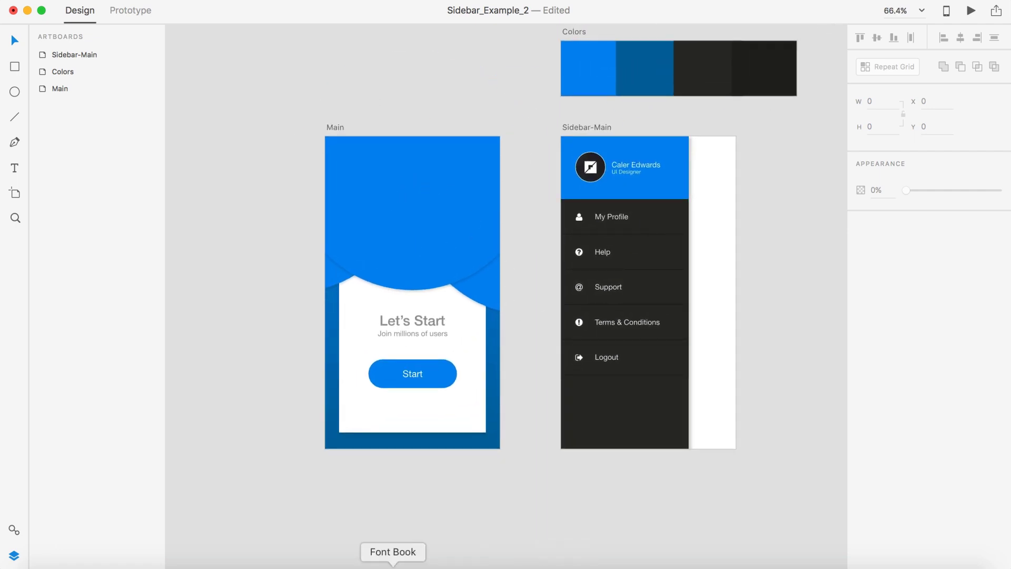
Drop Lock.png onto the design, then undo it after it filled the top circle
left_click(47, 566)
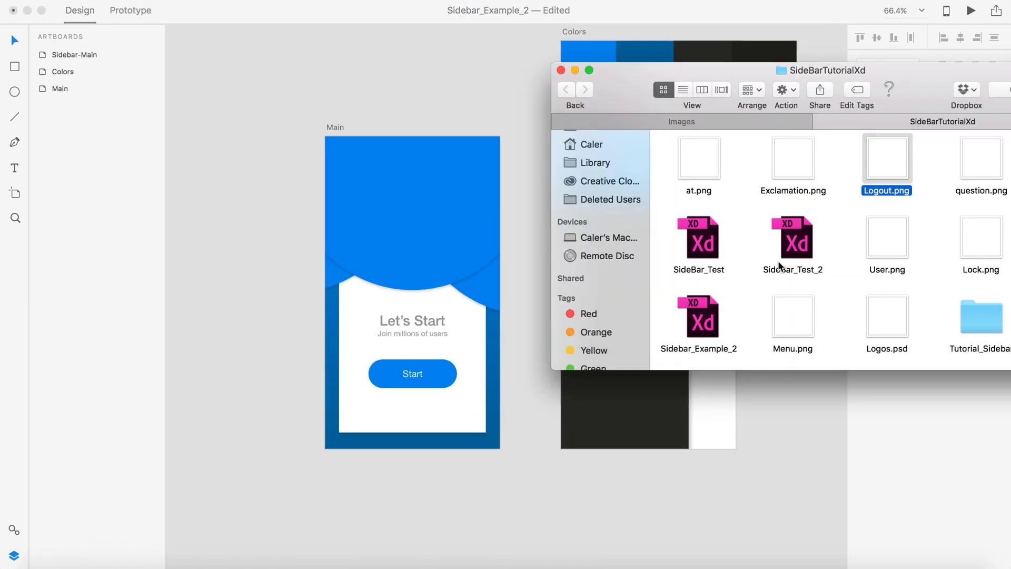
scroll(918, 277, "down", 1)
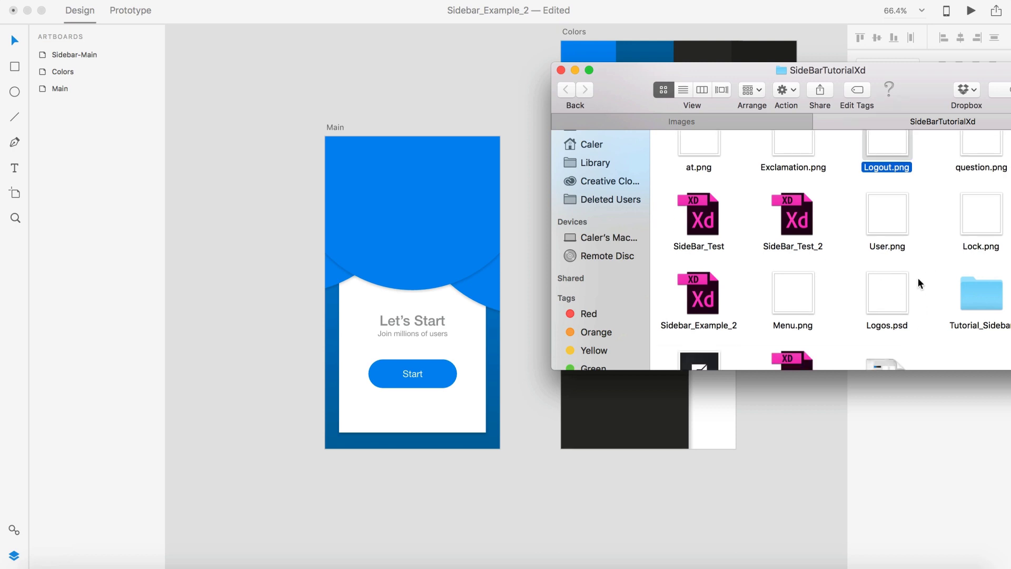
scroll(918, 277, "up", 1)
left_click_drag(981, 238, 416, 198)
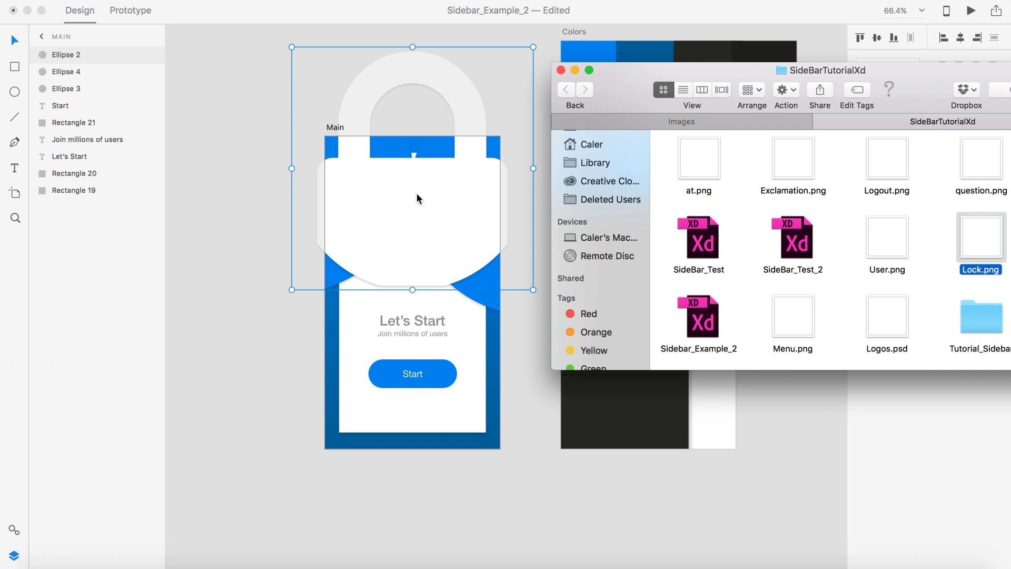
left_click(262, 276)
key("ctrl+z")
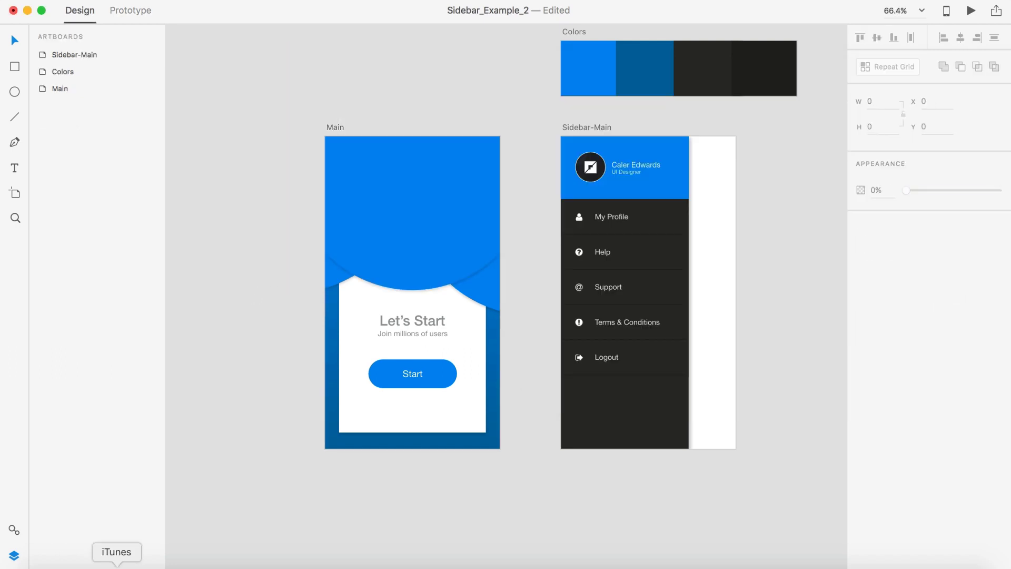
Place Lock.png on the canvas, scale it to 145×145 and centre it at Main's top
left_click(49, 557)
left_click_drag(981, 227, 264, 83)
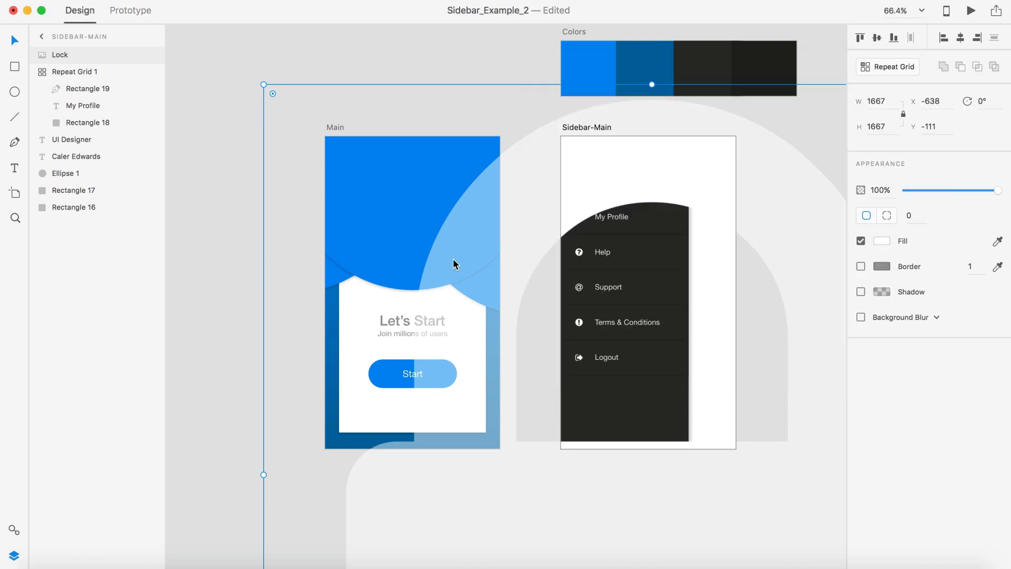
left_click_drag(453, 258, 627, 172)
key("alt")
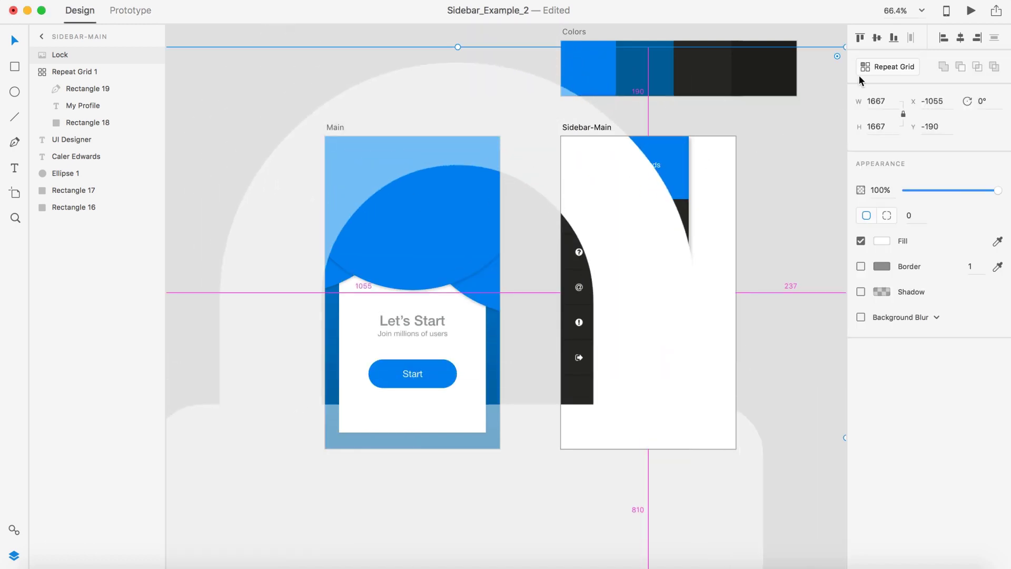
left_click_drag(843, 45, 504, 403)
left_click_drag(464, 443, 418, 202)
Add a white 'Lock' text label below the padlock
key("t")
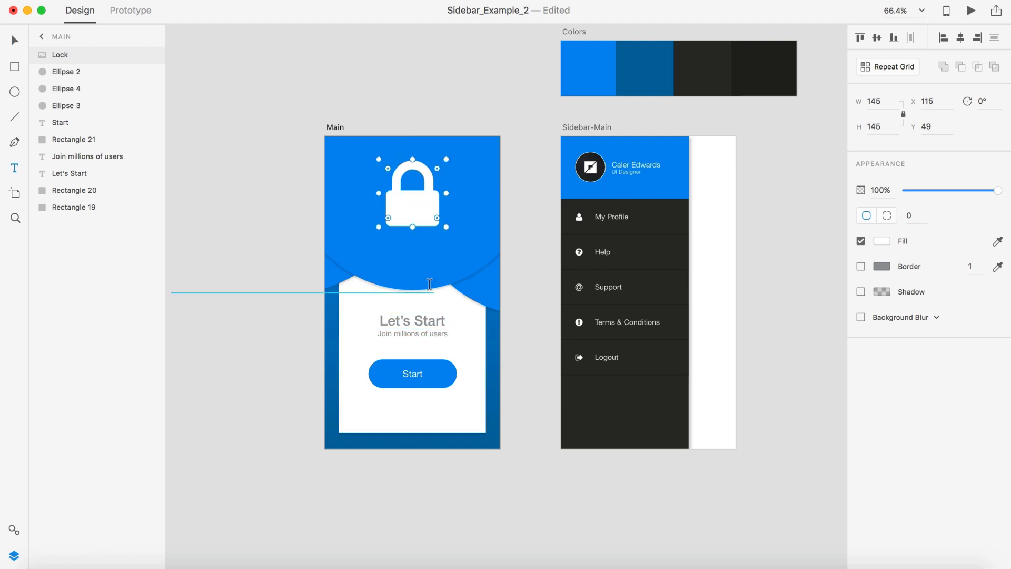
left_click(404, 263)
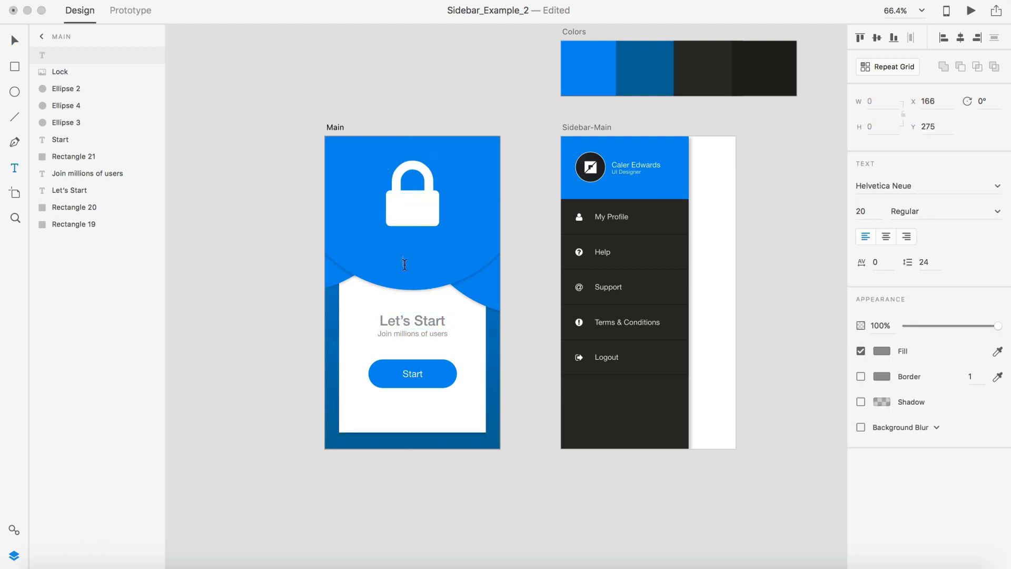
type("Lock")
key("super+a")
left_click(881, 351)
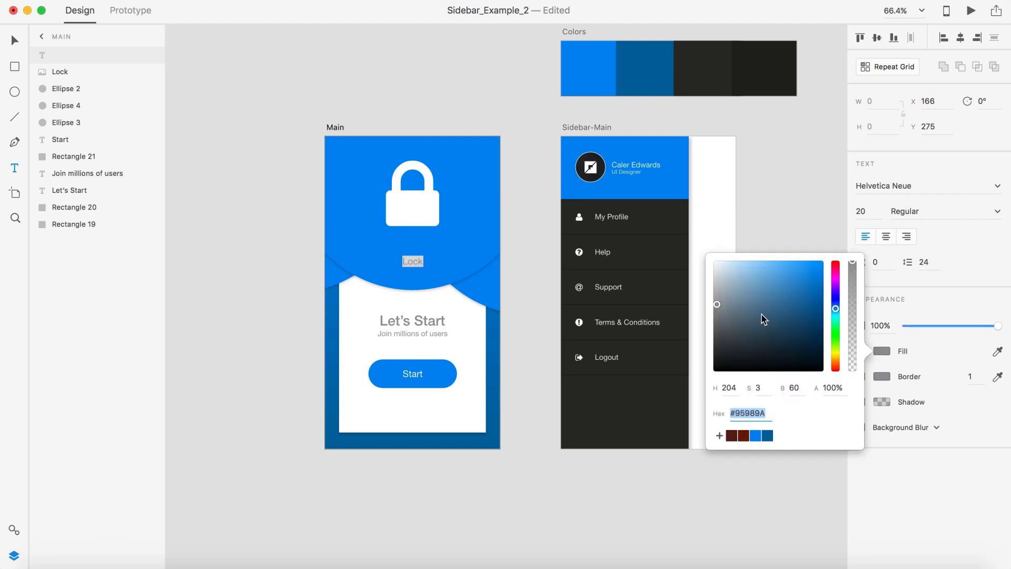
left_click_drag(763, 318, 715, 262)
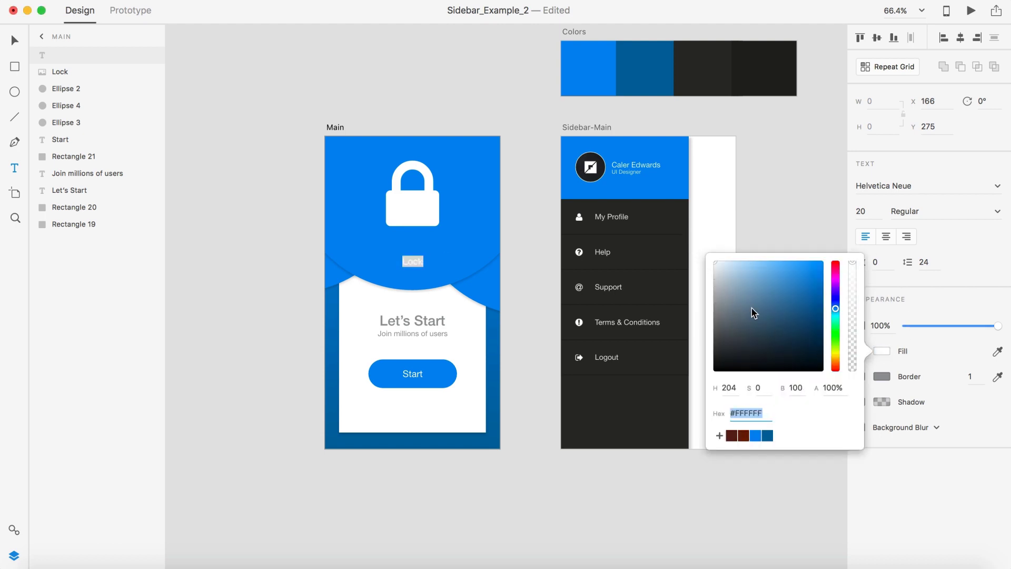
Set the Lock label to 36 pt bold
left_click(866, 213)
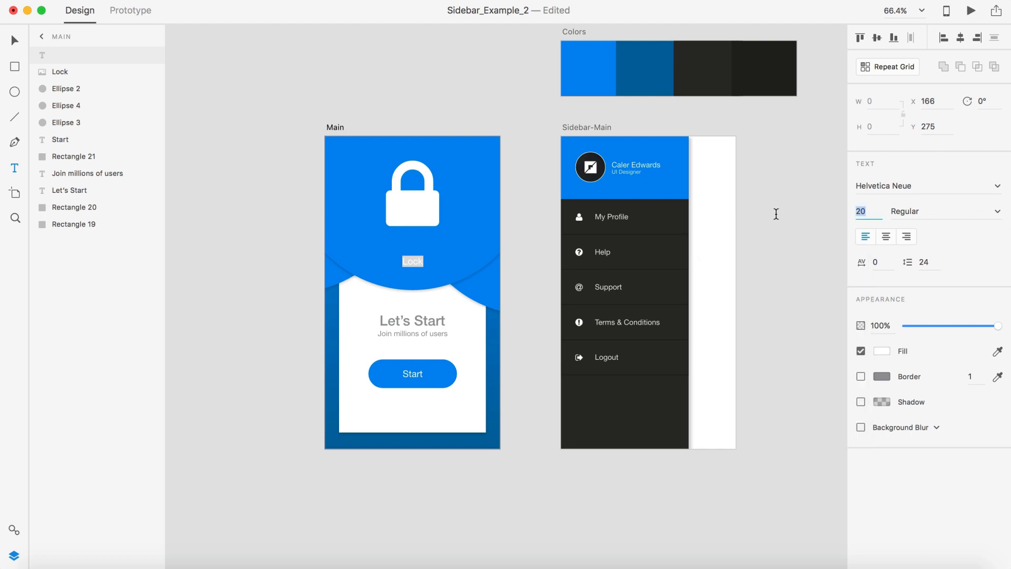
type("36")
key("Return")
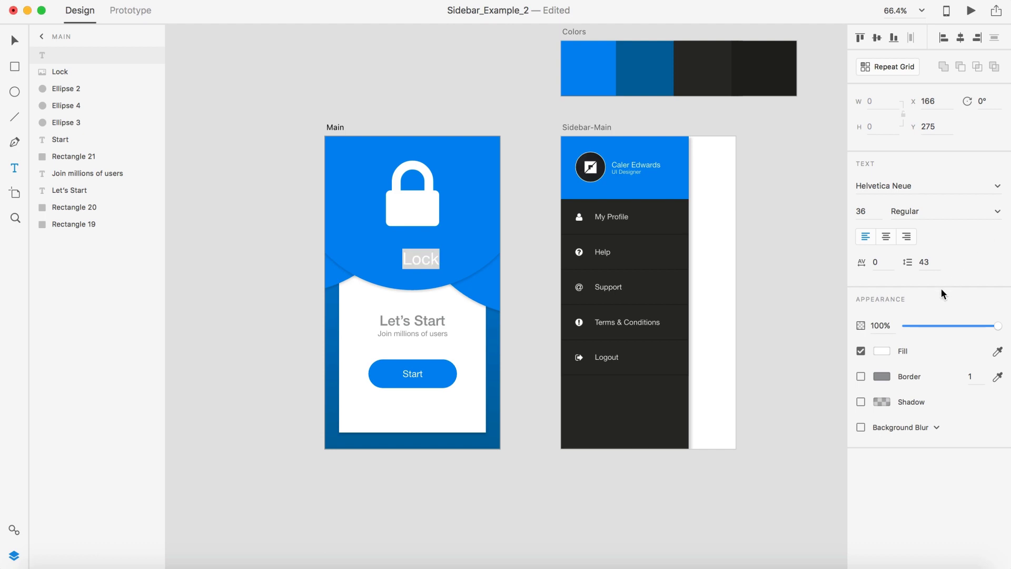
left_click(998, 212)
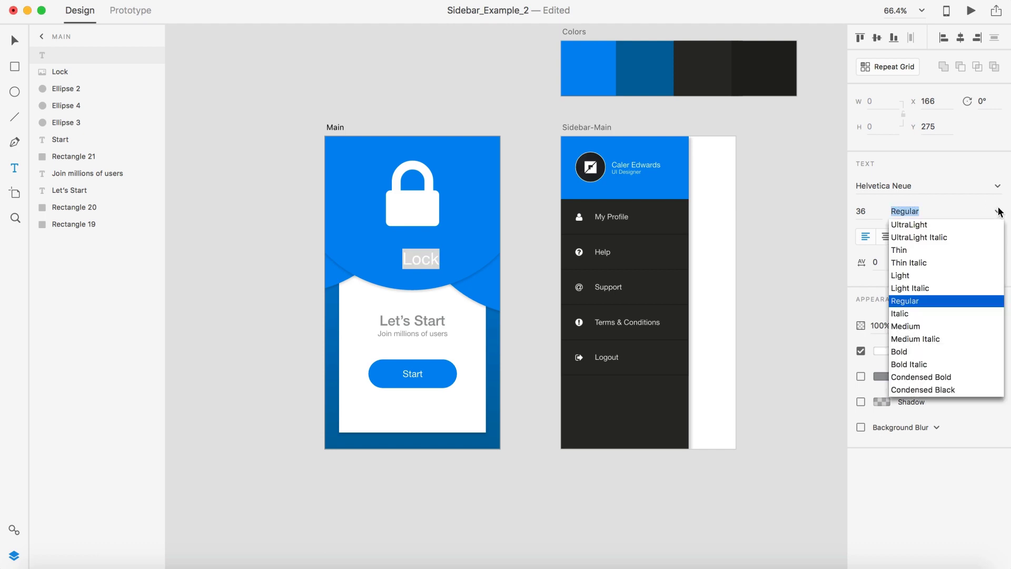
left_click(905, 352)
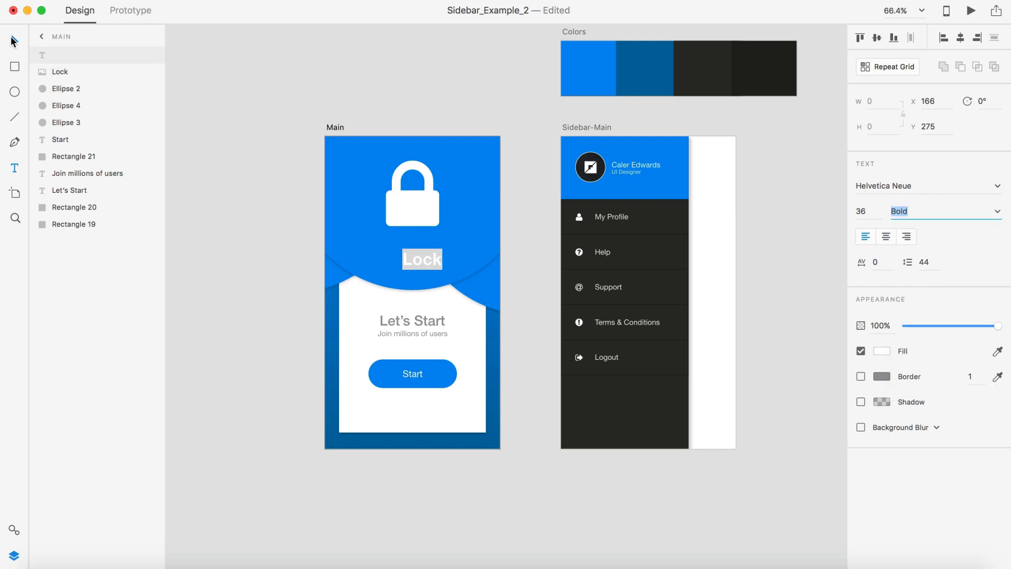
left_click(14, 40)
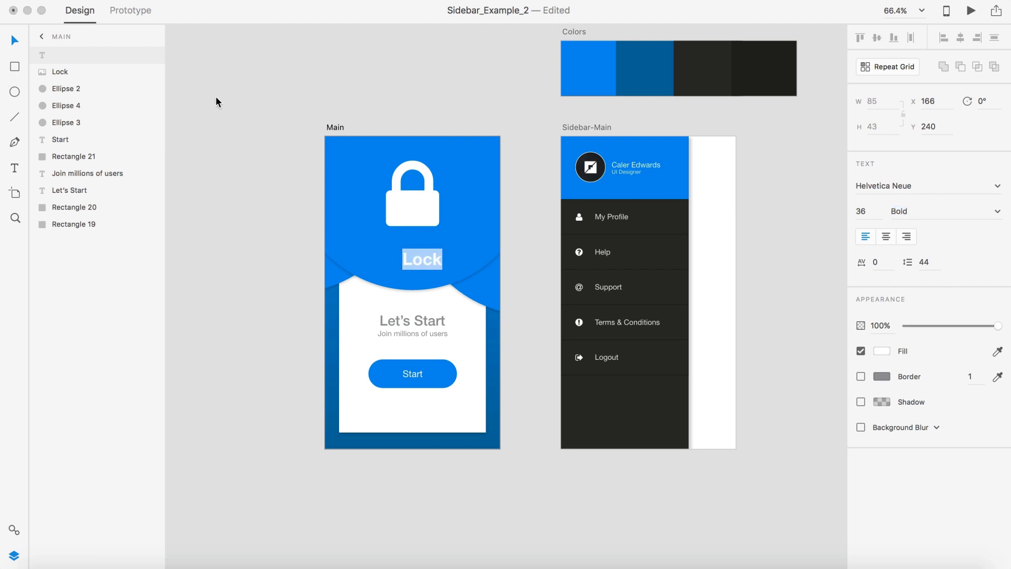
key("Escape")
Sit the label under the padlock, then shift the padlock and label down slightly
left_click_drag(421, 262, 422, 239)
left_click(213, 219)
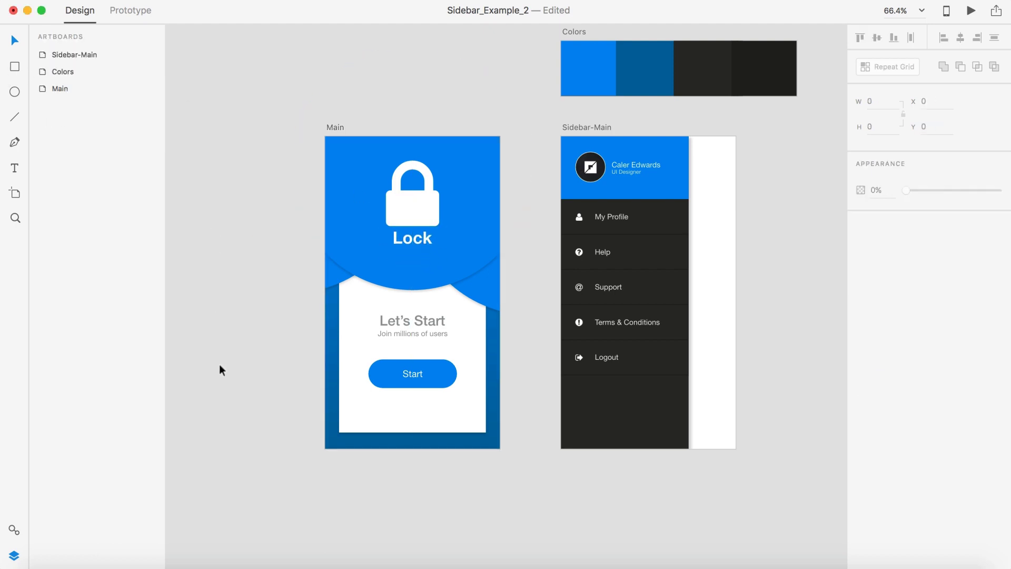
left_click(414, 212)
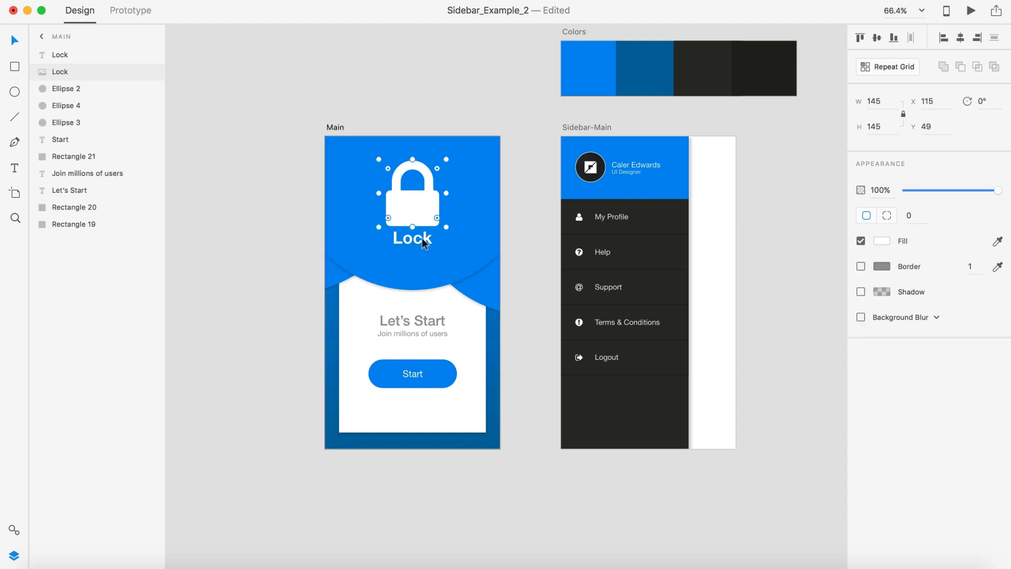
left_click(423, 244, "shift")
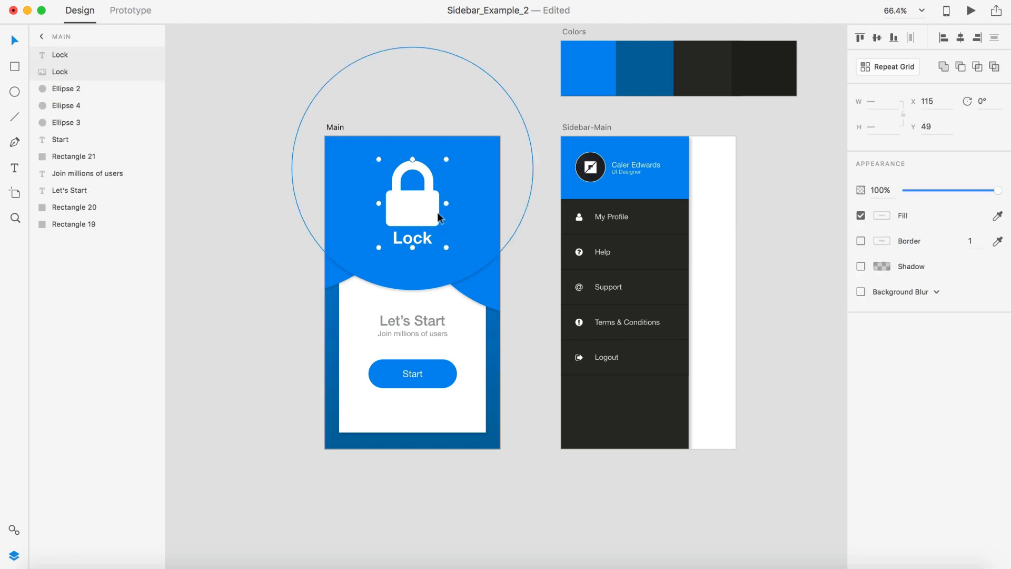
left_click_drag(420, 198, 420, 208)
left_click(231, 222)
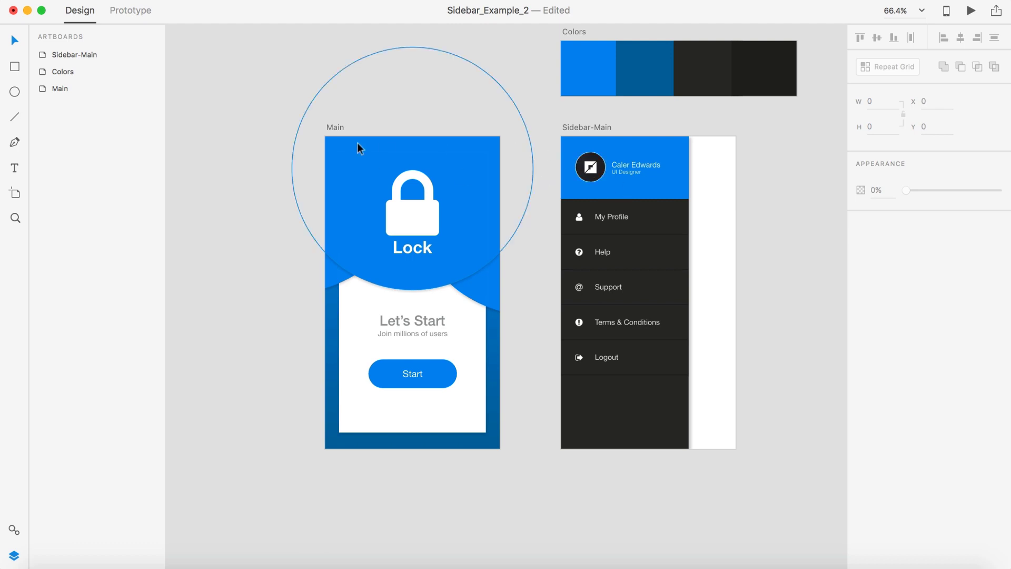
Place Menu.png in the design and scale it down to icon size
left_click(16, 551)
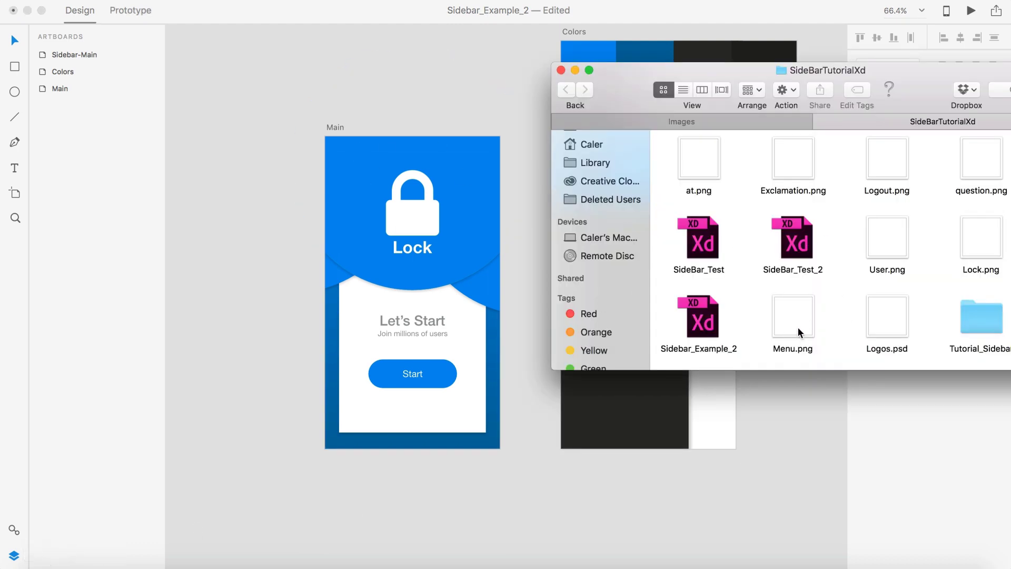
left_click_drag(798, 327, 257, 112)
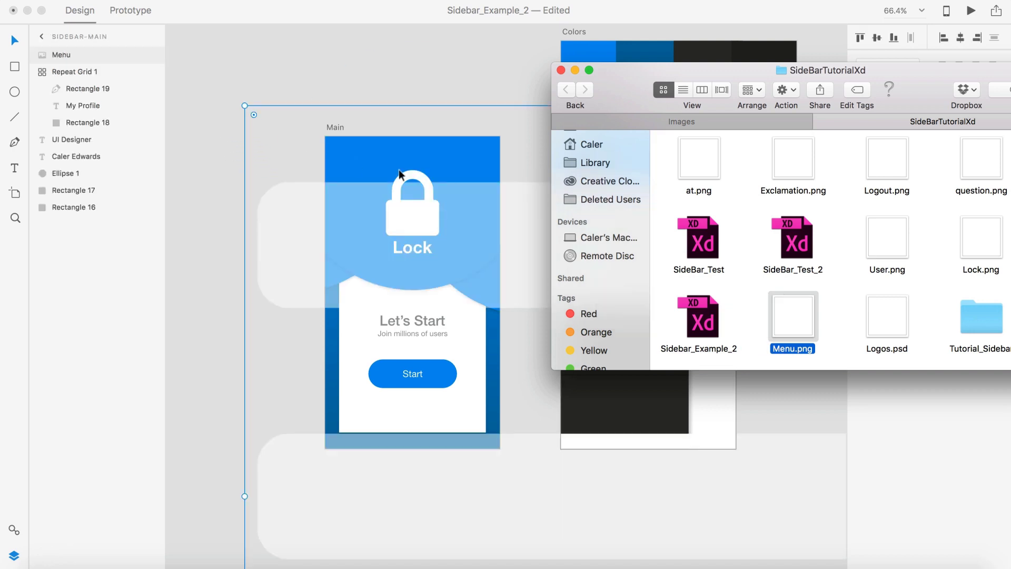
left_click(501, 52)
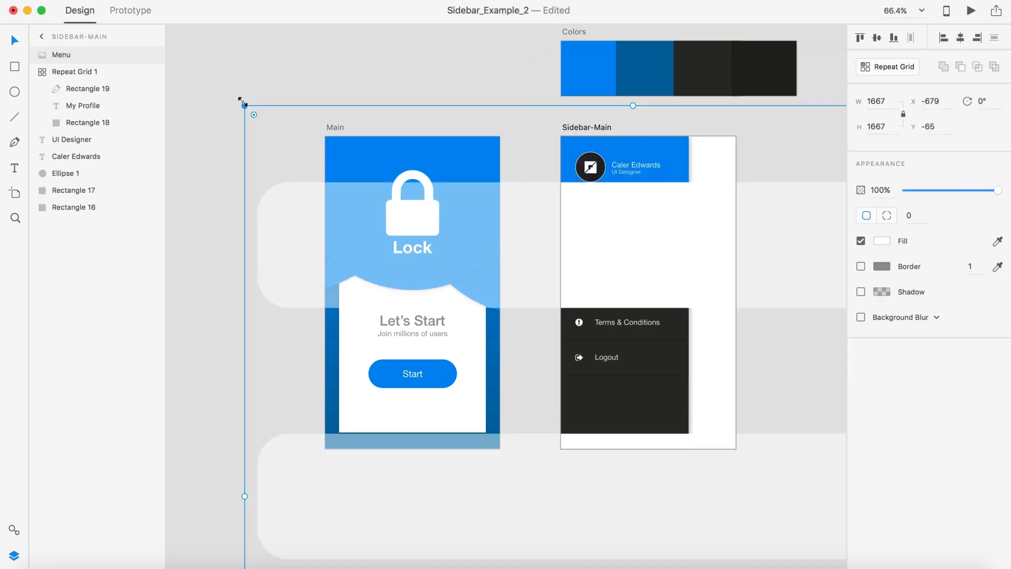
left_click_drag(241, 99, 609, 469)
left_click_drag(686, 514, 233, 68)
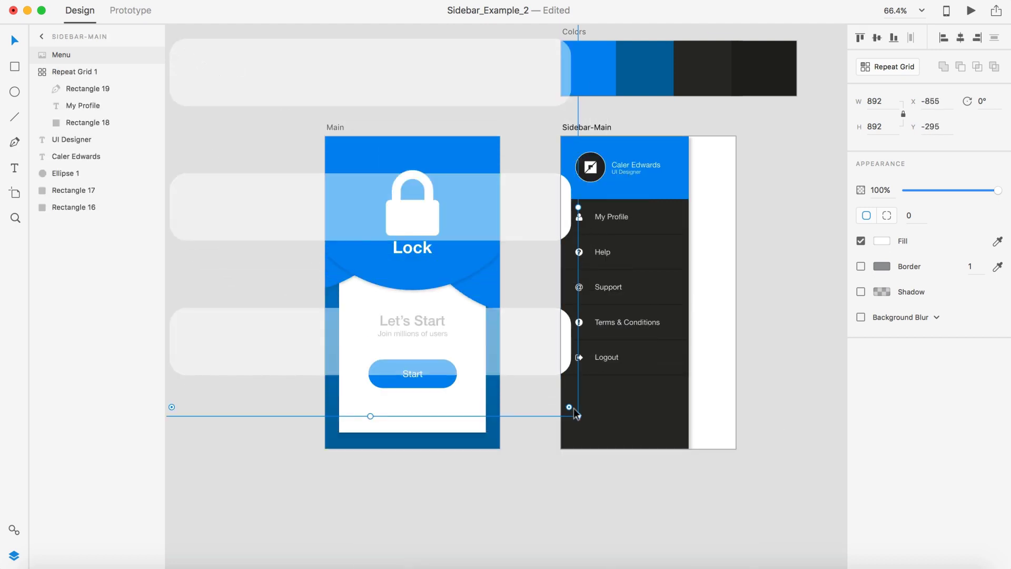
left_click_drag(577, 416, 376, 217)
Move the 34×34 hamburger icon to the Main screen's top-left corner
key("Escape")
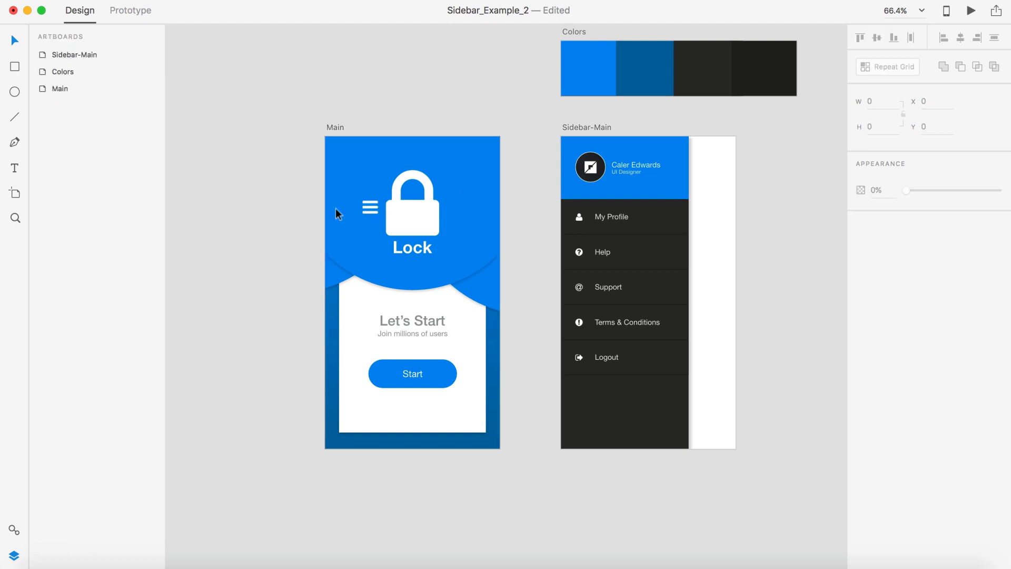
scroll(336, 204, "up", 5)
left_click_drag(386, 210, 350, 101)
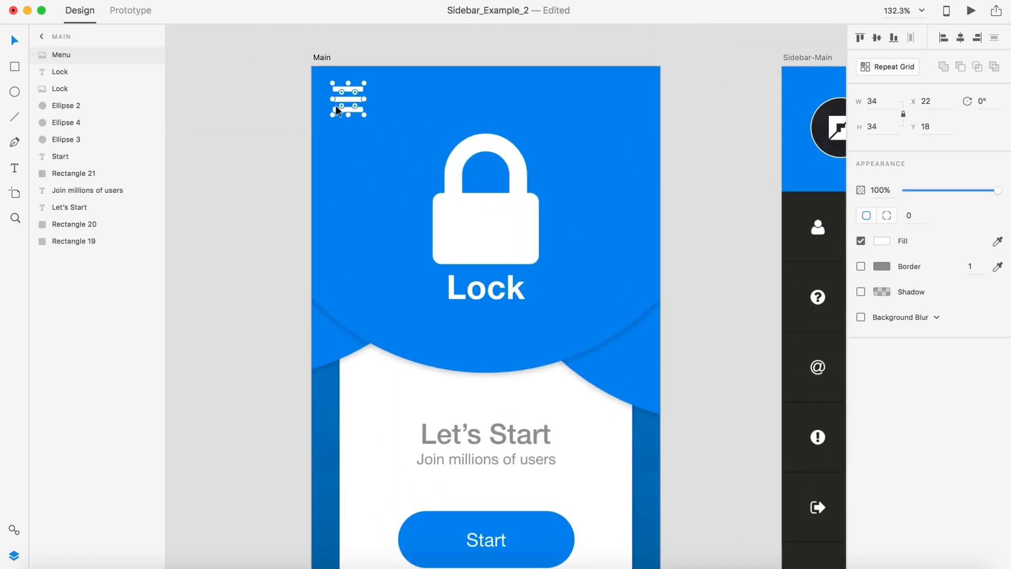
left_click(218, 147)
scroll(218, 146, "down", 5)
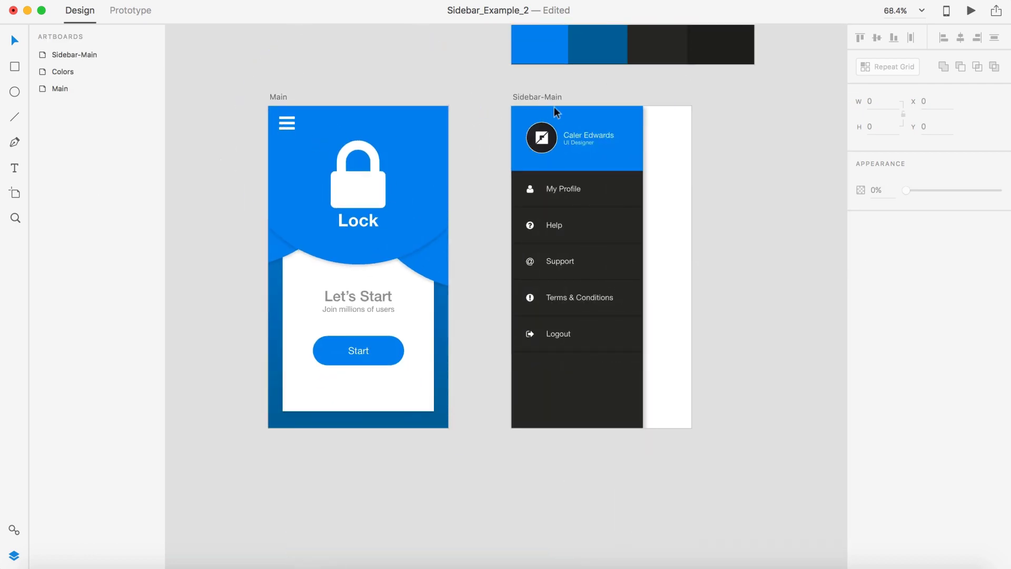
Copy all Main screen elements into Sidebar-Main and group them
scroll(493, 294, "down", 1)
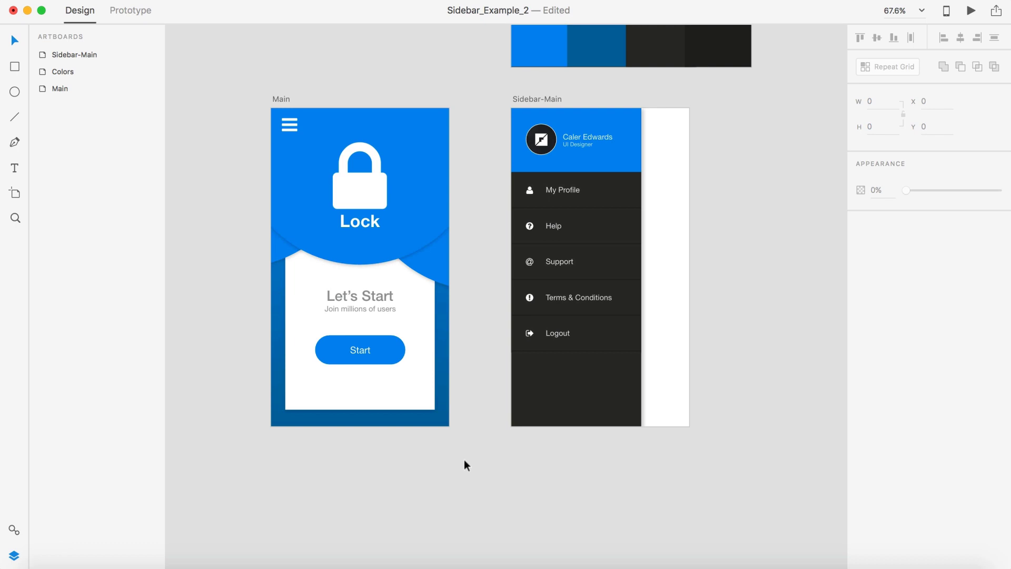
left_click_drag(465, 462, 246, 103)
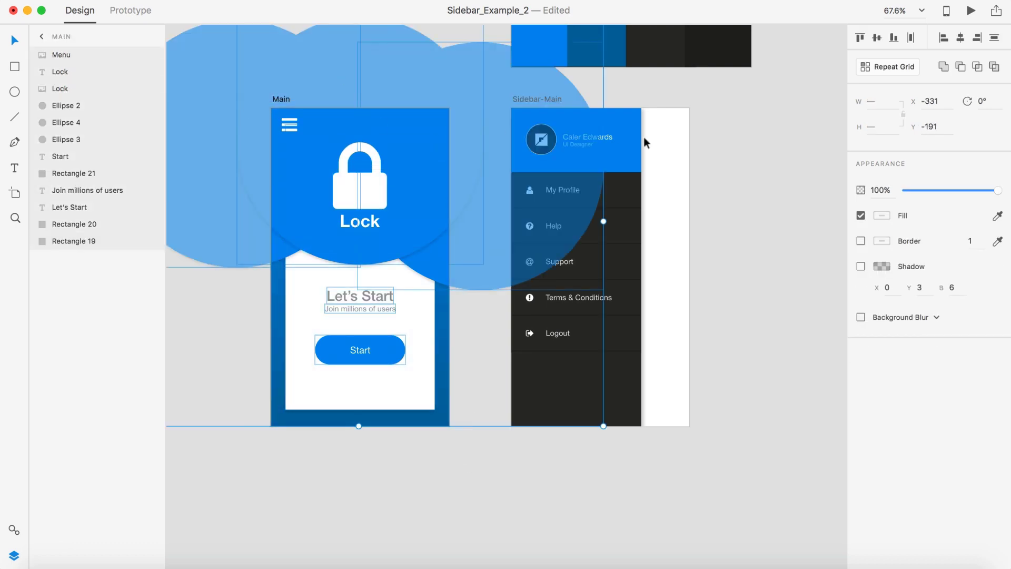
left_click(668, 191)
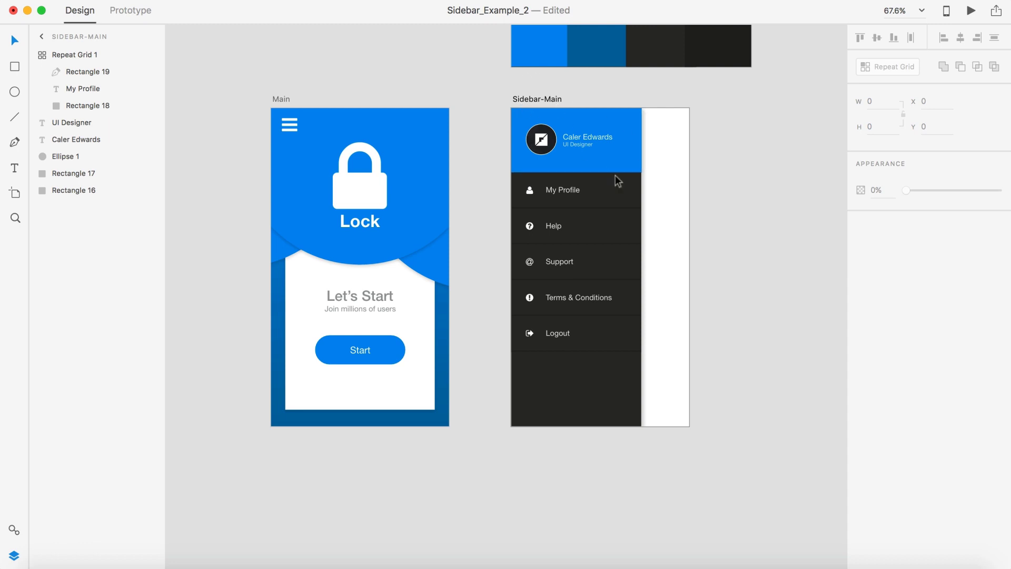
key("super+v")
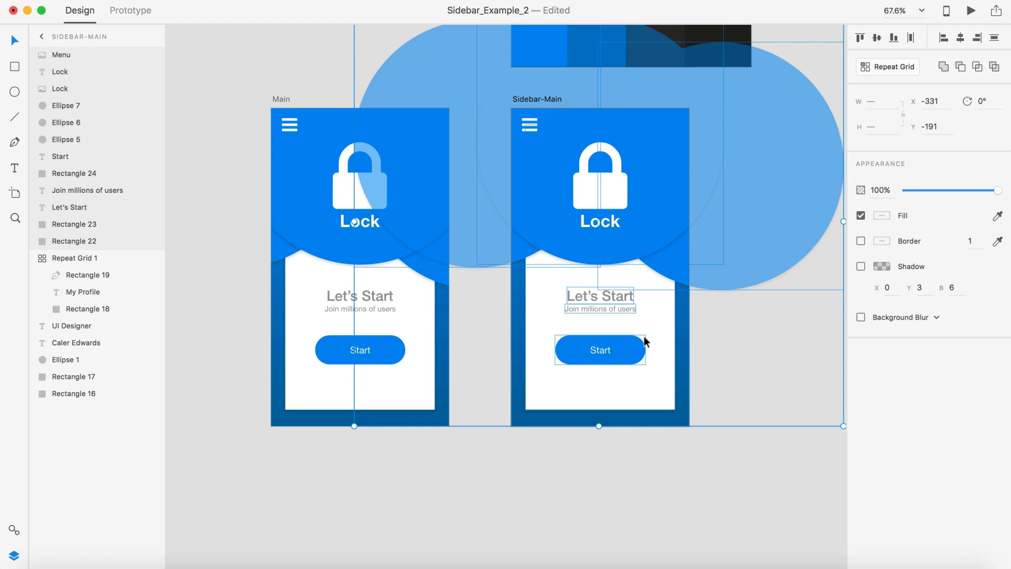
key("super+g")
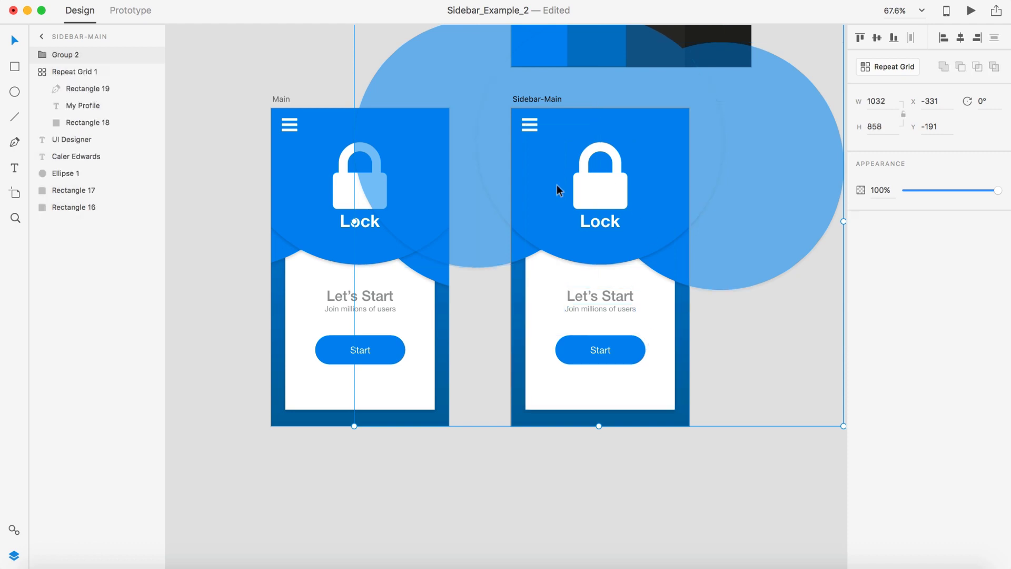
Send the grouped Main copy behind the dark sidebar and shift it right so it peeks out
right_click(582, 314)
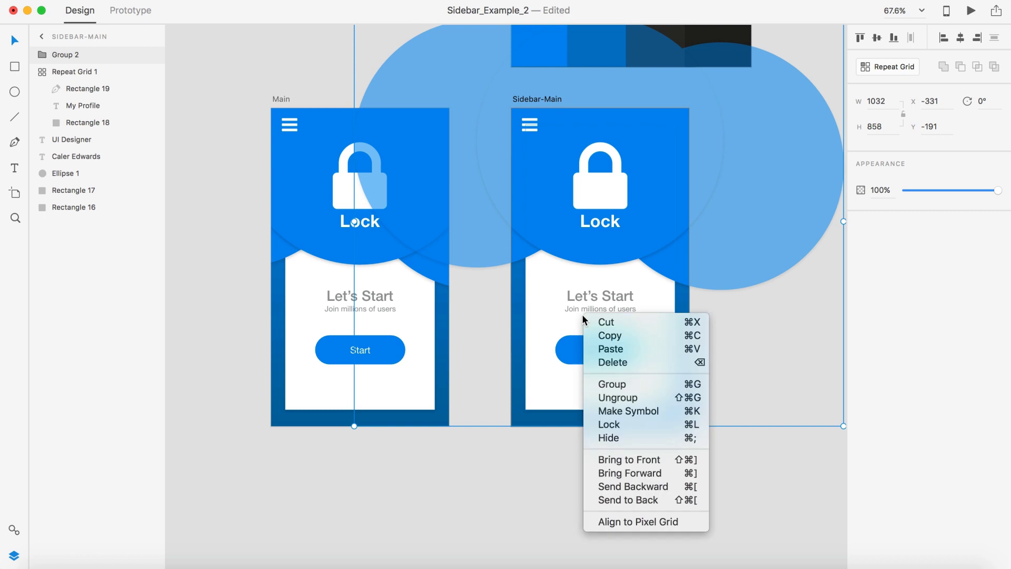
left_click(655, 500)
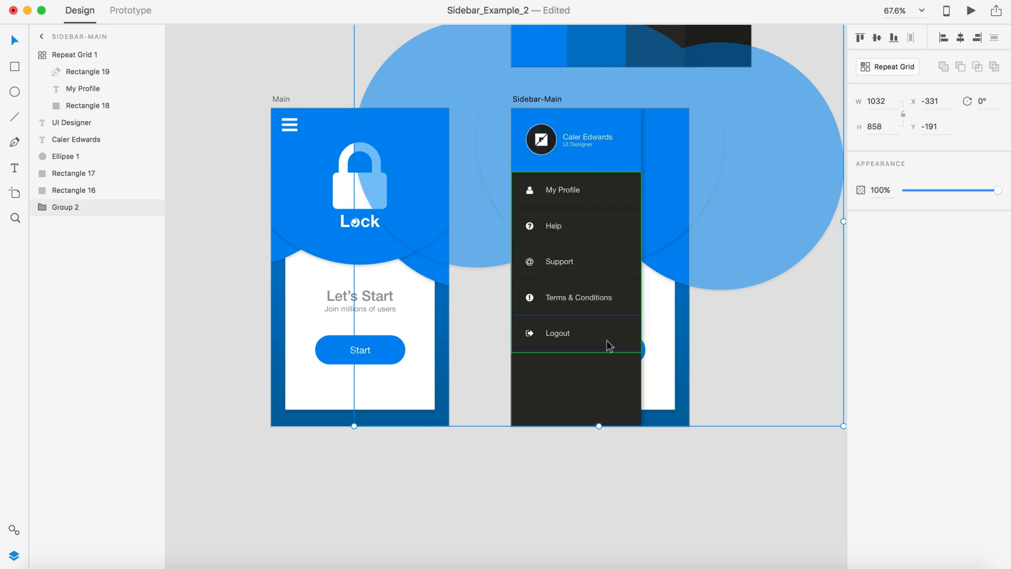
scroll(665, 465, "right", 2)
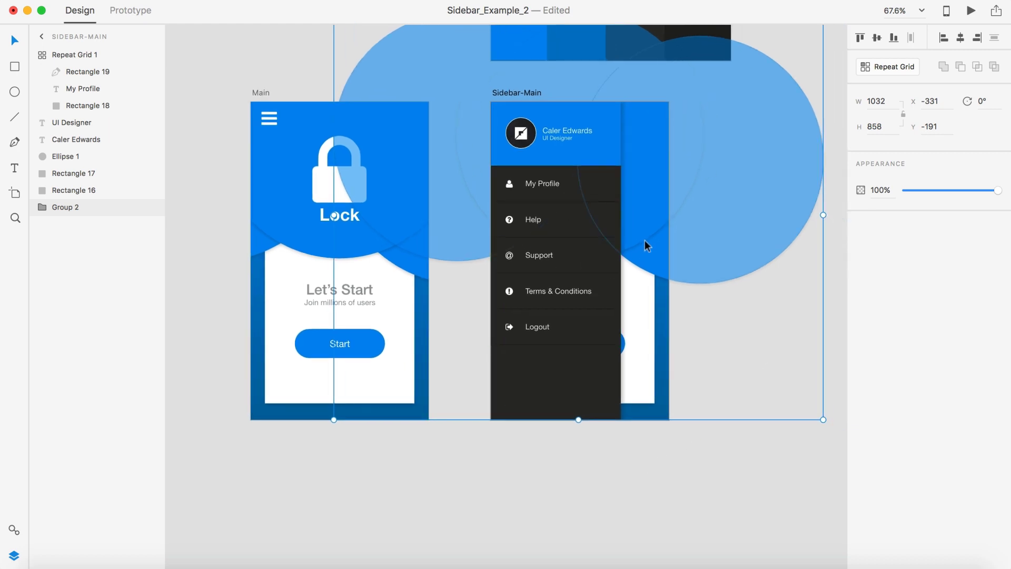
left_click_drag(645, 240, 708, 239)
left_click_drag(635, 241, 697, 241)
scroll(697, 246, "up", 5)
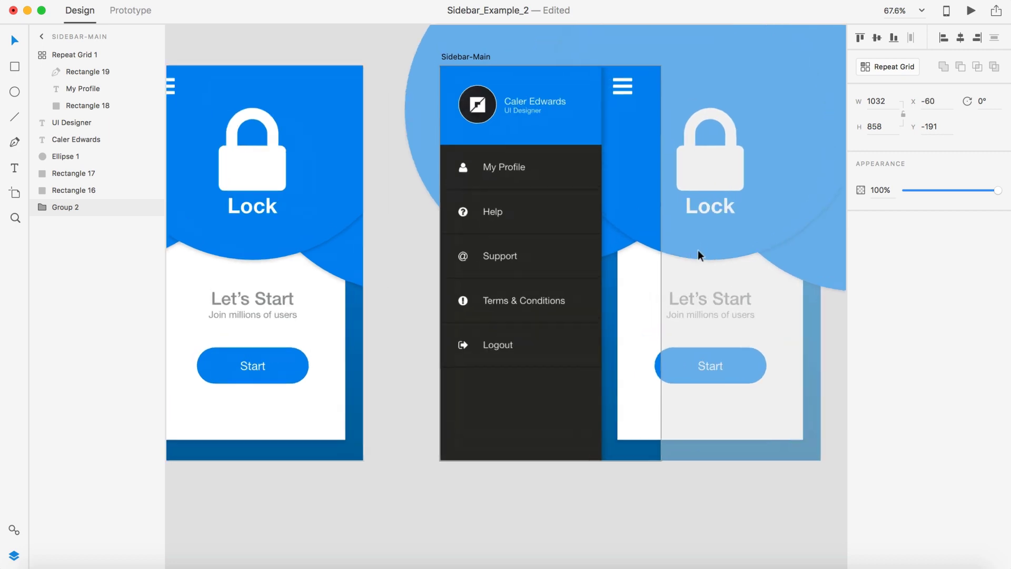
scroll(698, 252, "down", 3)
key("Right")
key("Right")
key("Right")
key("Right")
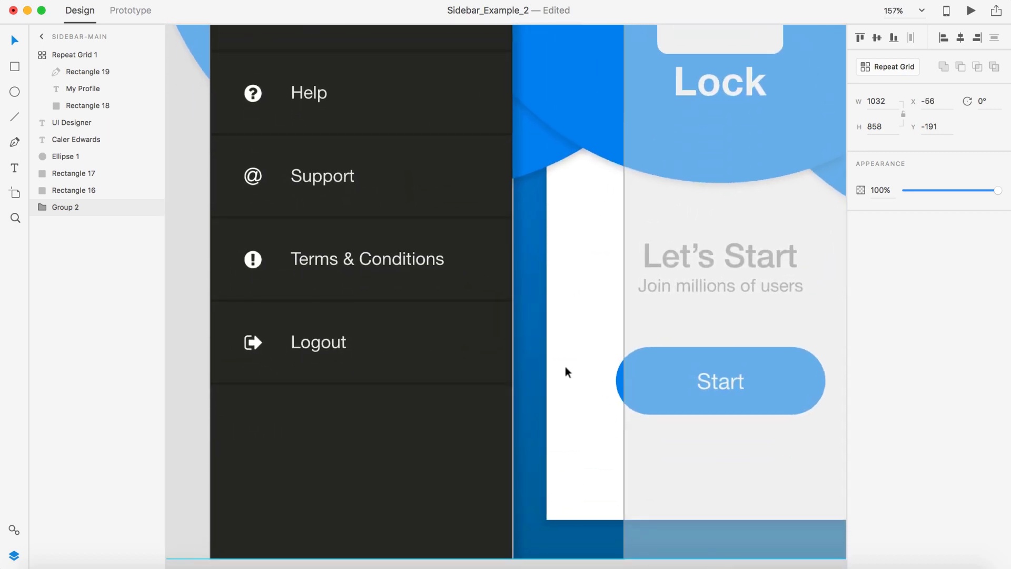
key("Left")
key("Left")
scroll(562, 368, "down", 5)
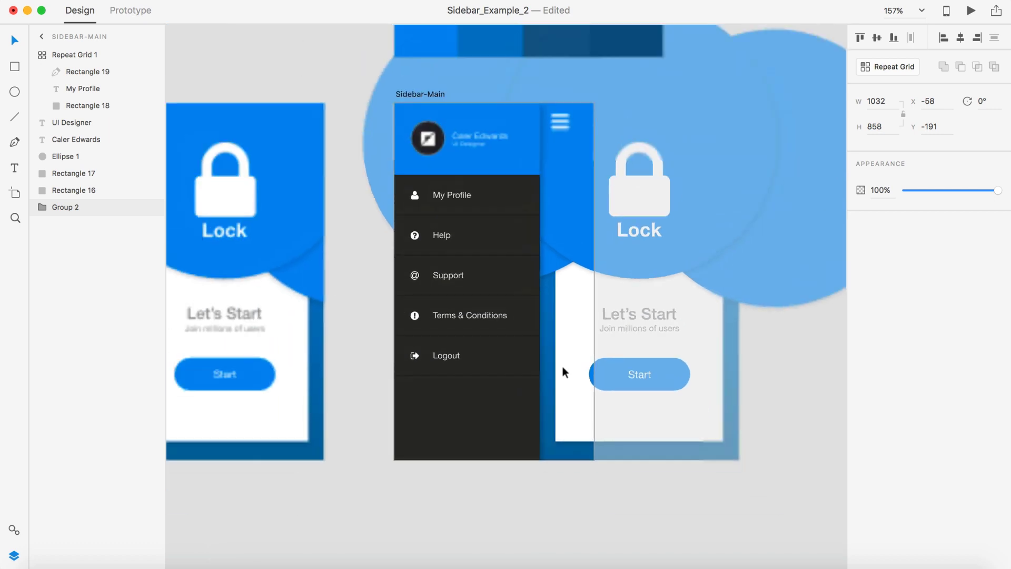
left_click(470, 513)
Fit all artboards in view and look over the Sidebar-Main layout
key("super+0")
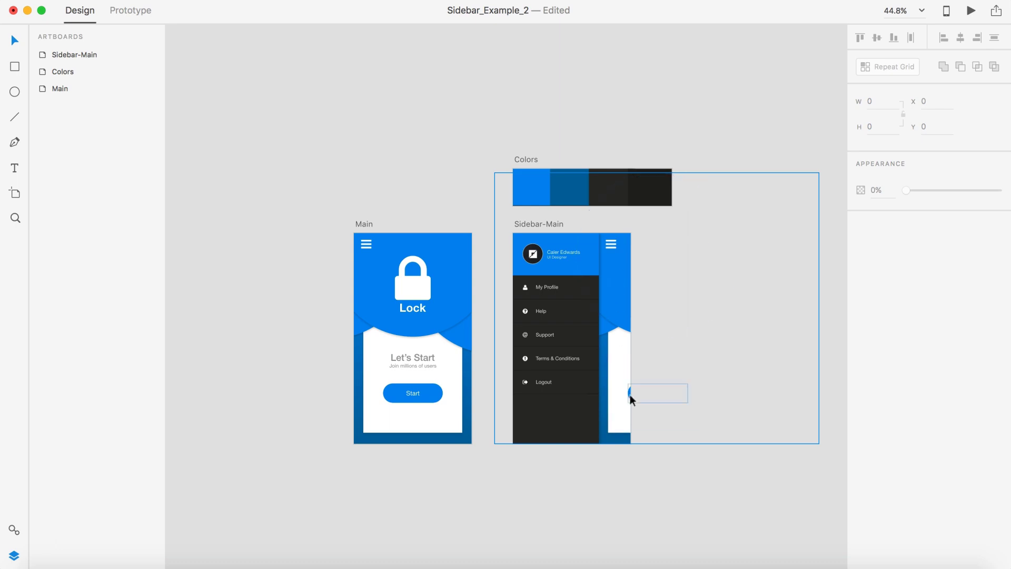
scroll(713, 353, "up", 5)
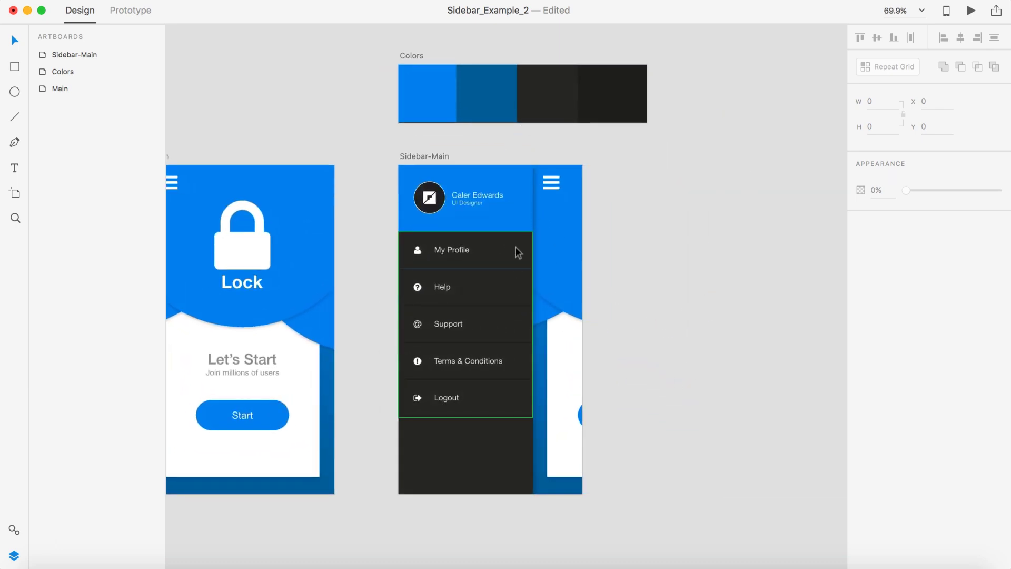
scroll(533, 206, "up", 5)
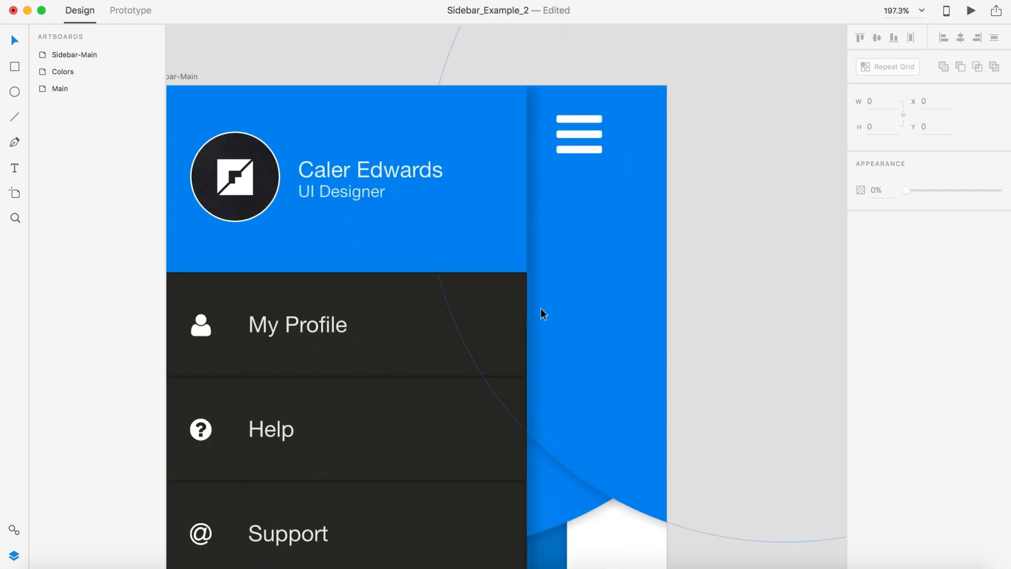
scroll(538, 330, "down", 3)
scroll(538, 336, "down", 3)
scroll(602, 332, "down", 3)
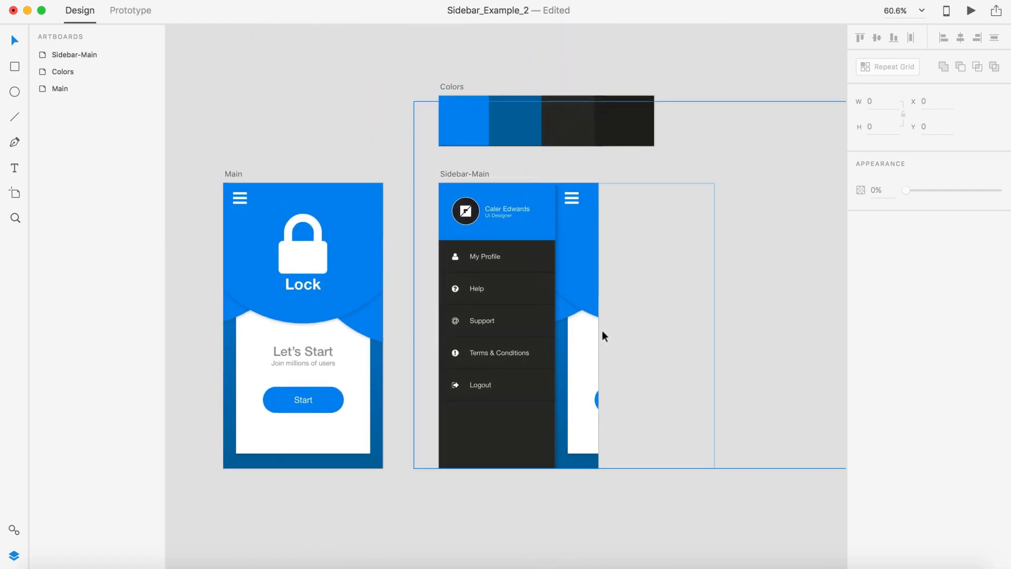
scroll(674, 327, "left", 2)
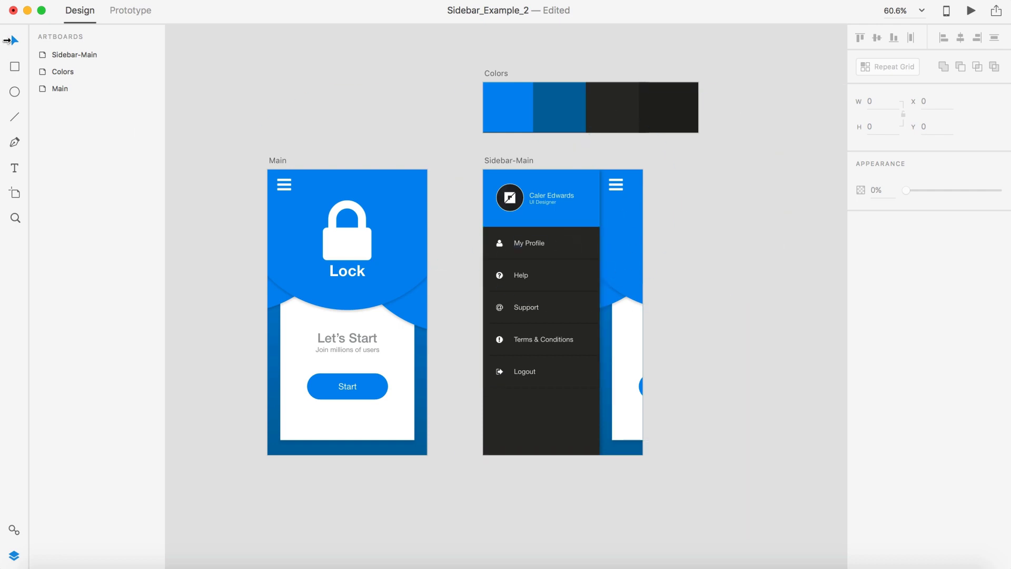
Draw an unfilled, borderless rectangle over Sidebar-Main's exposed right strip
left_click(15, 67)
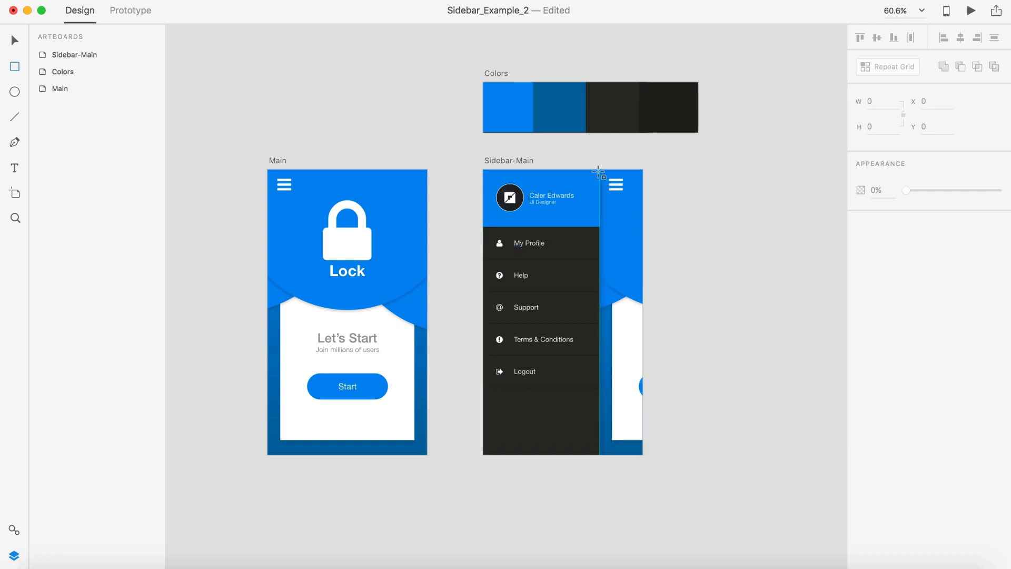
mouse_move(600, 170)
left_mouse_down()
mouse_move(643, 316)
mouse_move(642, 455)
left_mouse_up()
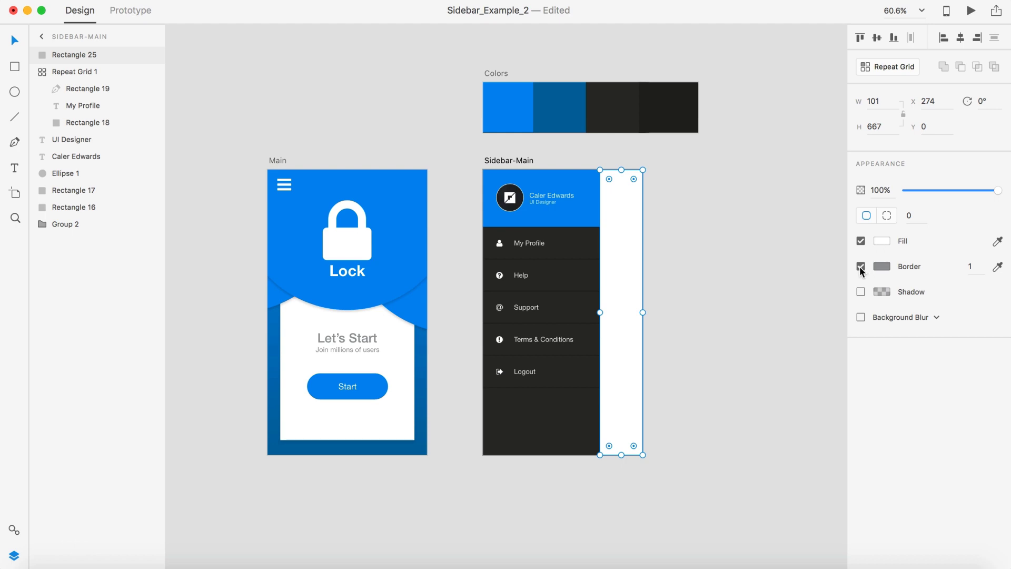
left_click(860, 266)
left_click(861, 241)
Rename the rectangle layer to 'Close Button'
double_click(79, 55)
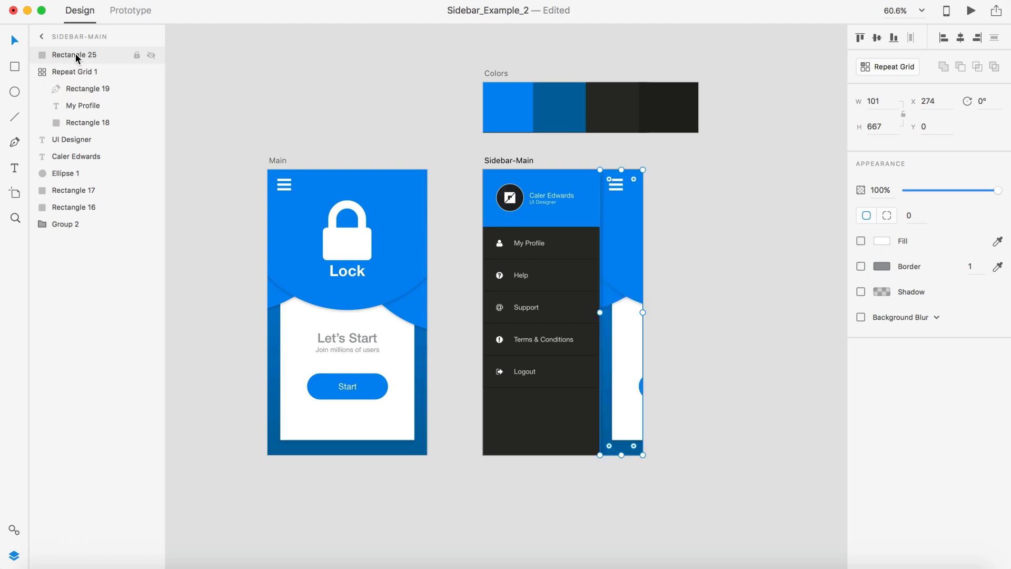
type("Close Button")
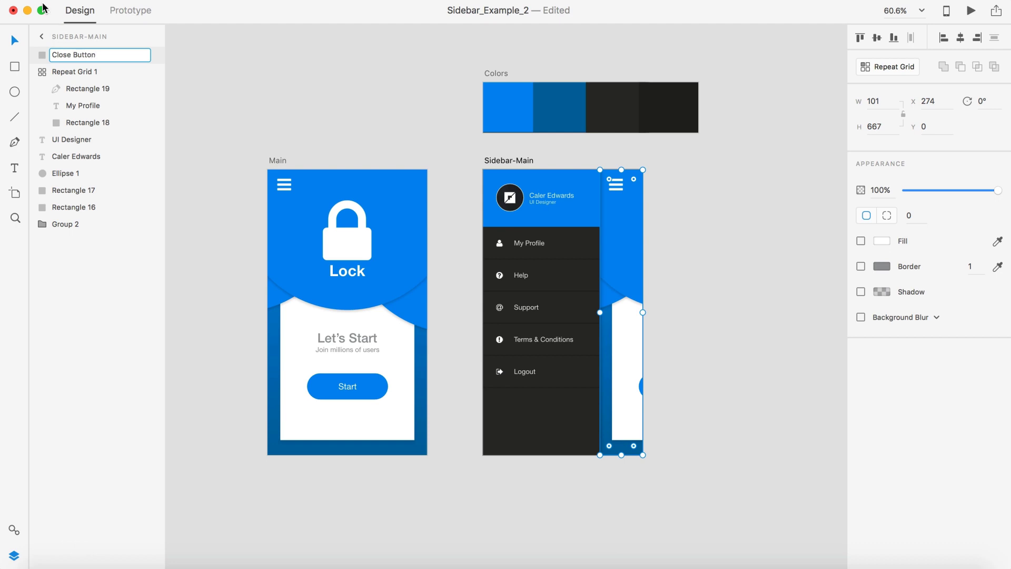
left_click(15, 555)
left_click(14, 555)
left_click(715, 310)
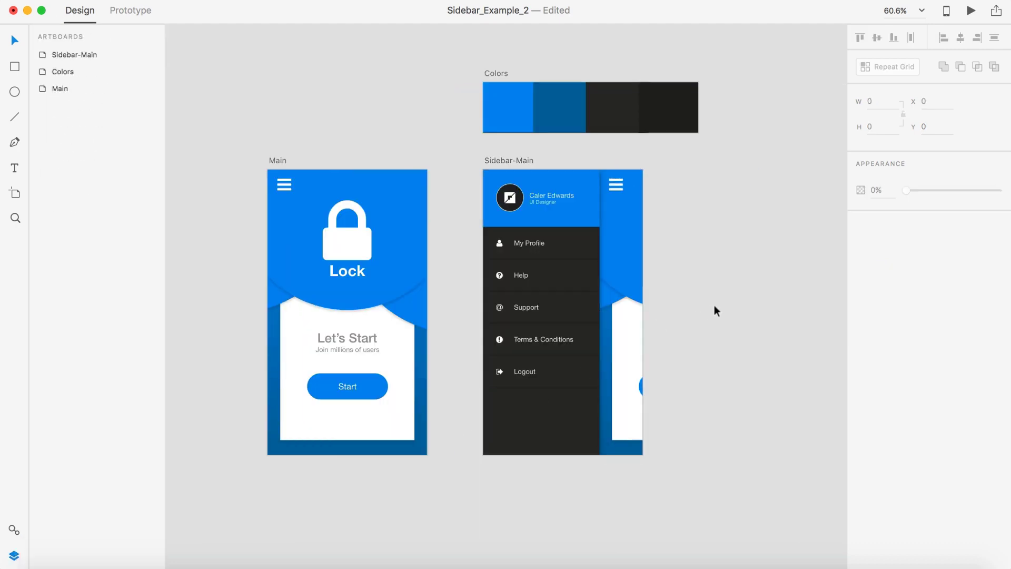
scroll(764, 226, "down", 2)
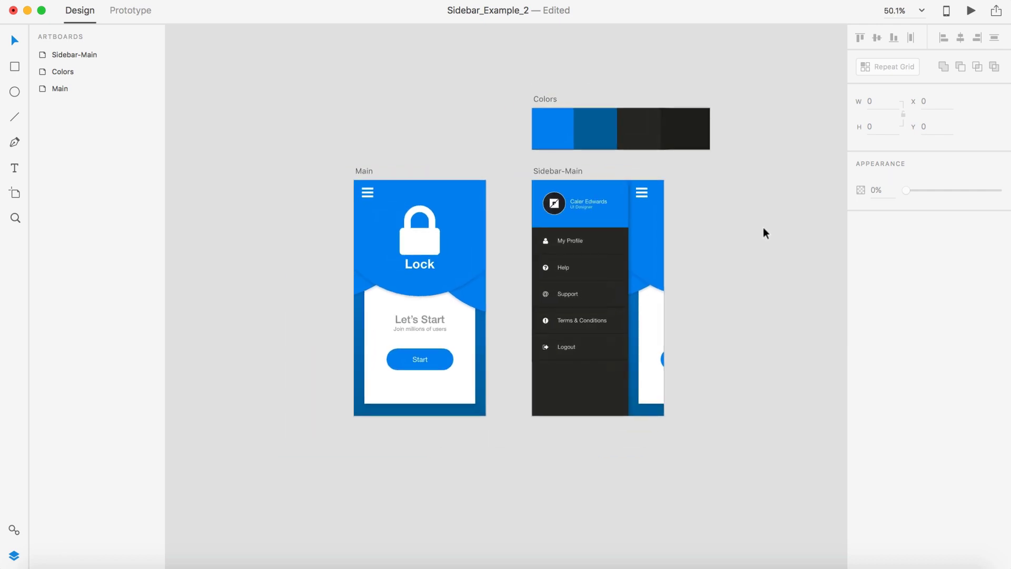
Link Main's hamburger icon to Sidebar-Main using a Push Right, Ease In-Out, 0.1 s transition
scroll(436, 89, "up", 3)
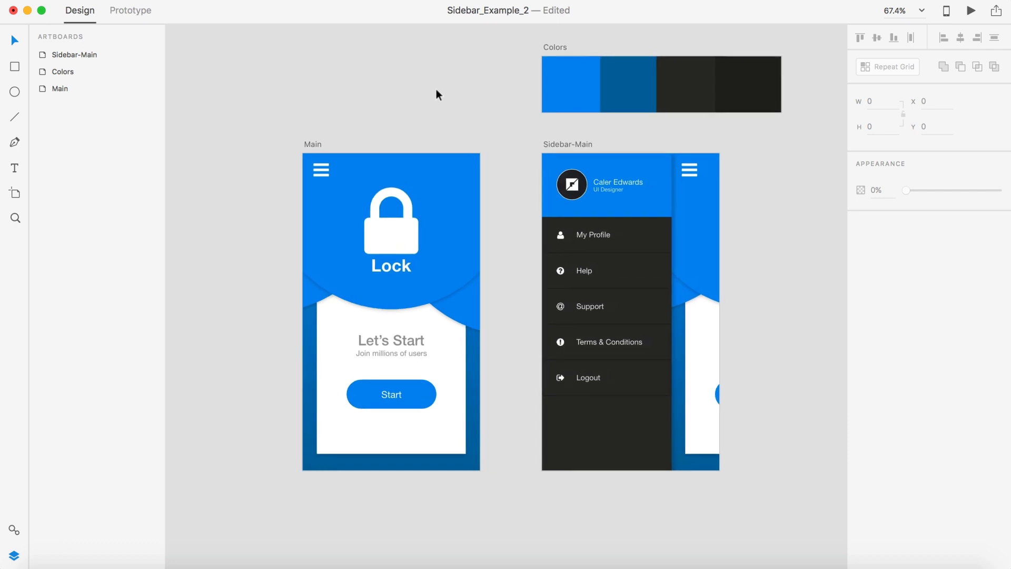
left_click(127, 11)
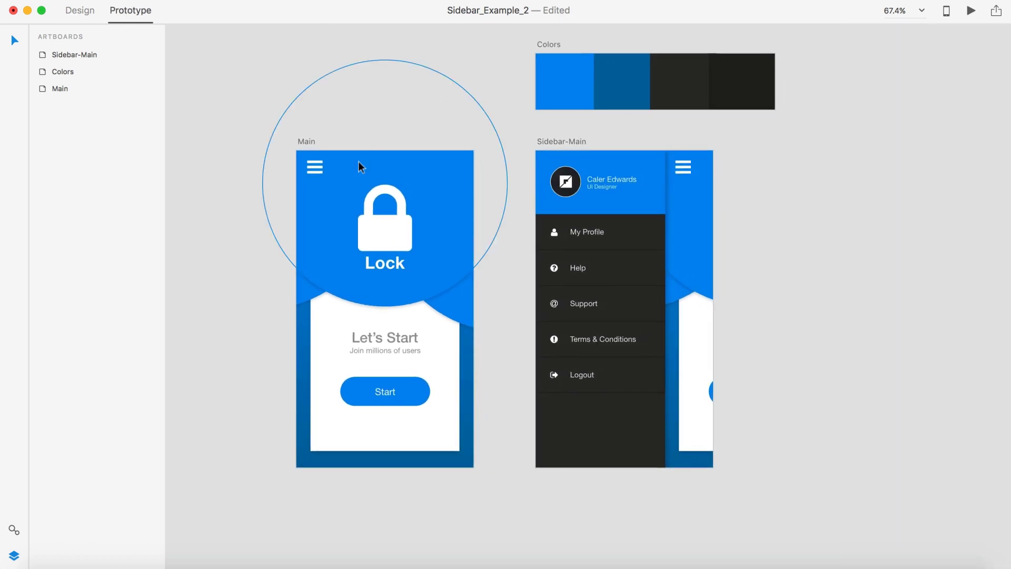
left_click(314, 168)
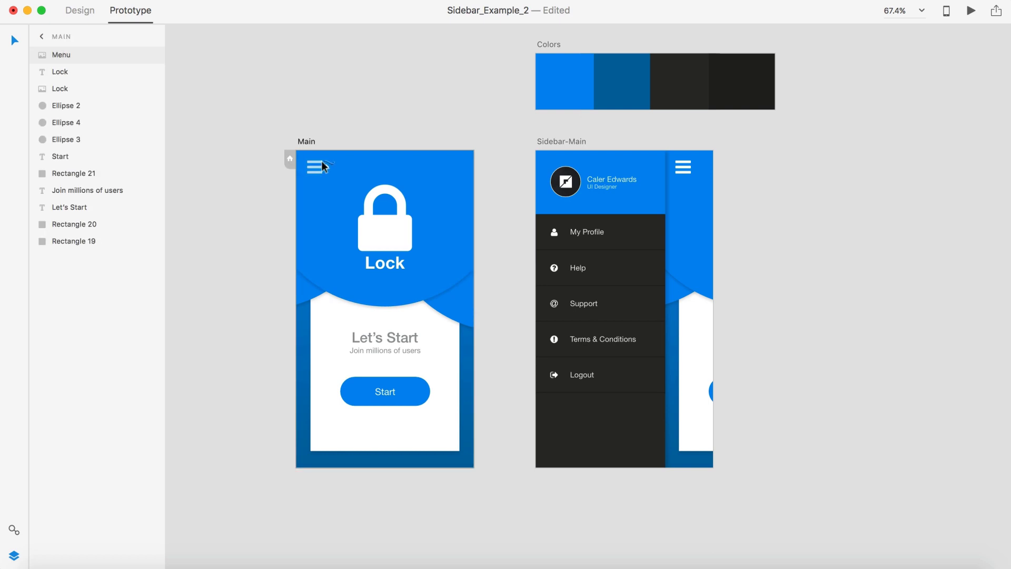
left_click_drag(322, 166, 633, 202)
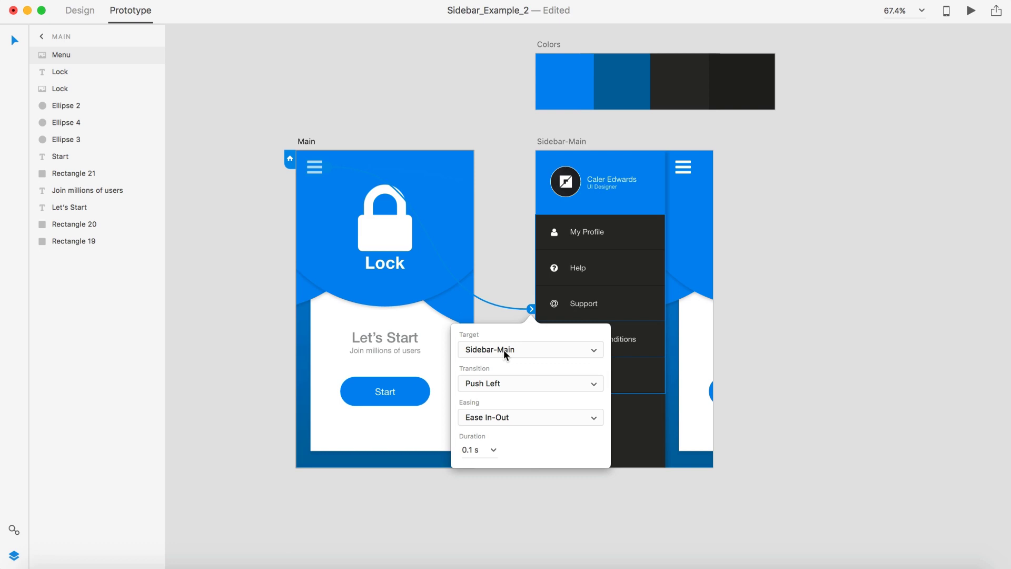
left_click(480, 383)
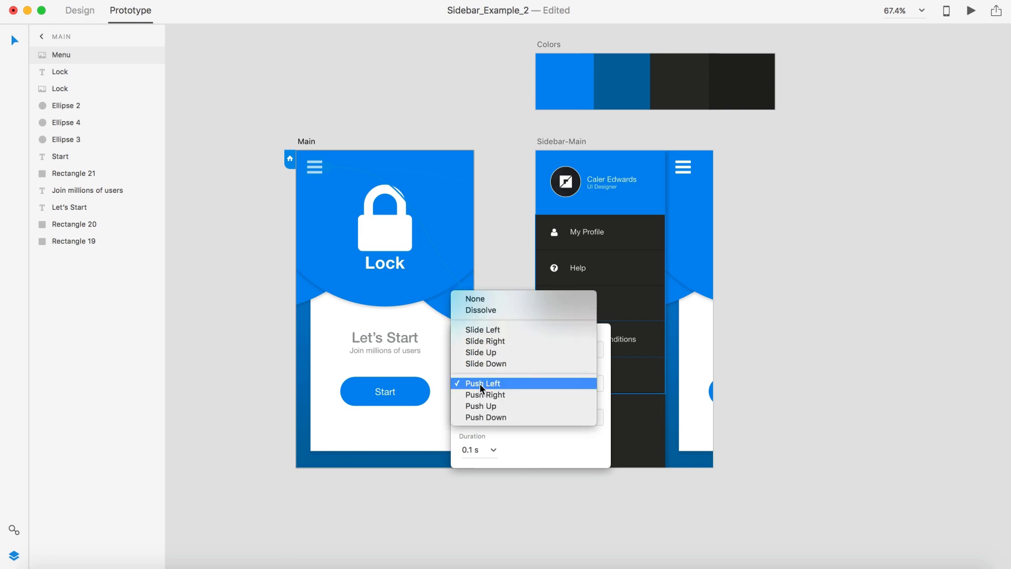
left_click(493, 390)
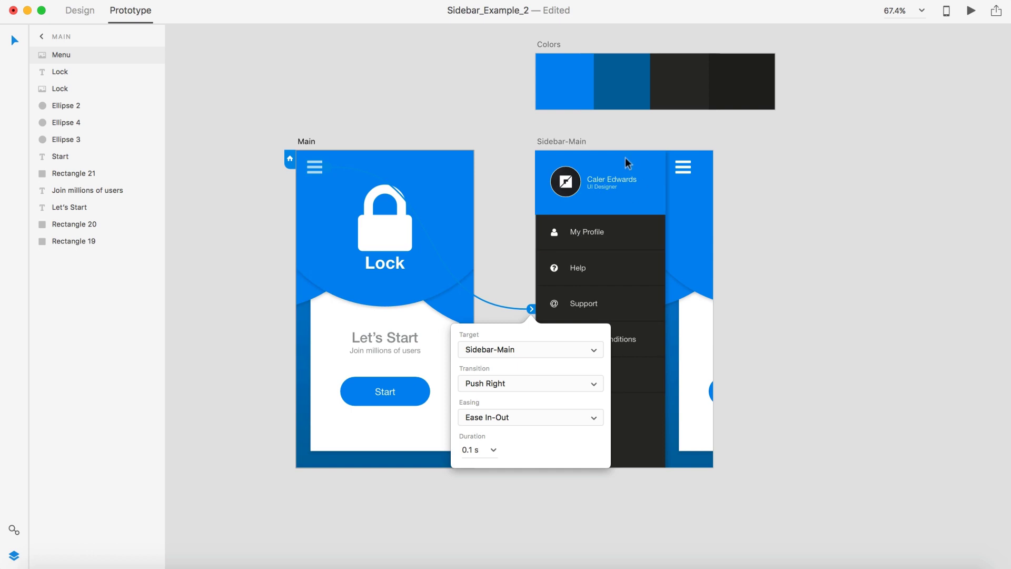
left_click(479, 485)
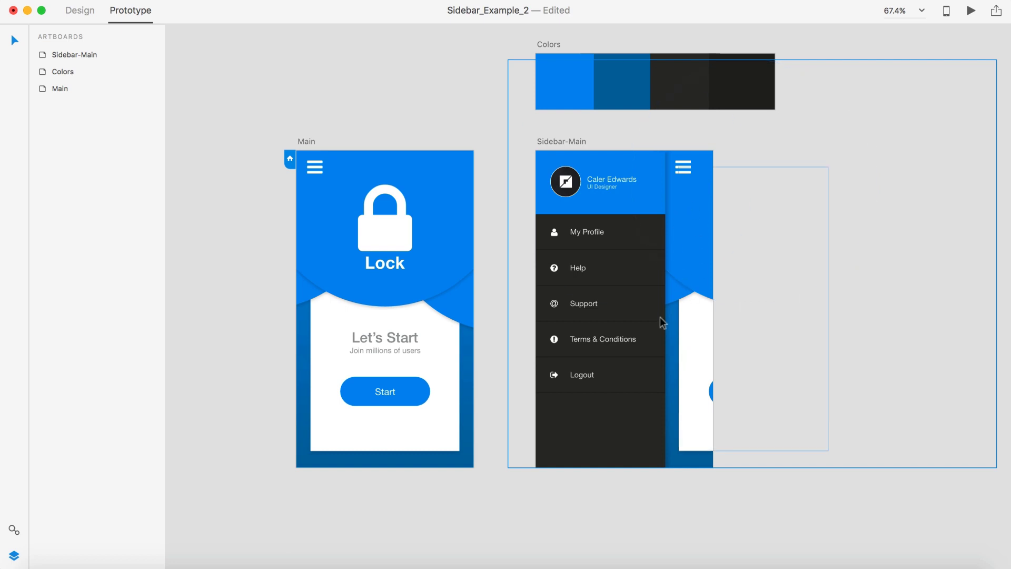
Link Sidebar-Main's Close Button back to Main using a Push Left, Ease In-Out, 0.1 s transition
left_click(44, 56)
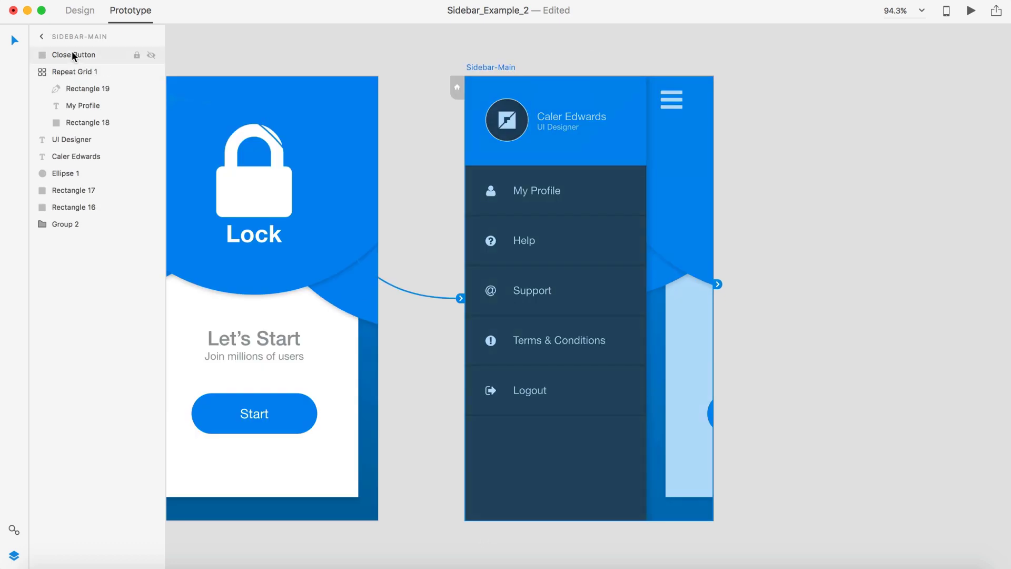
left_click(73, 56)
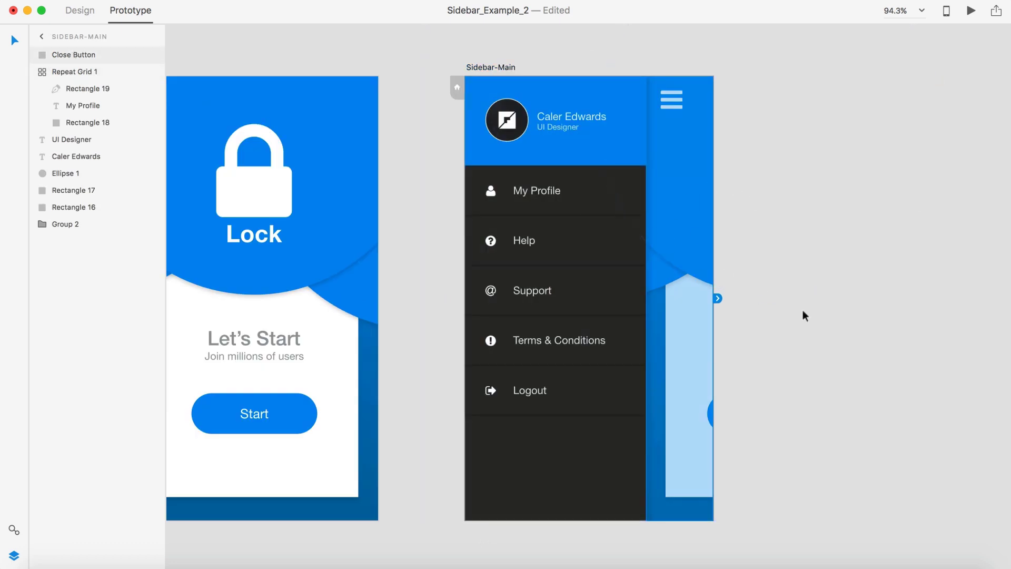
scroll(673, 210, "down", 2)
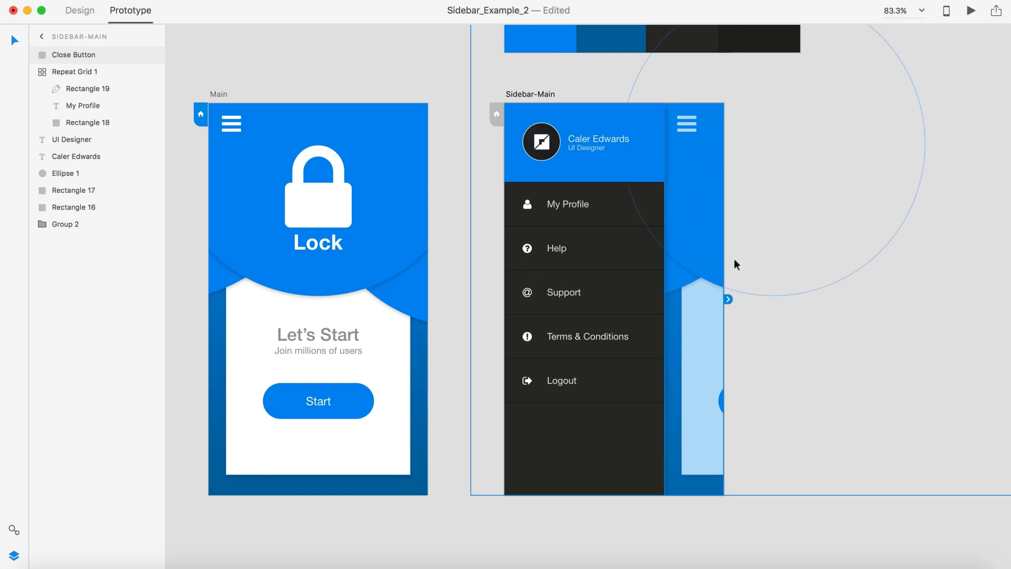
left_click_drag(727, 299, 364, 179)
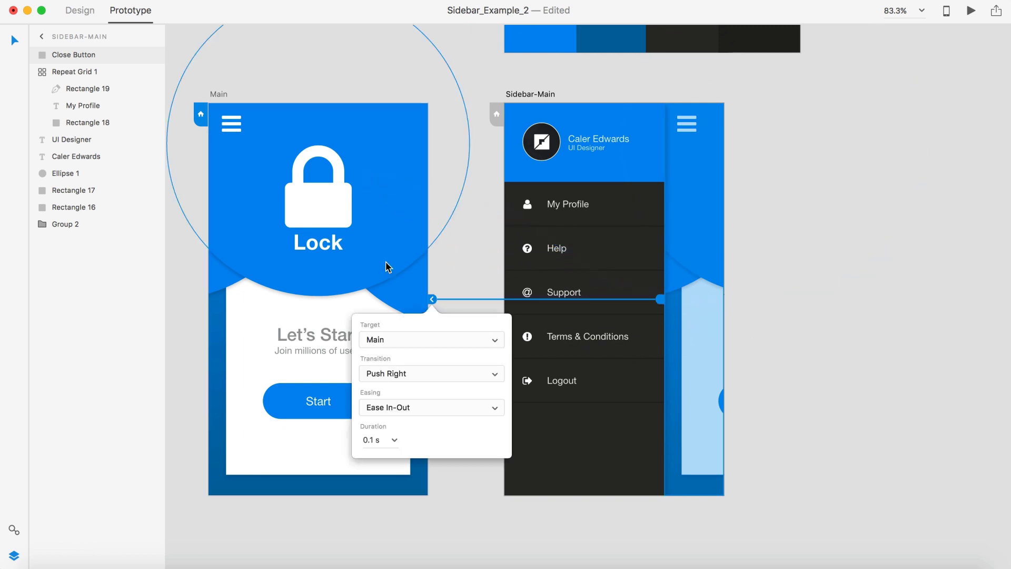
left_click(395, 375)
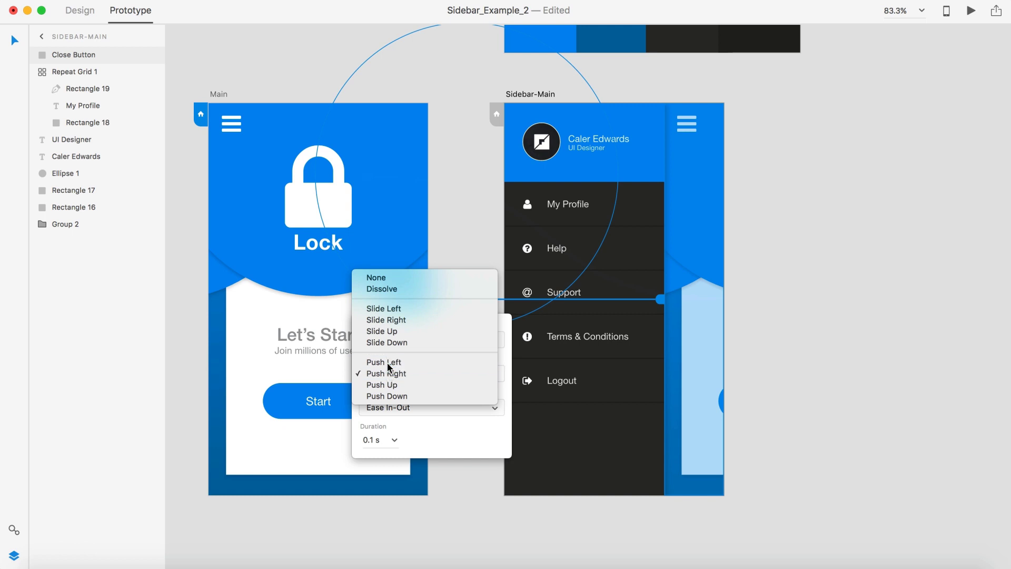
left_click(389, 362)
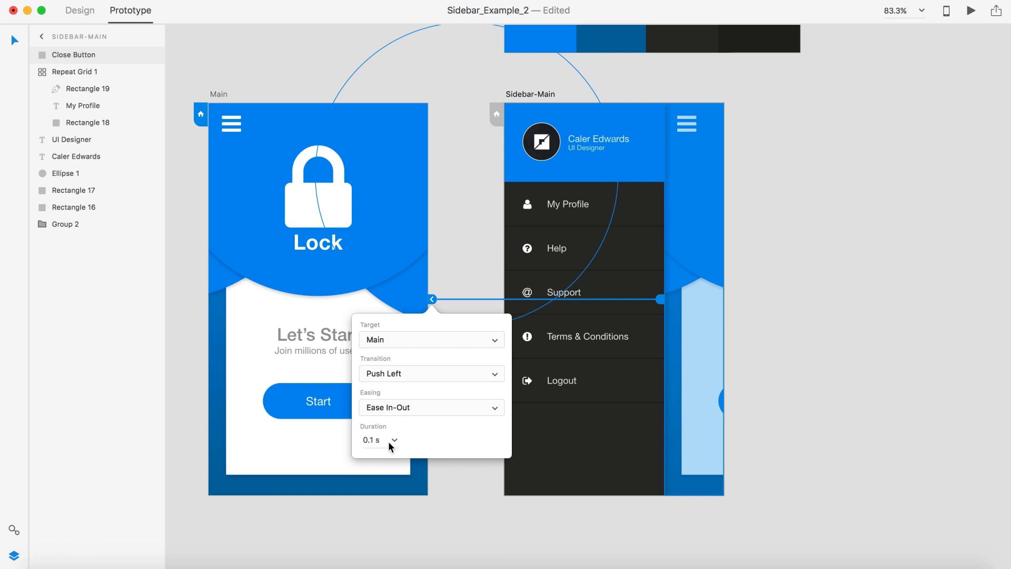
left_click(815, 287)
key("super+0")
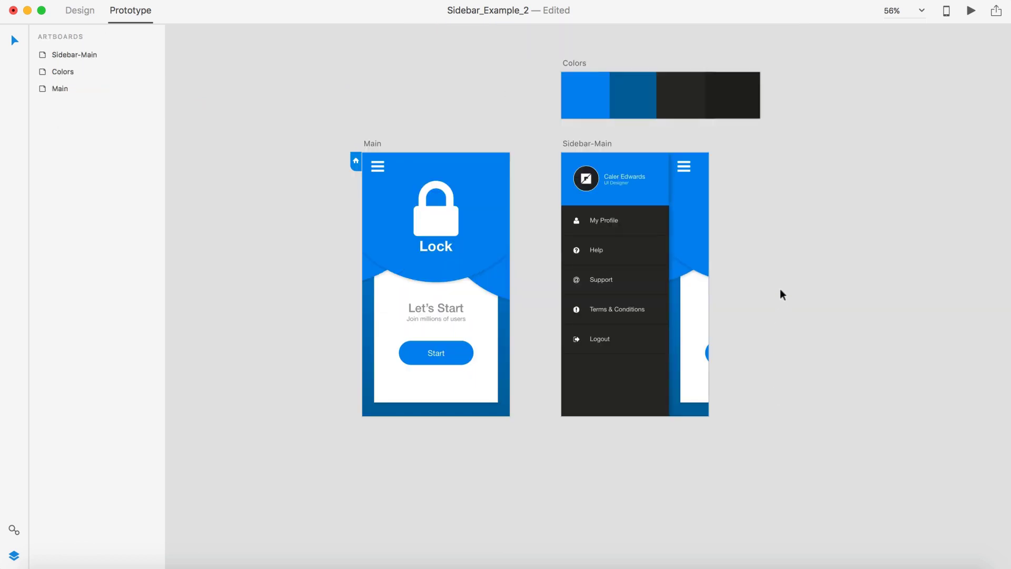
Launch Desktop Preview, open the sidebar via the hamburger, then close it by tapping the right strip
left_click(972, 12)
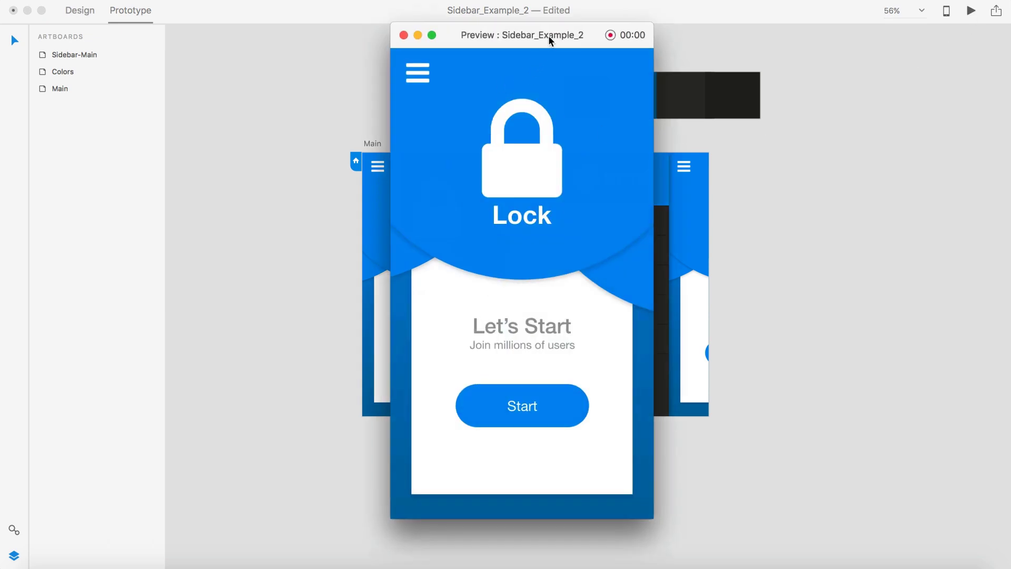
left_click_drag(550, 37, 509, 41)
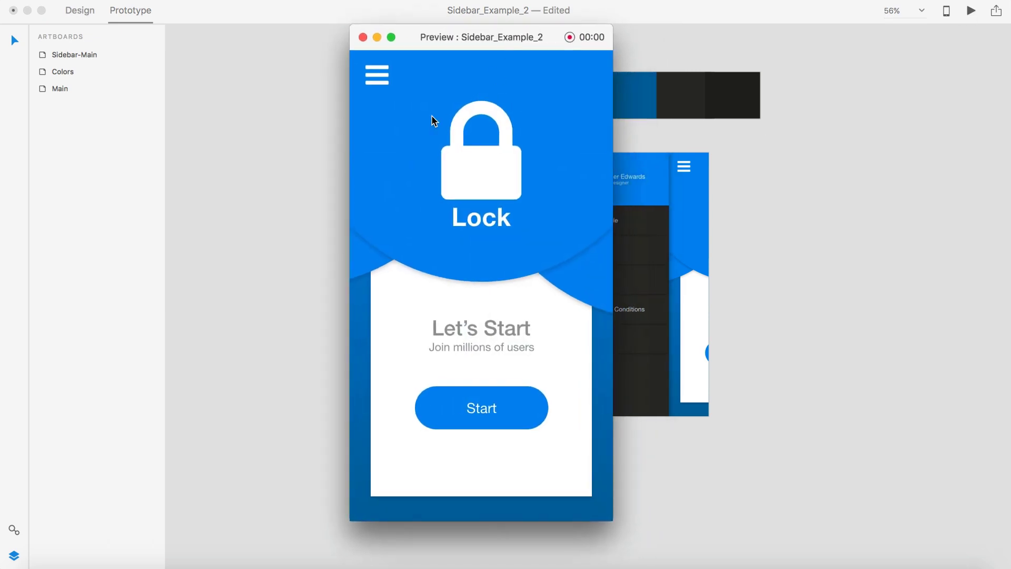
left_click(378, 83)
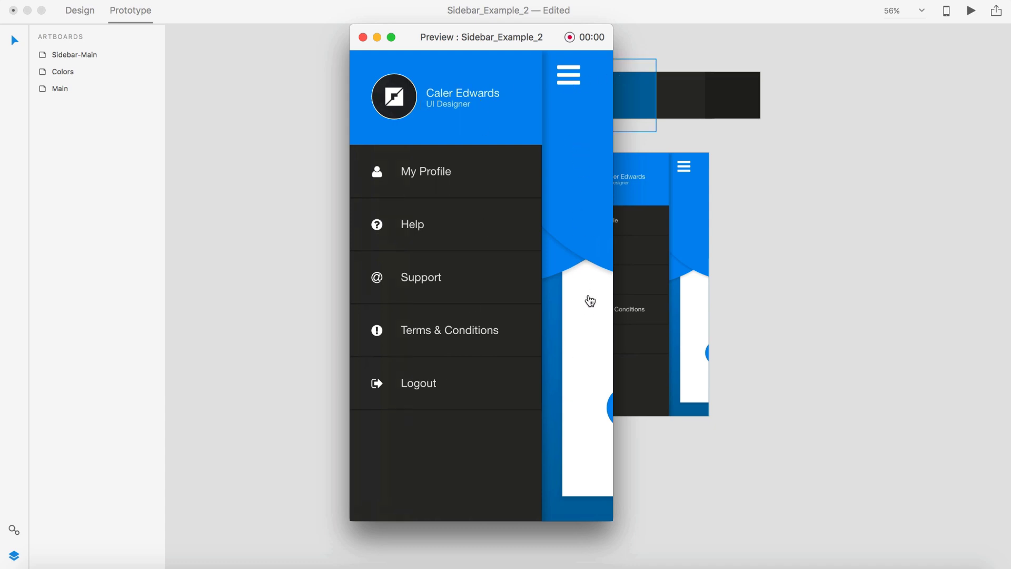
left_click(570, 319)
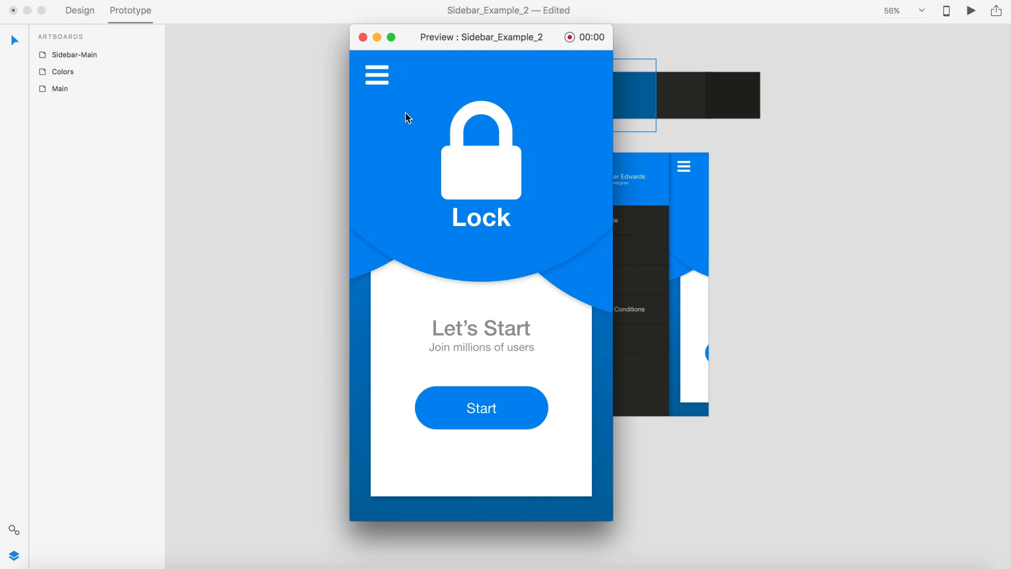
Repeat the hamburger-open, tap-outside-close sidebar cycle four more times over the Lock screen
left_click(381, 84)
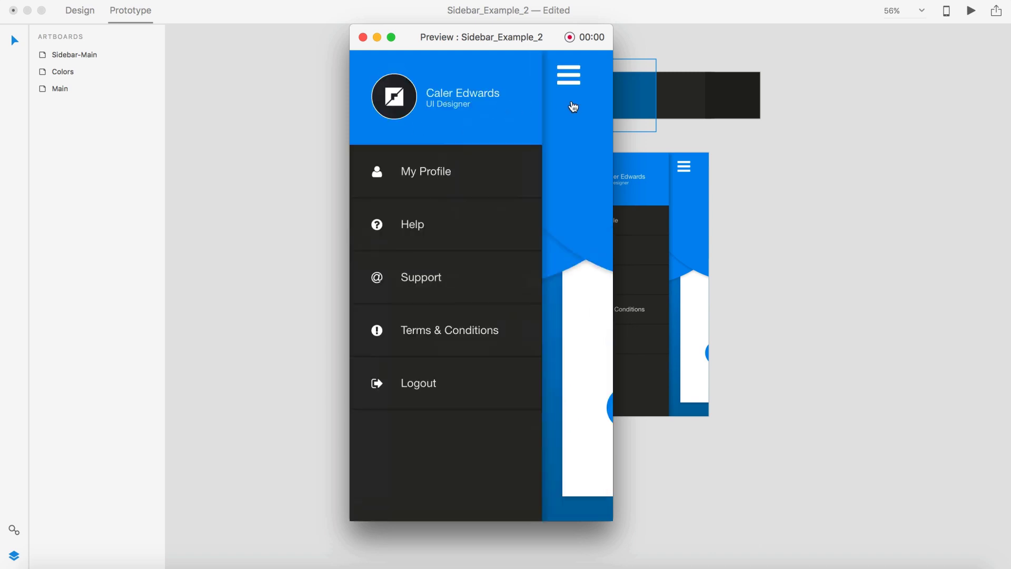
left_click(576, 171)
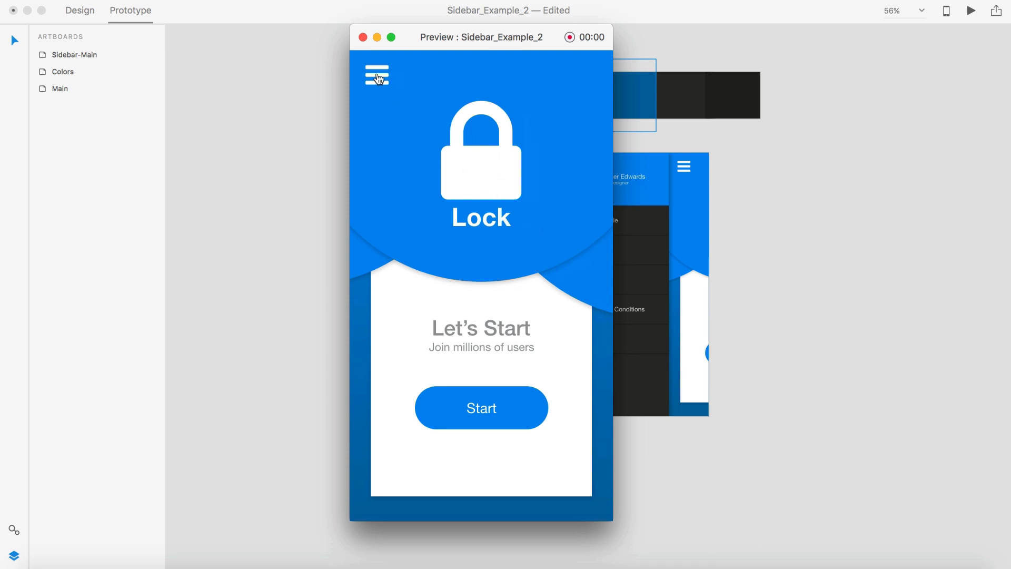
left_click(377, 77)
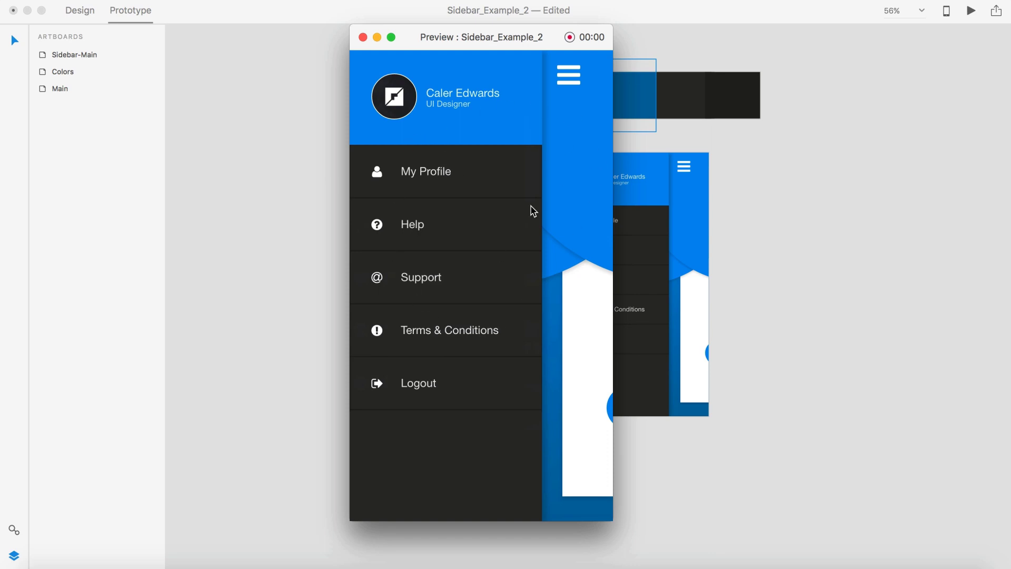
left_click(573, 84)
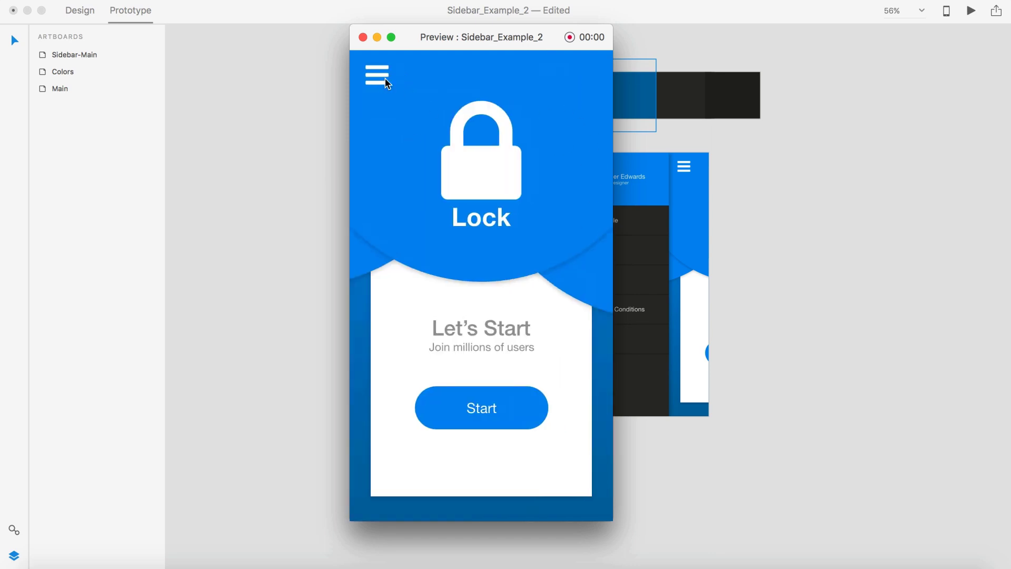
left_click(382, 78)
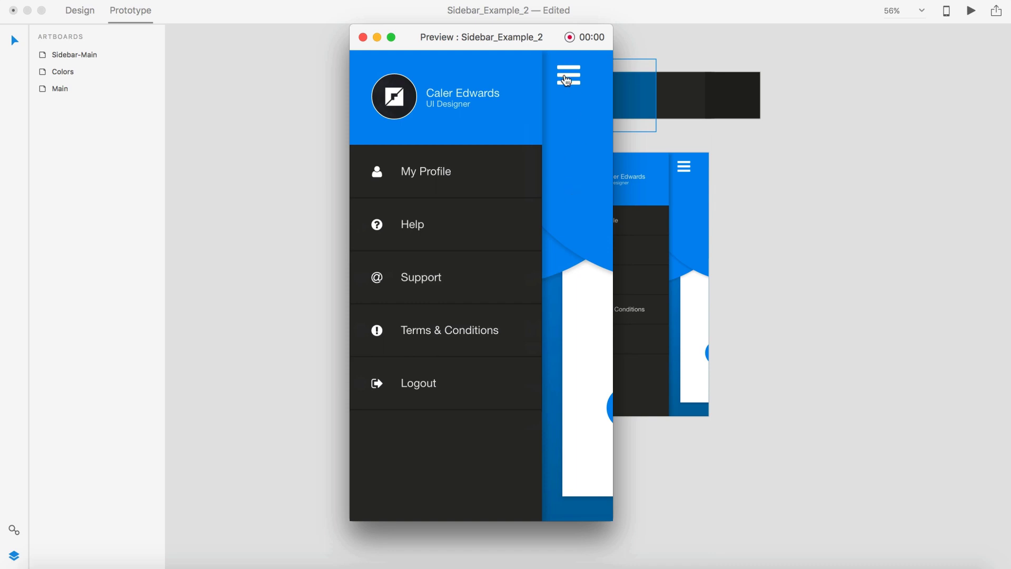
left_click(566, 79)
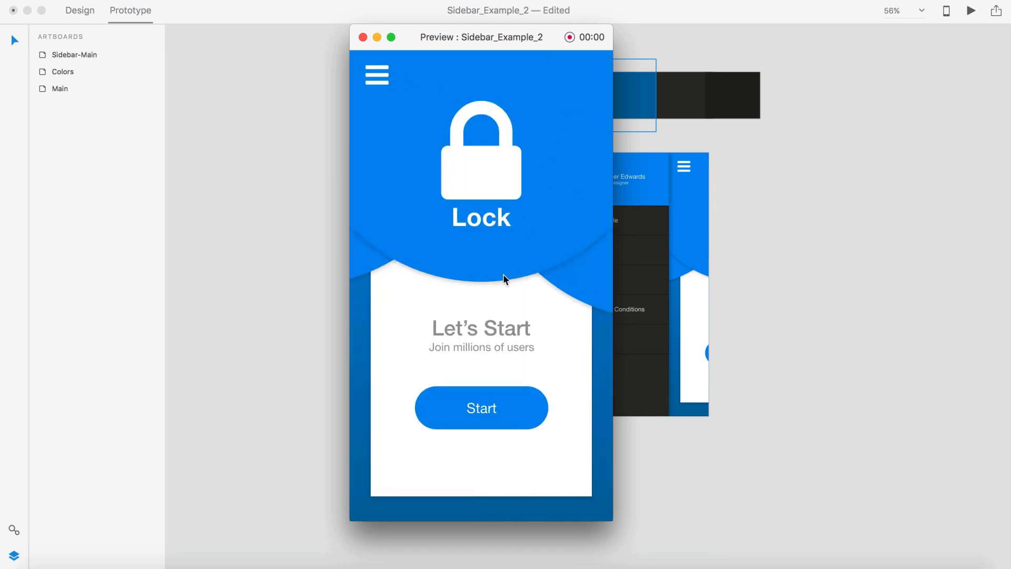
left_click(383, 80)
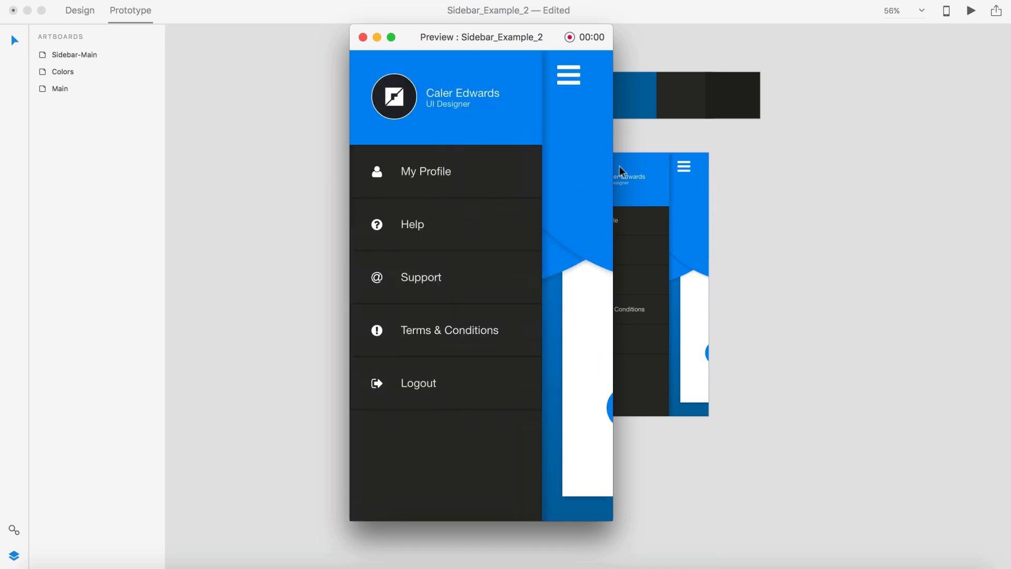
left_click(566, 77)
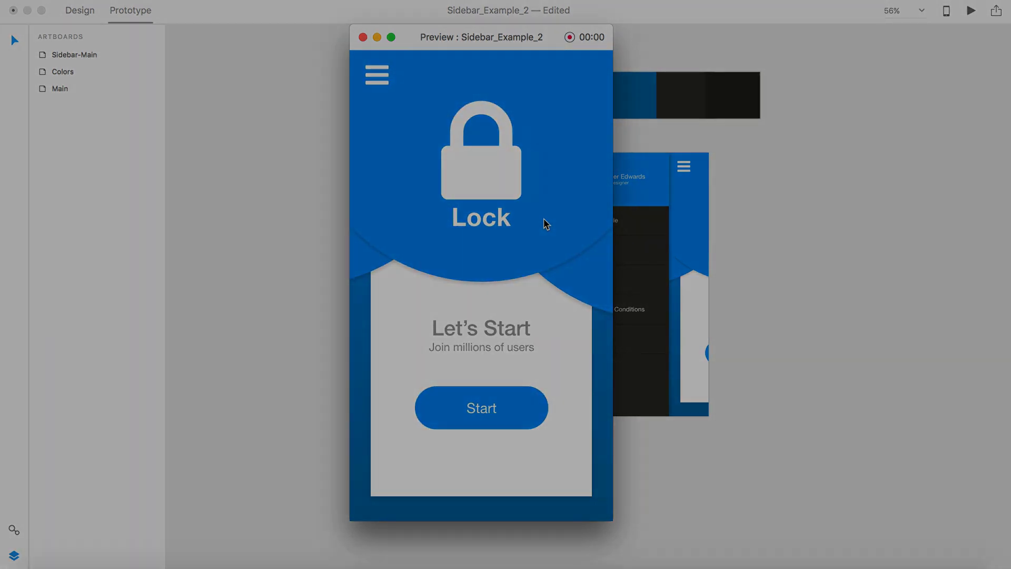